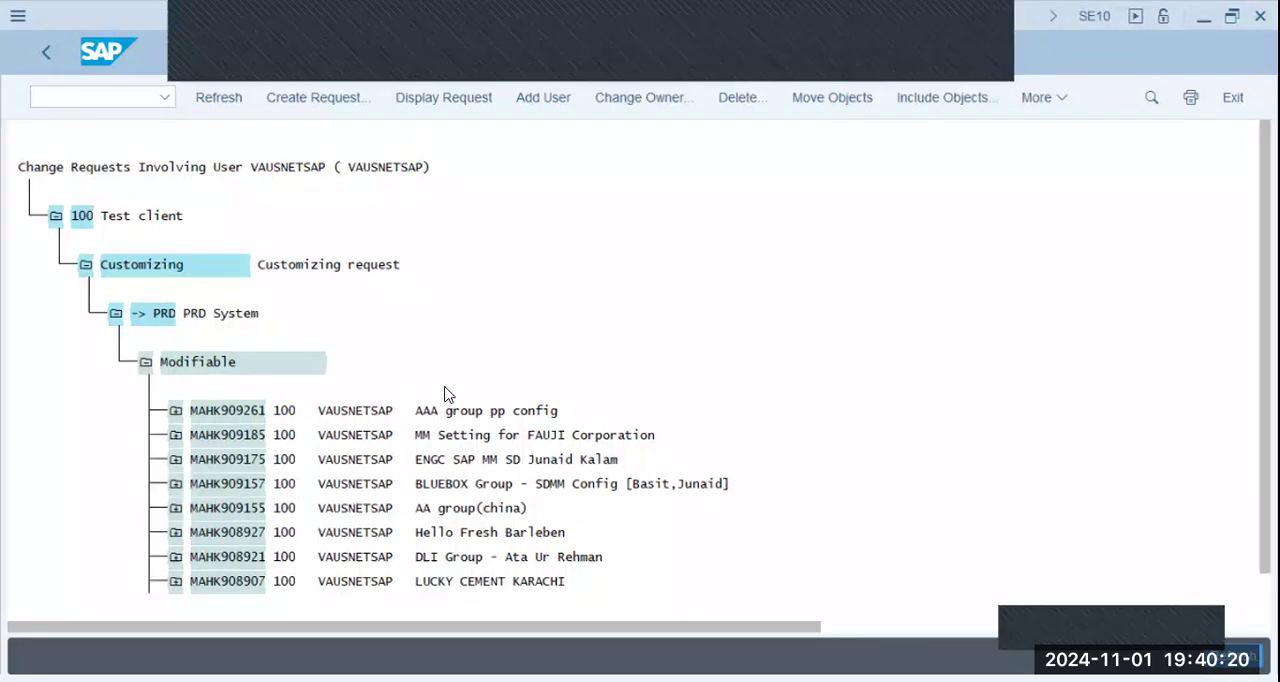
- Expand the BLUEBOX Group - SDMM Config request to review the IMG activities recorded in it
left_click(177, 484)
left_click(205, 508)
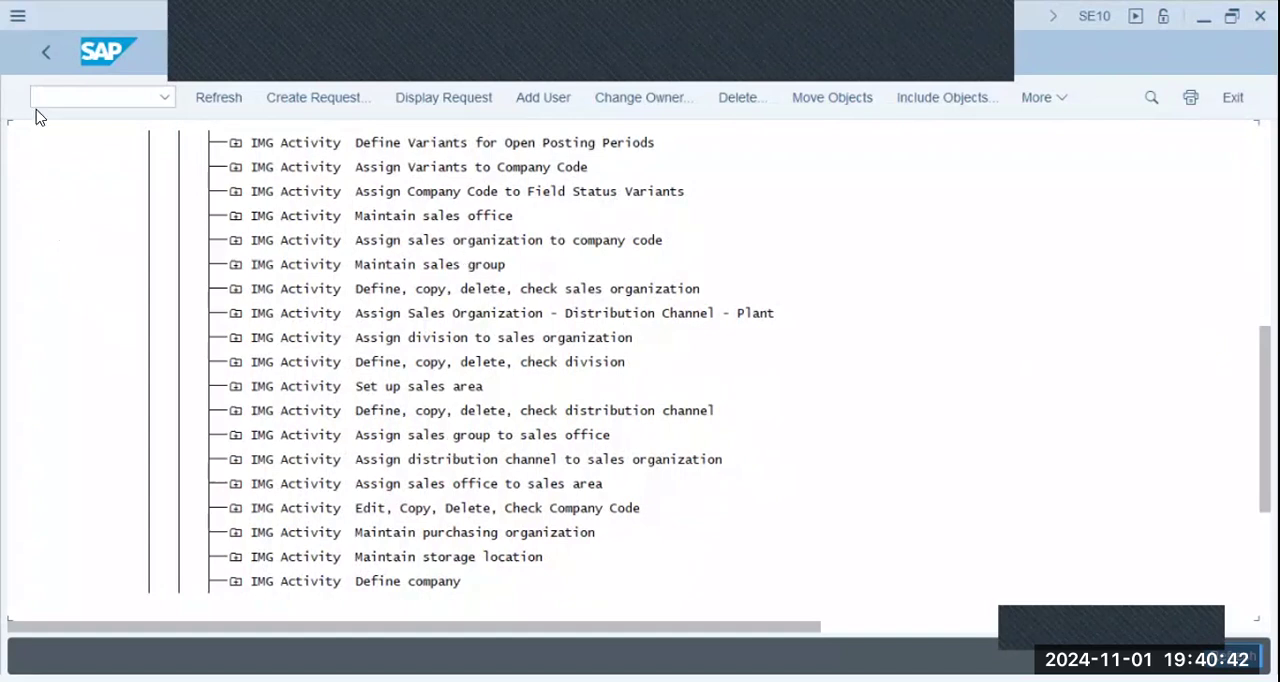
- Go to the SAP Customizing Implementation Guide with transaction code /nspro
left_click(58, 88)
type("spro")
key("Return")
left_click(56, 99)
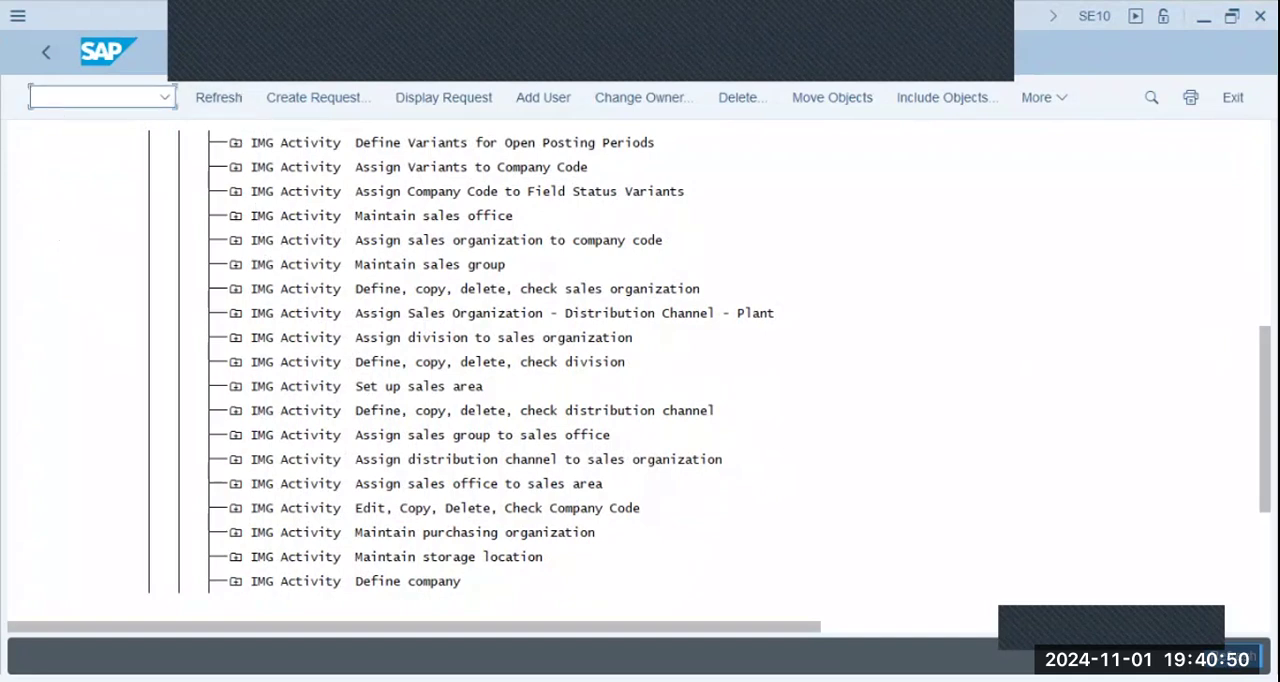
type("/nspro")
key("Return")
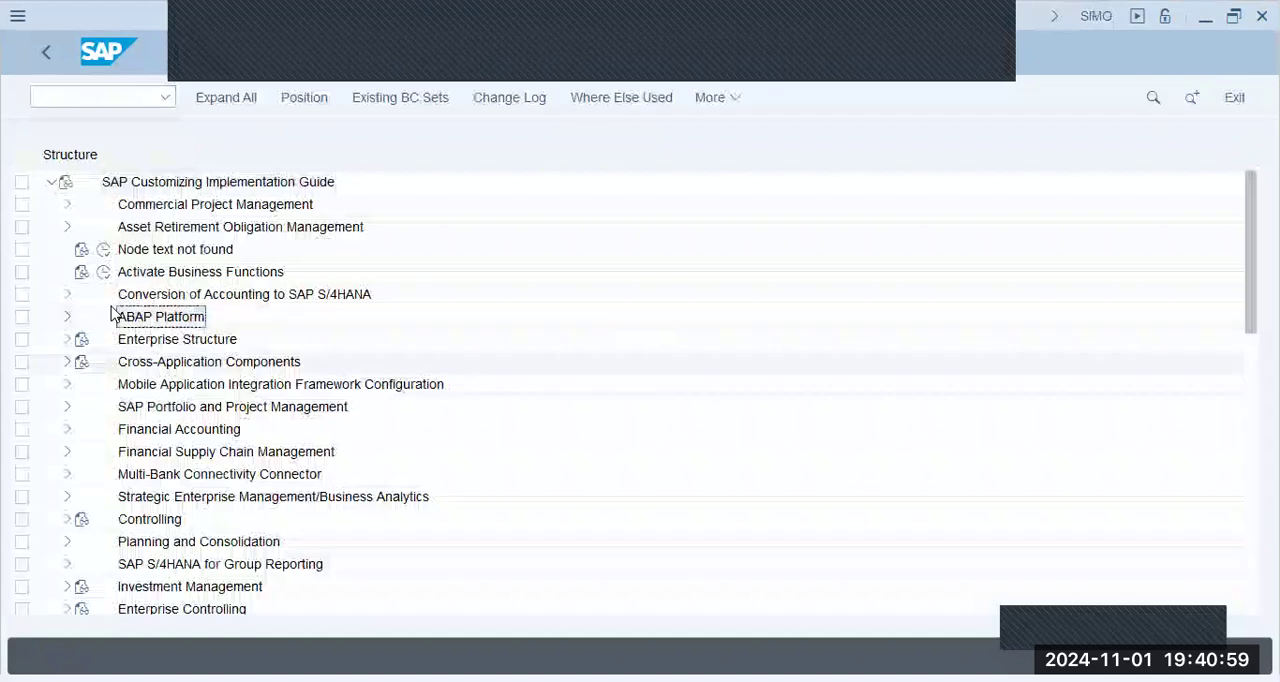
- Open the Assign Company Code to Chart of Accounts activity in the G/L account preparations of General Ledger Accounting master data
left_click(67, 339)
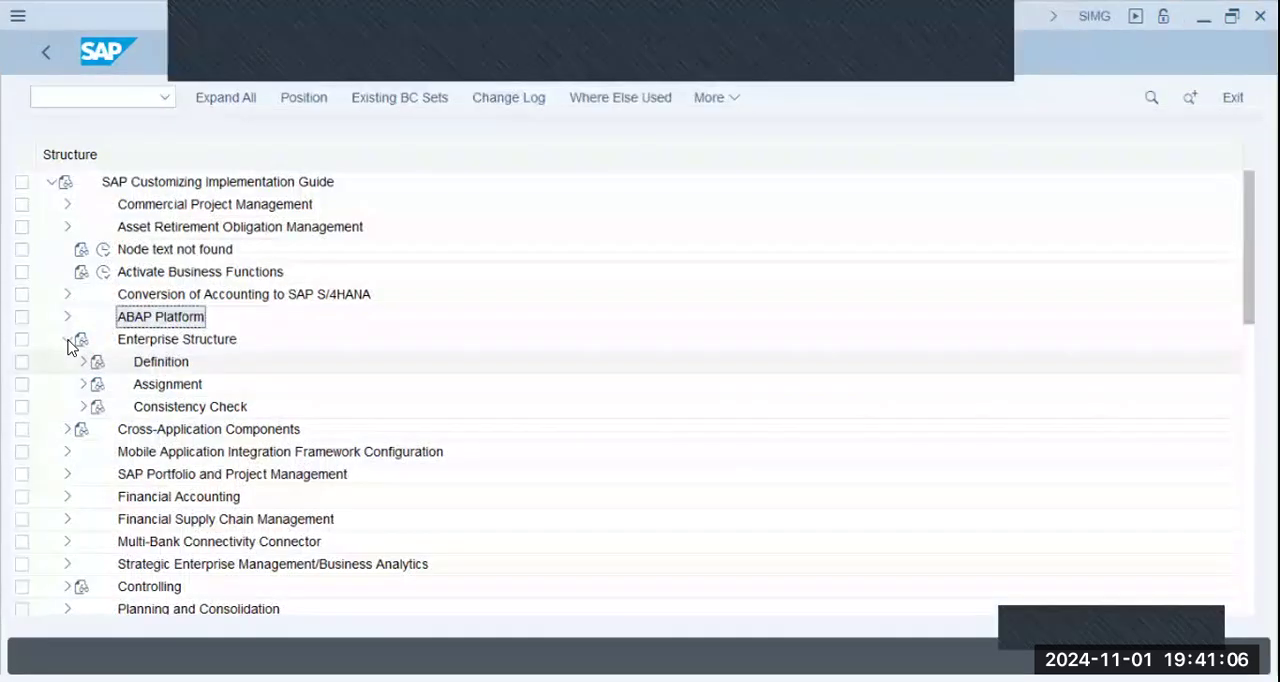
left_click(68, 342)
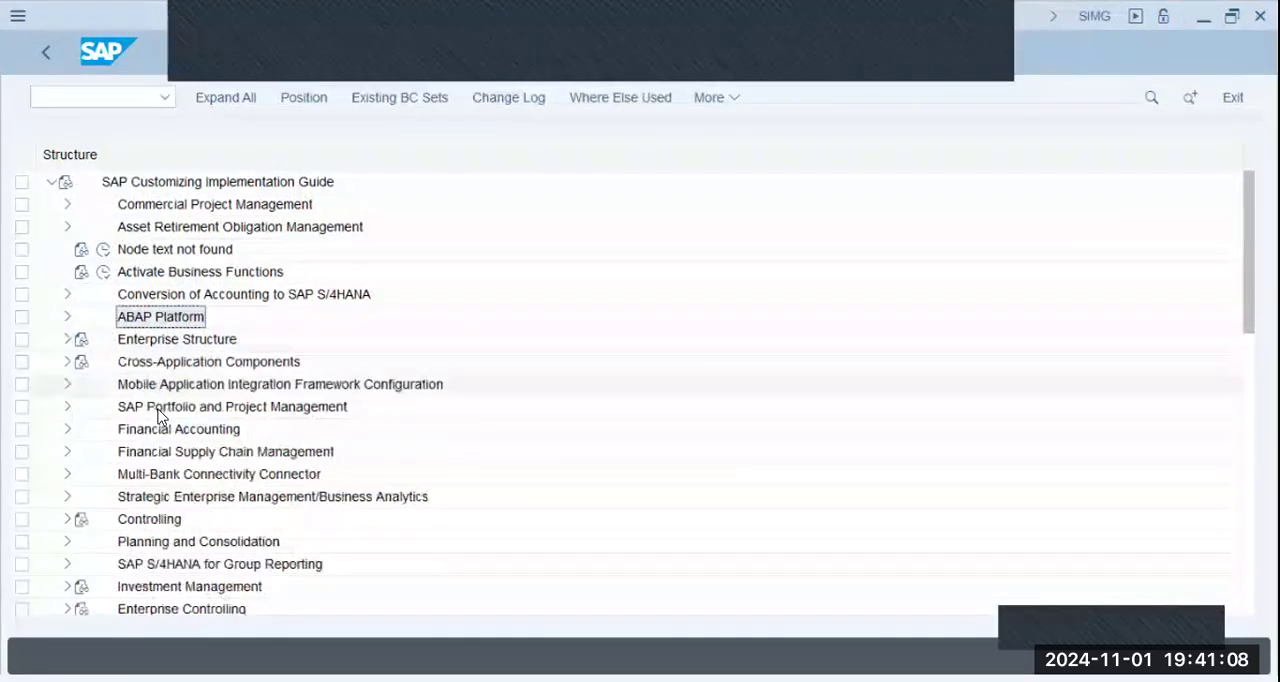
left_click(172, 430)
scroll(90, 392, "down", 1)
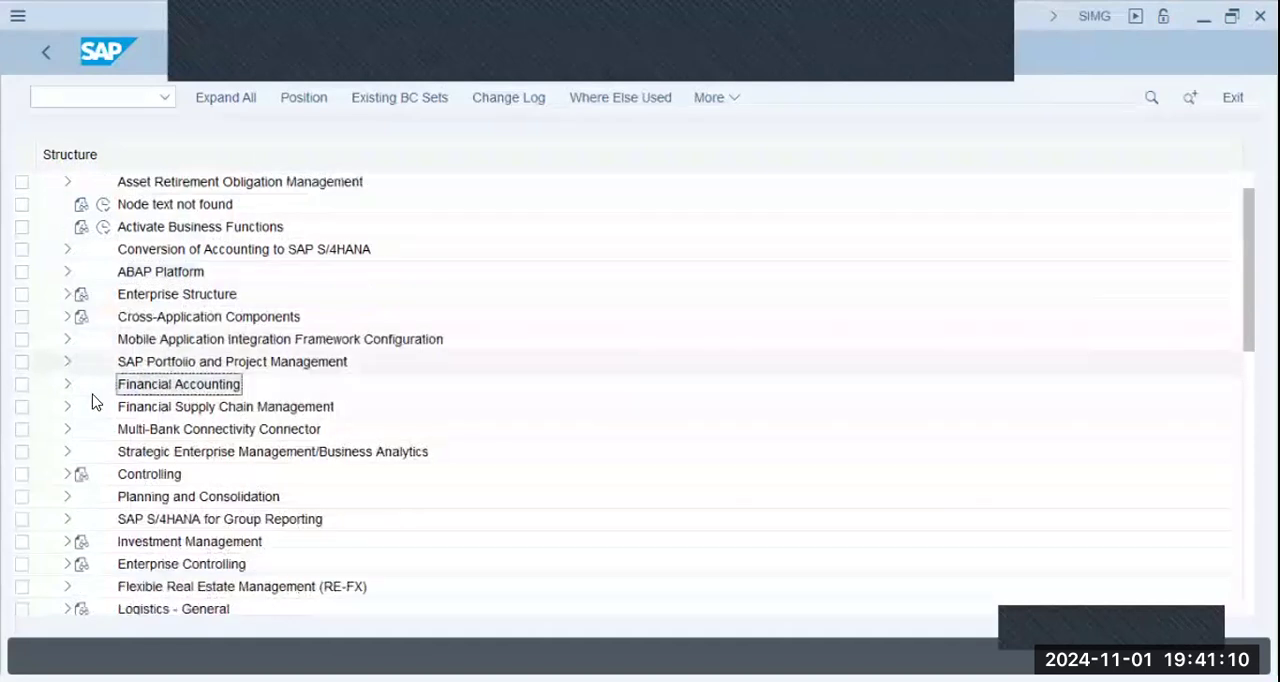
left_click(67, 383)
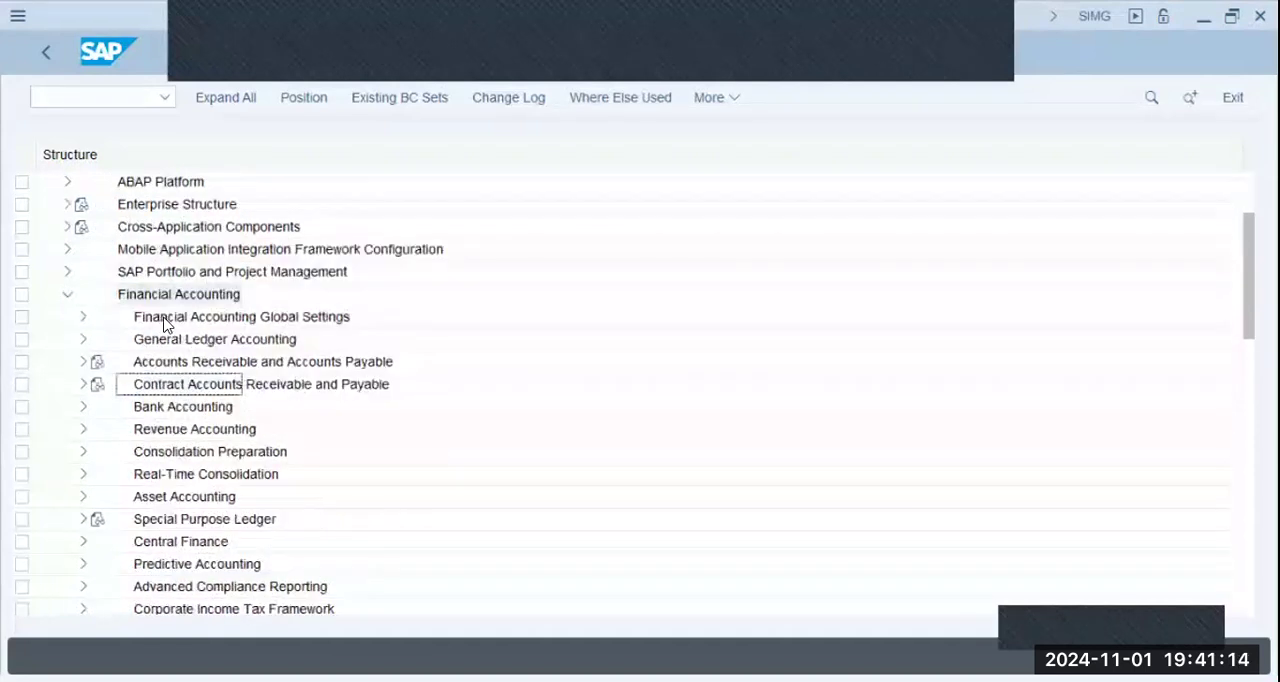
left_click(83, 339)
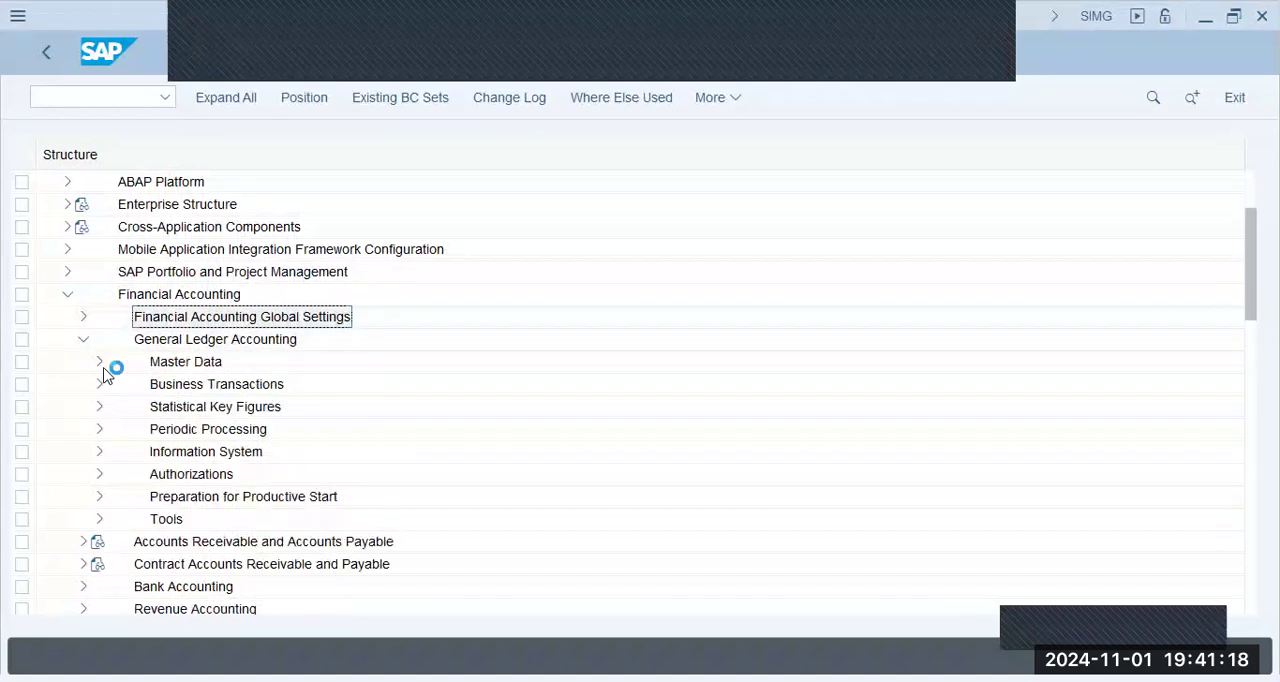
left_click(100, 364)
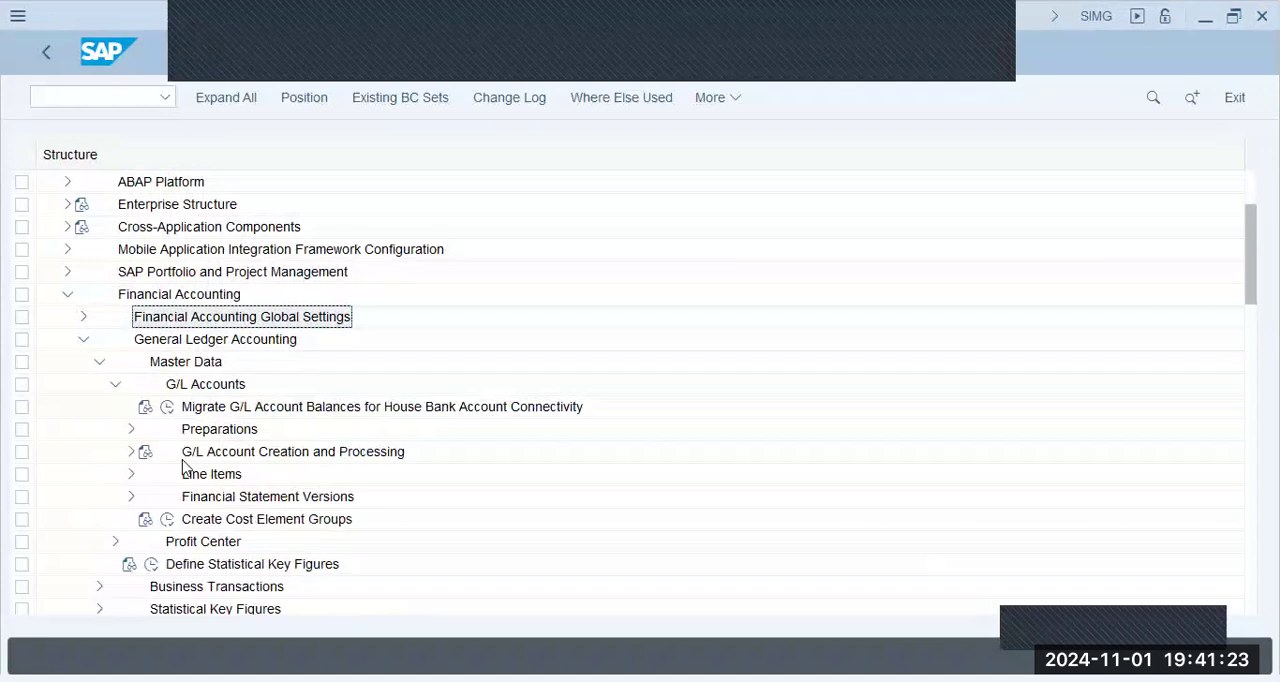
left_click(216, 482)
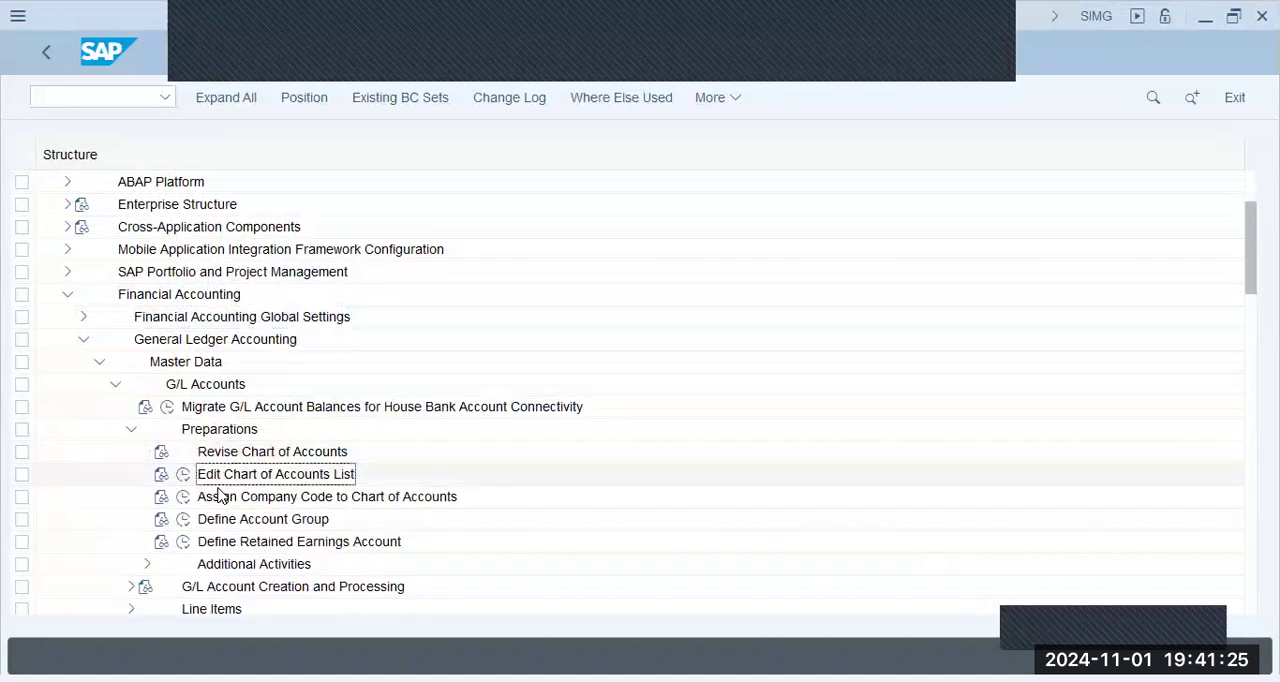
left_click(184, 498)
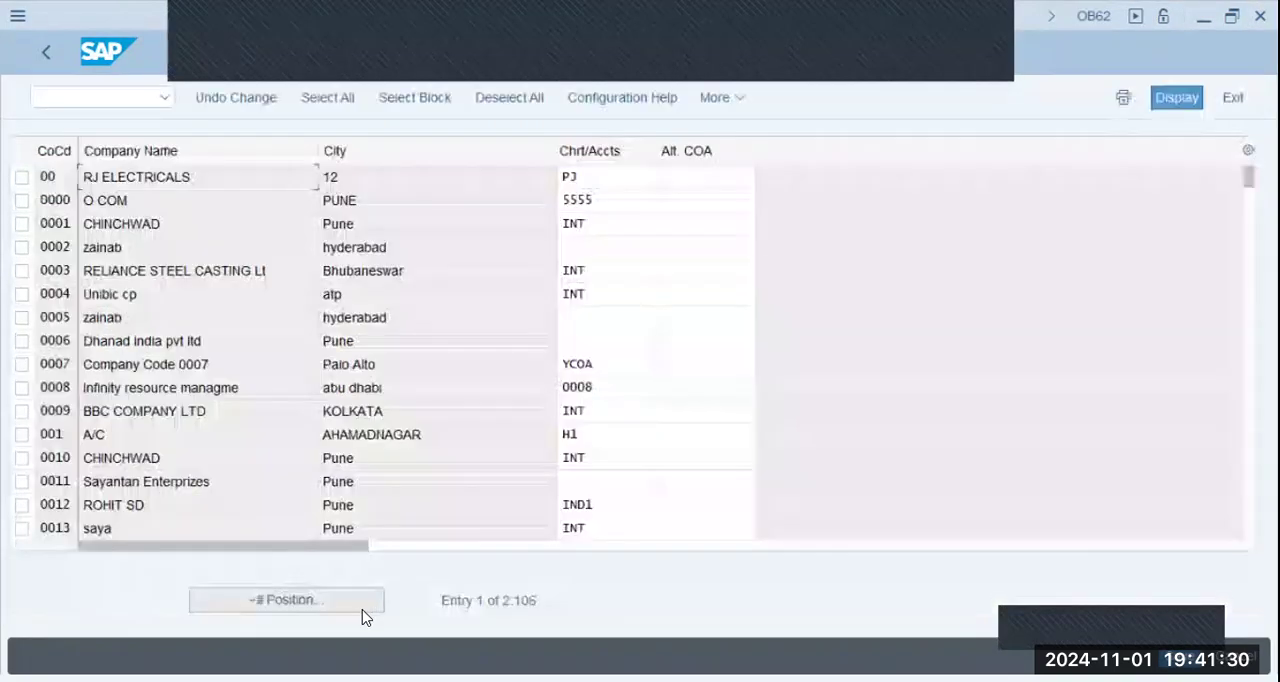
- Look up company code BBPG in the chart of accounts assignments and return to the implementation guide
double_click(498, 606)
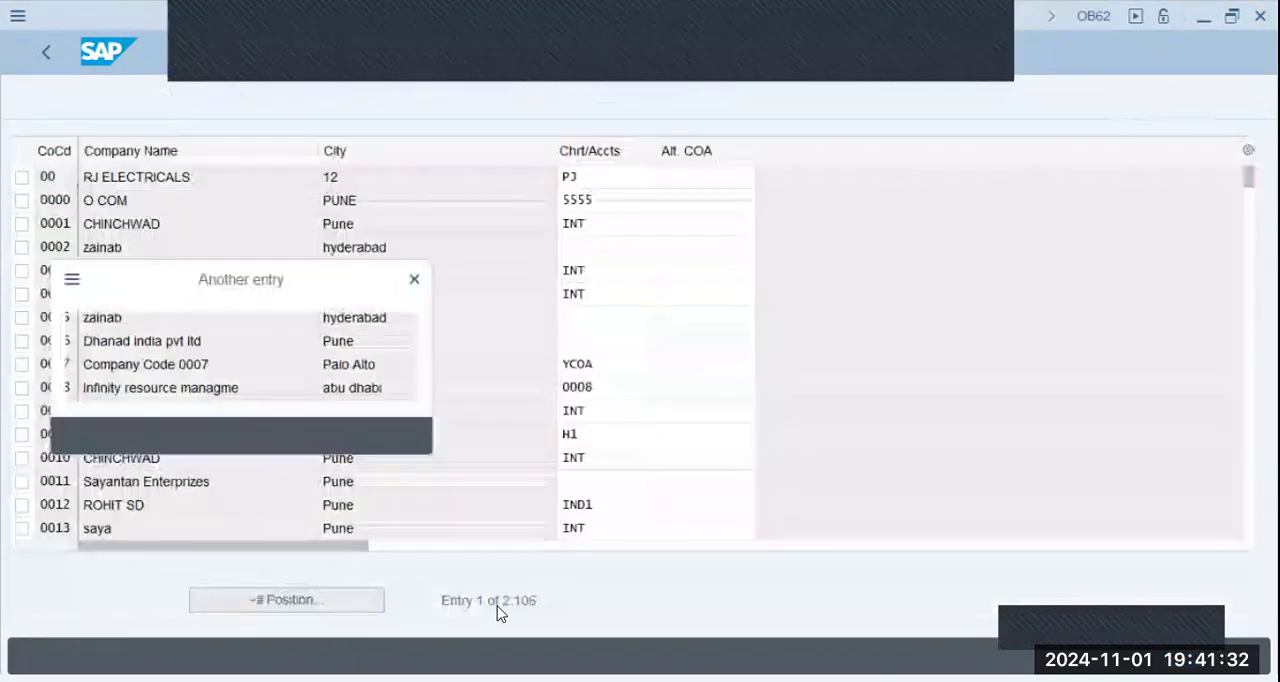
type("bb")
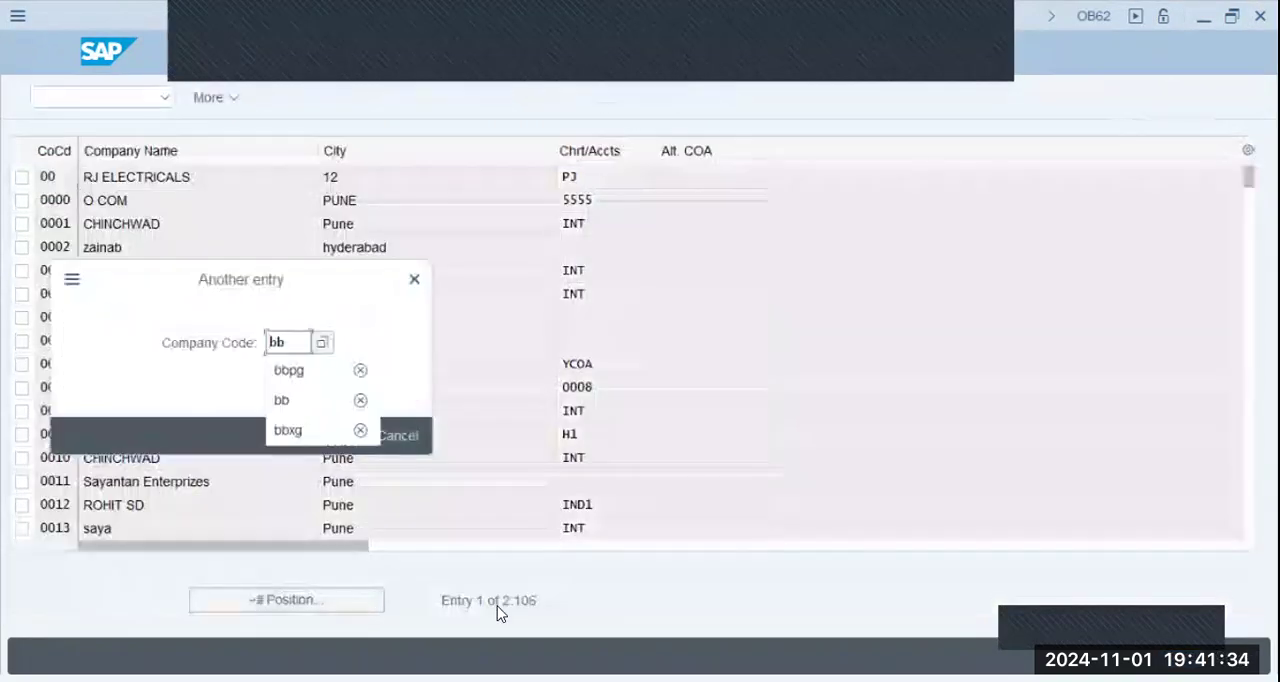
key("Down")
key("Return")
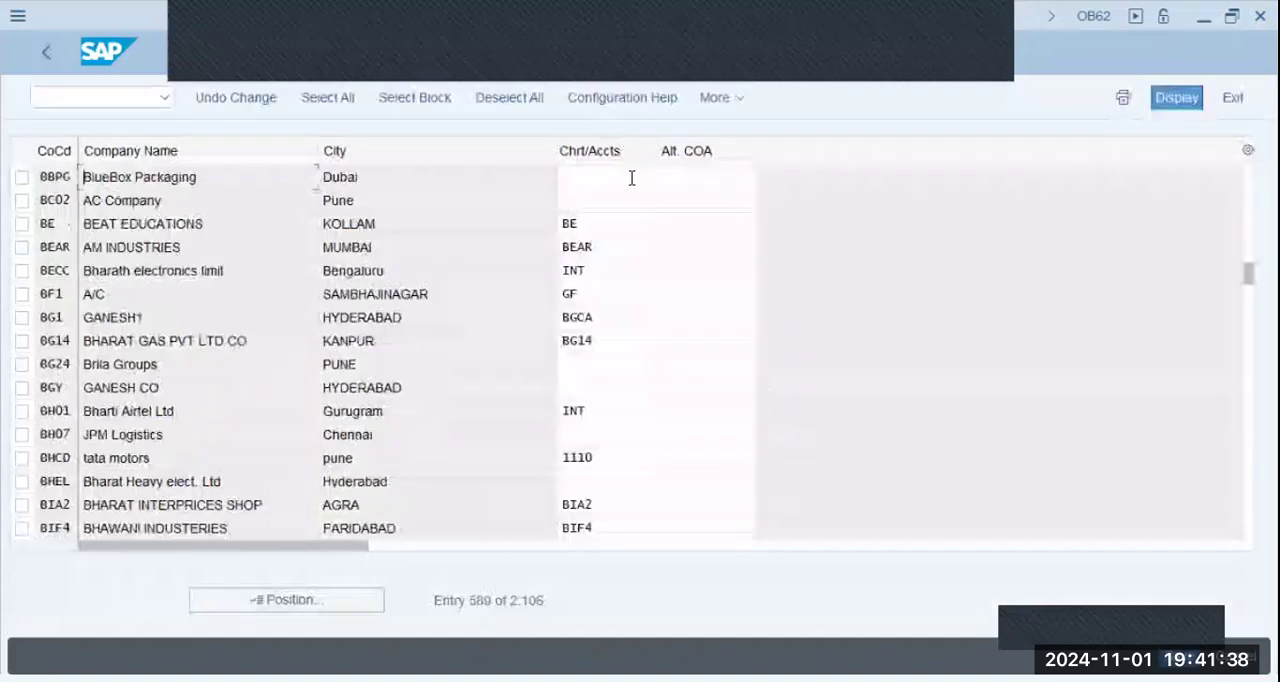
key("Tab")
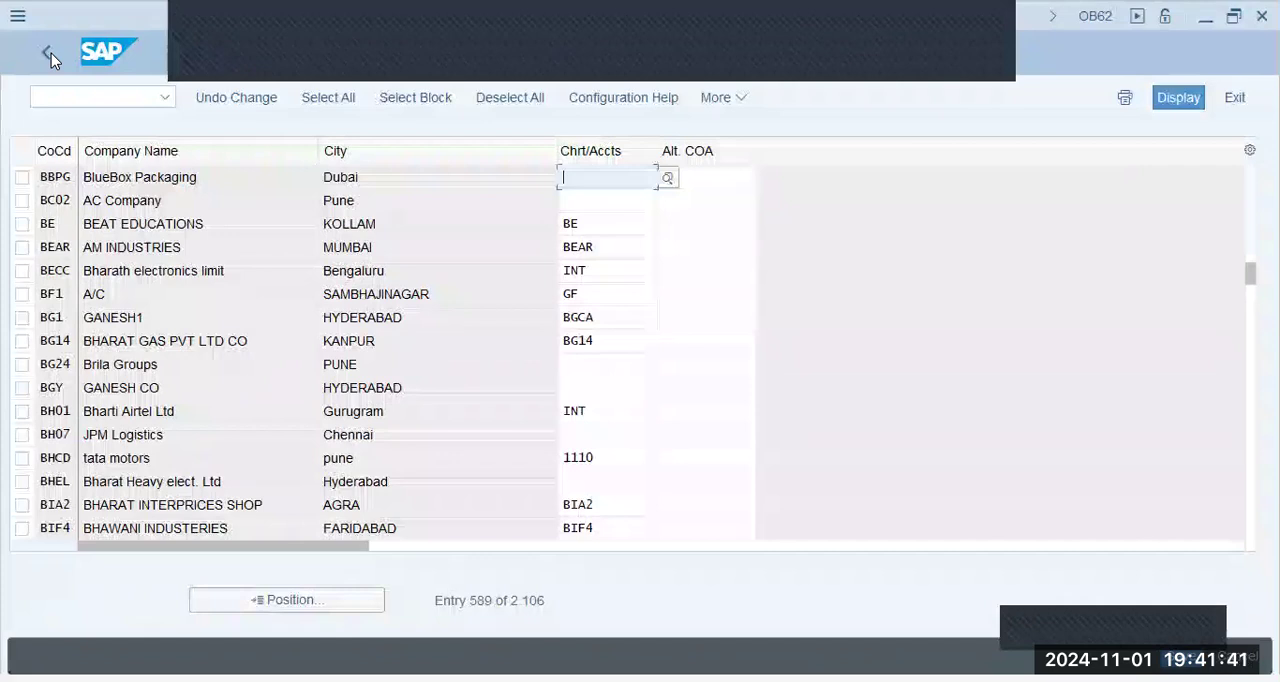
key("F3")
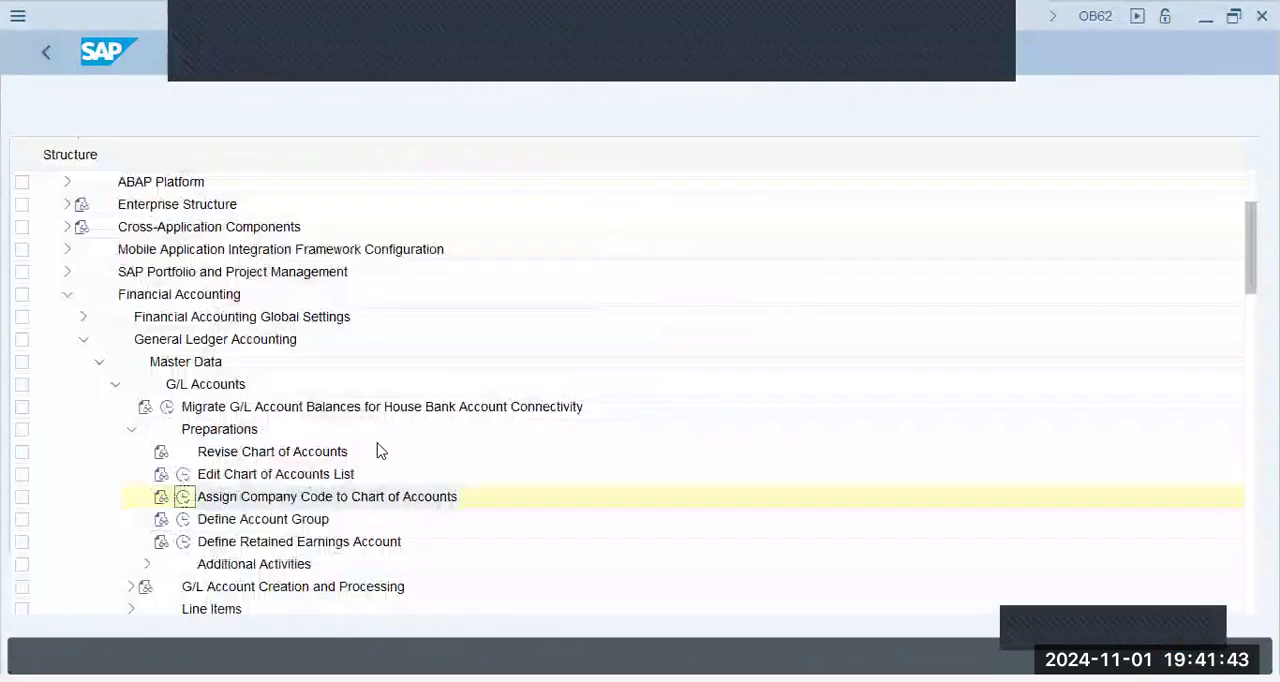
- Open the Edit Chart of Accounts List activity and position the list at BBPG
left_click(183, 476)
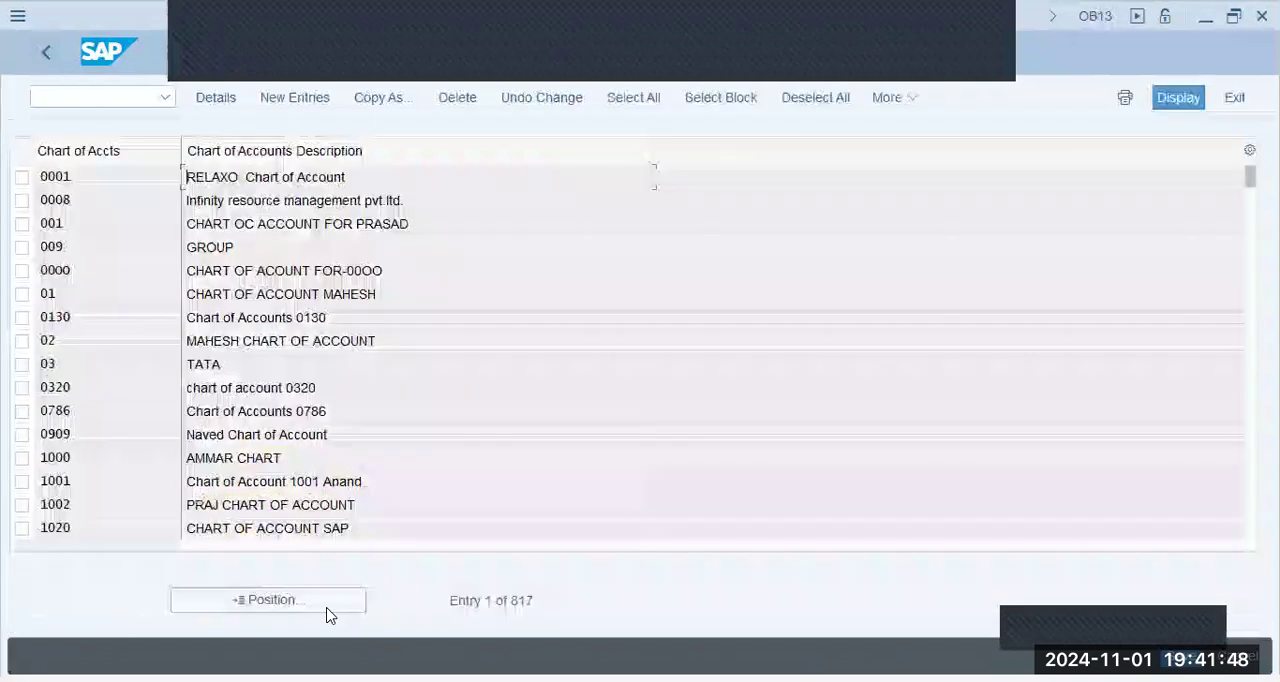
left_click(326, 603)
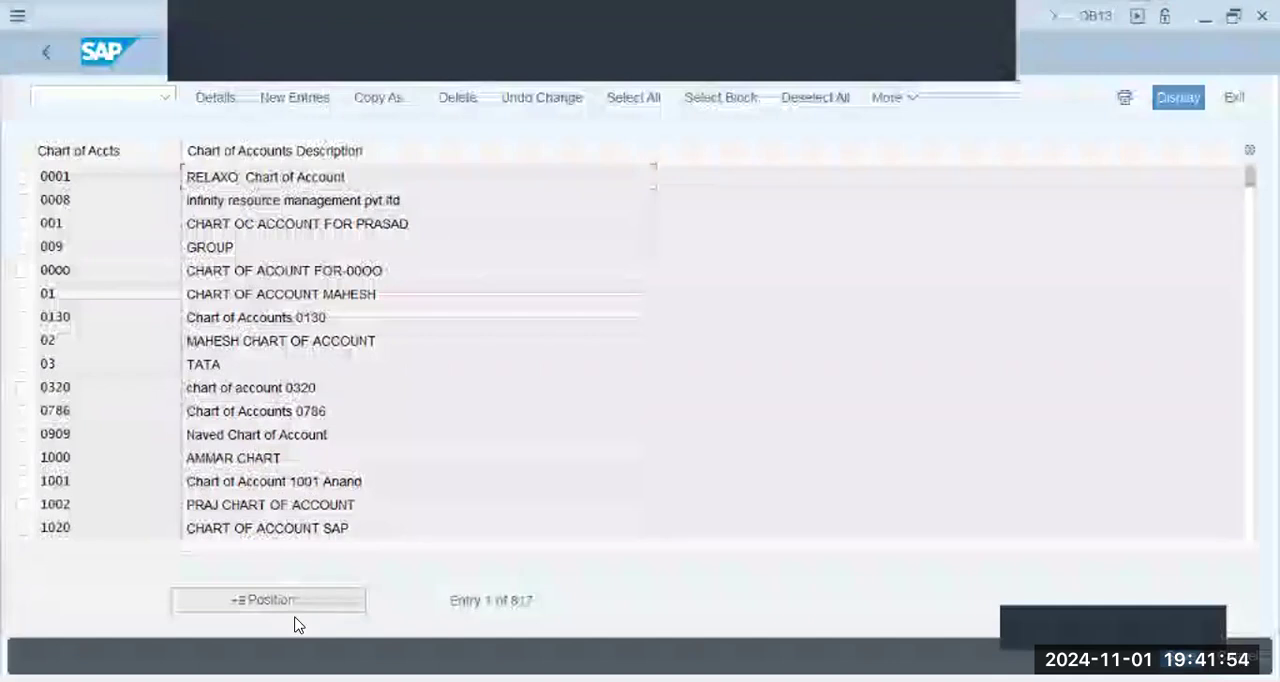
left_click(297, 605)
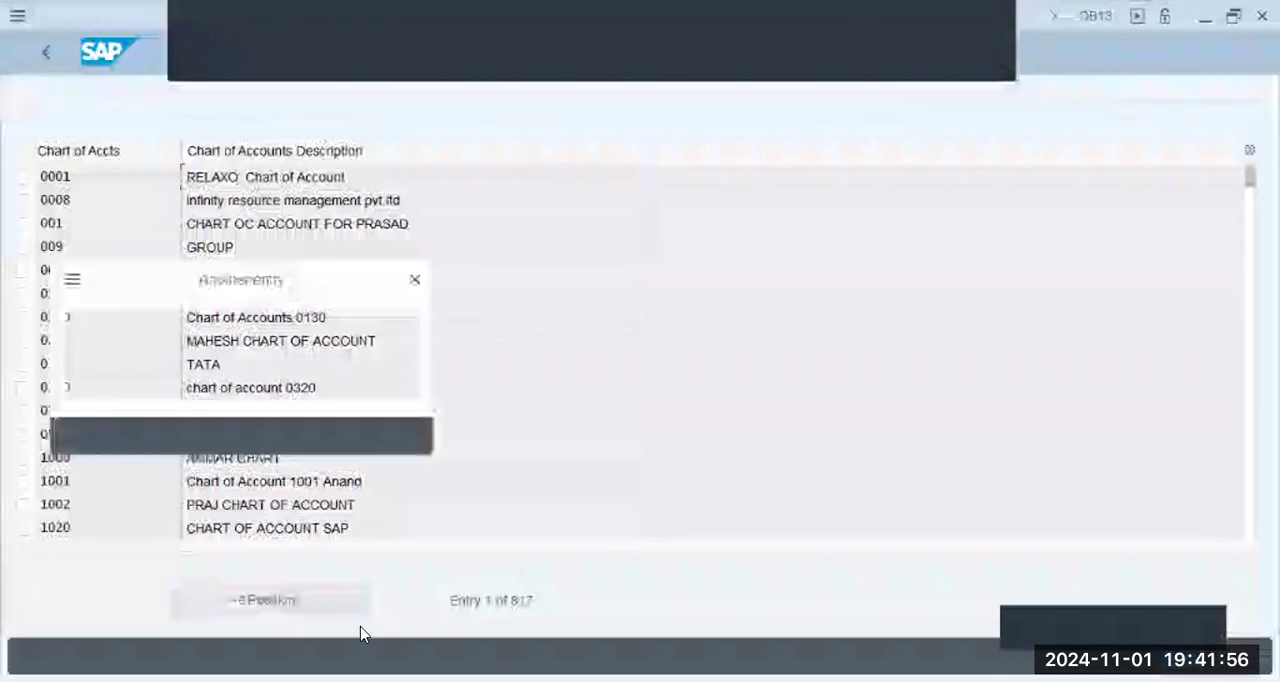
type("blpg")
key("Return")
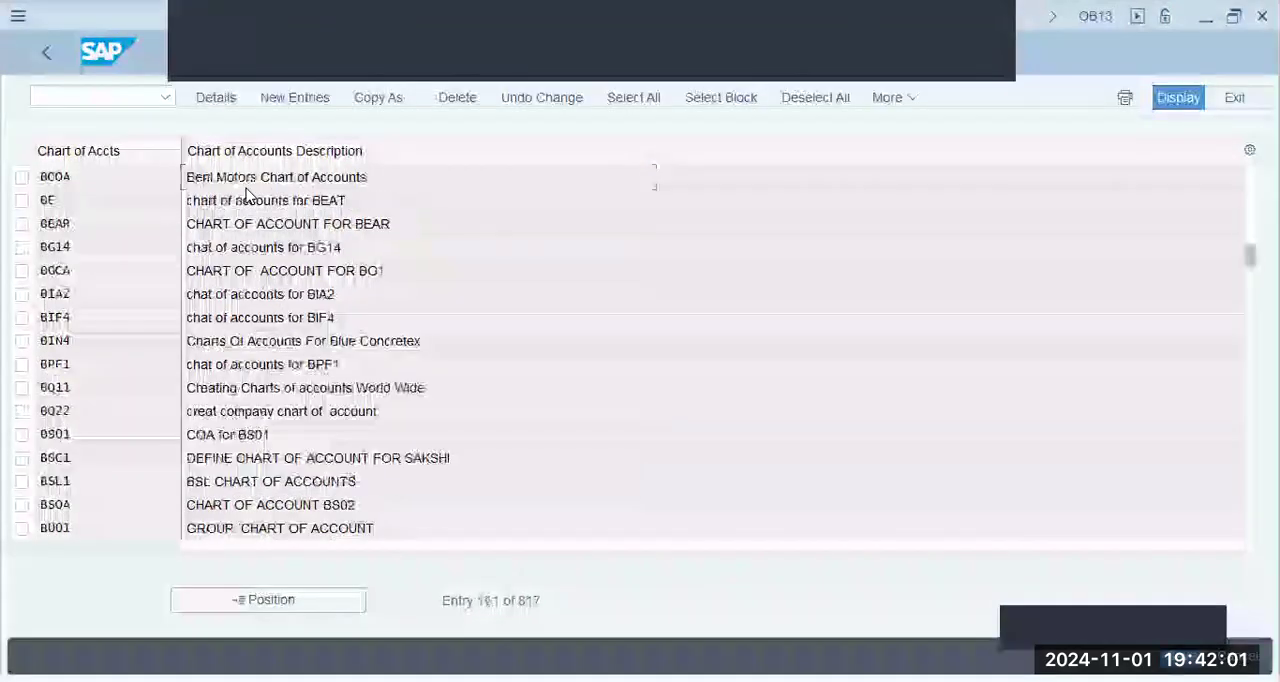
- Create a new chart of accounts entry bbpg with the description "BBPG - Charts of Accounts"
left_click(295, 98)
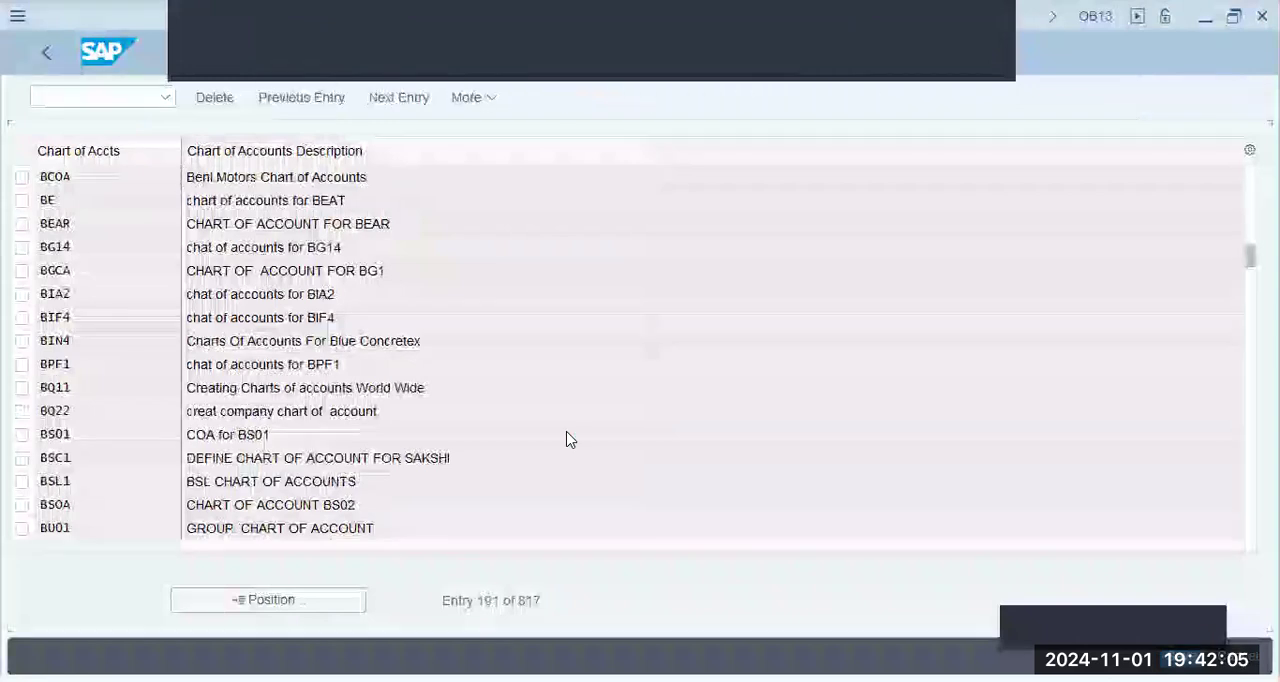
type("bbpg")
key("Tab")
type("BBP")
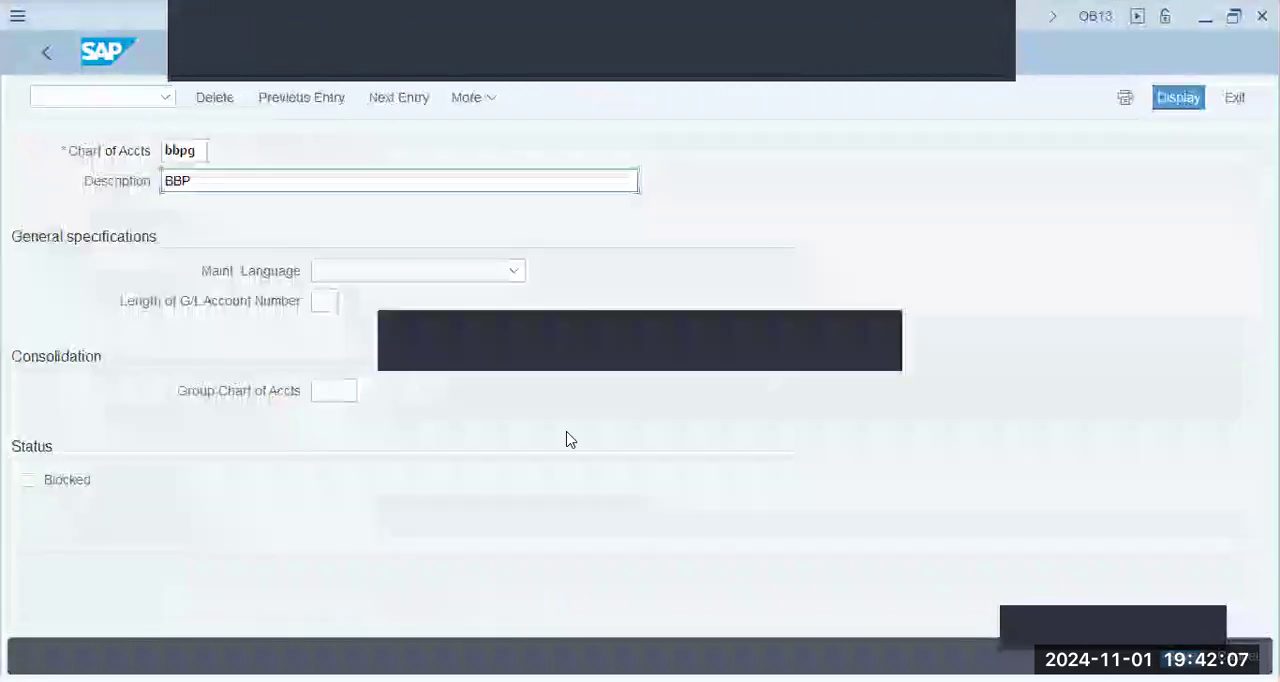
type("G - Chart")
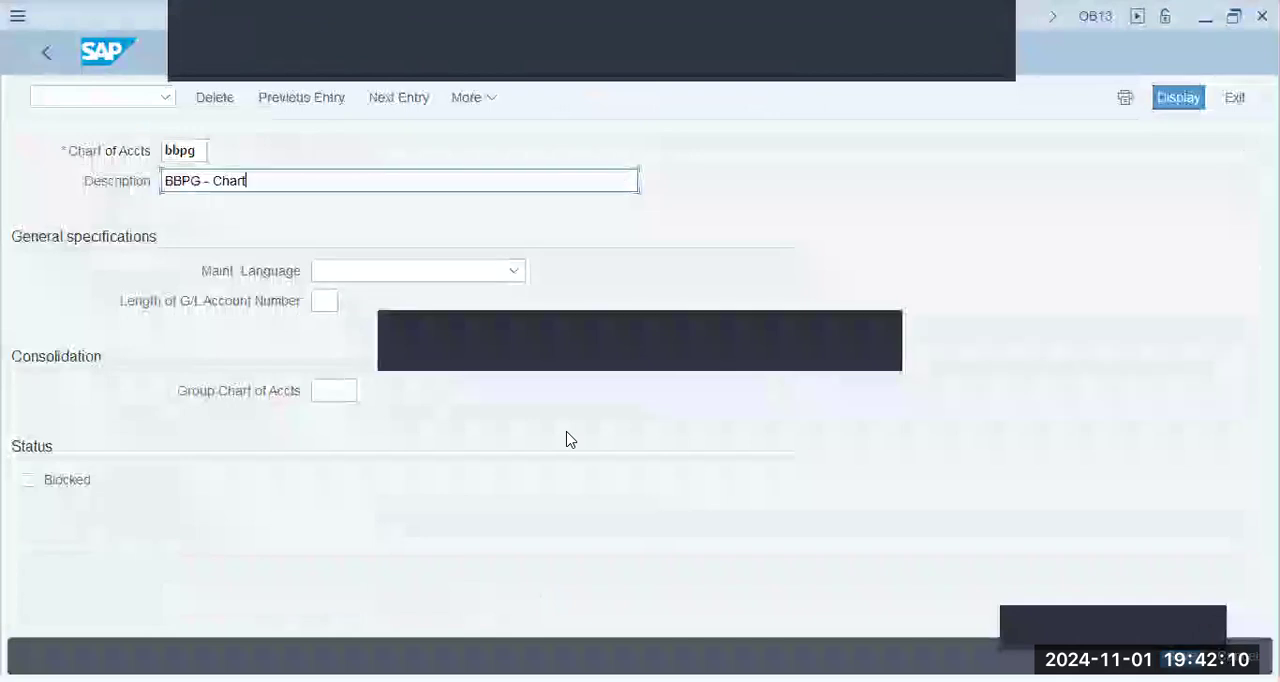
type("s of Accounts")
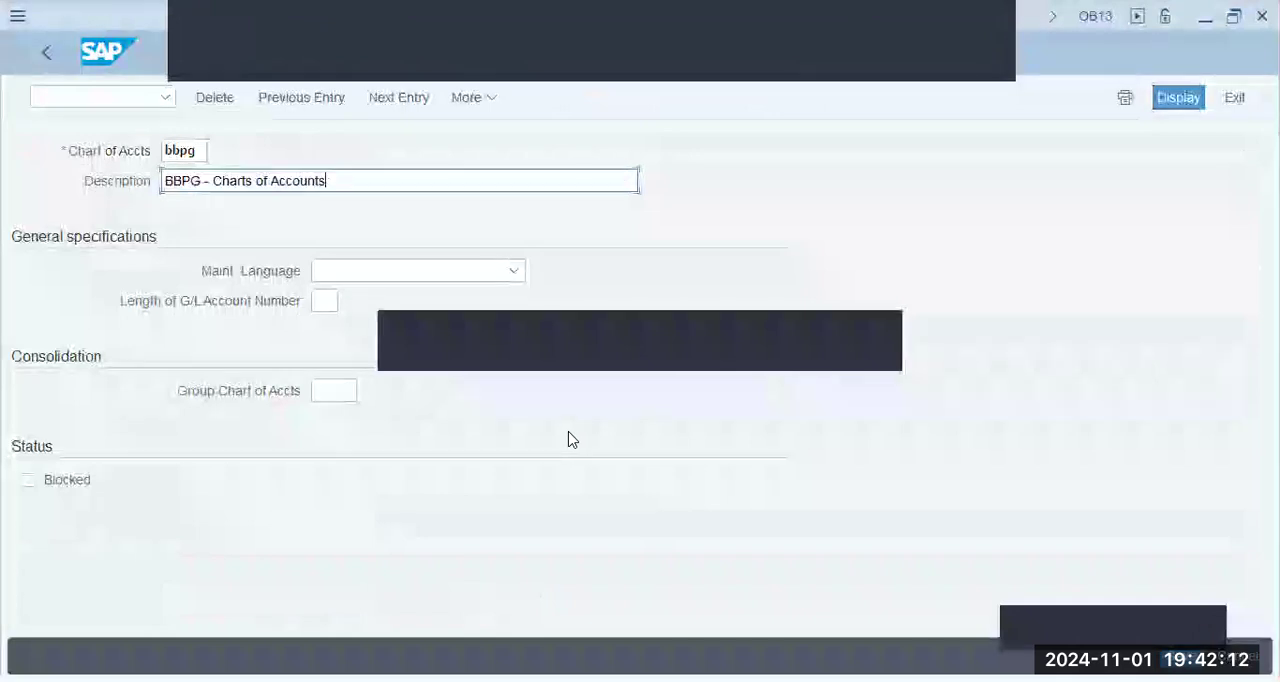
key("Tab")
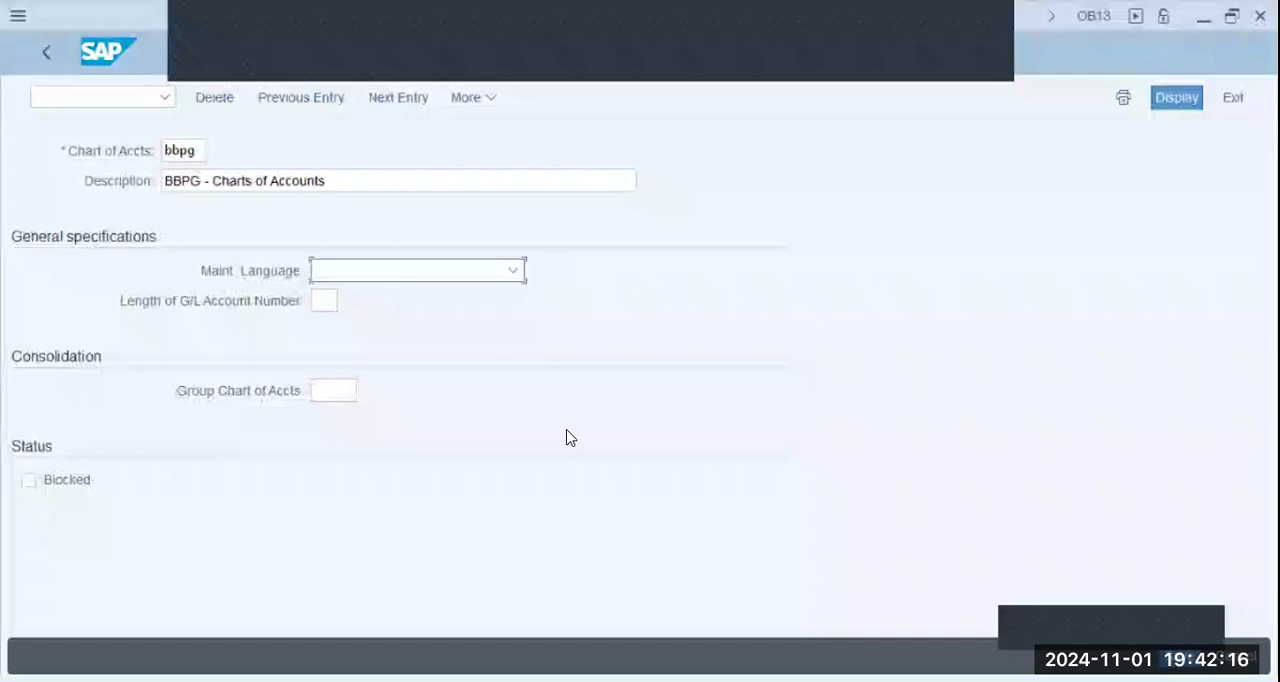
- Set the chart's maintenance language to English and the length of the G/L account number to 5
key("e")
key("Tab")
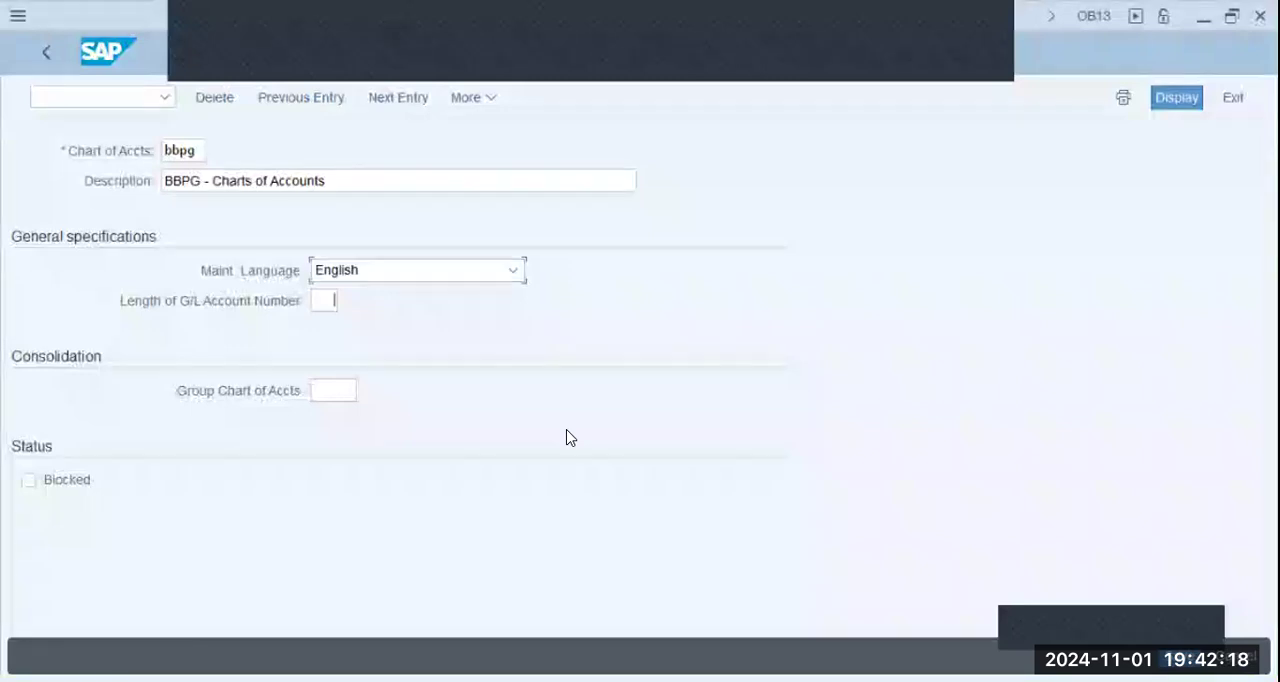
type("10")
key("Tab")
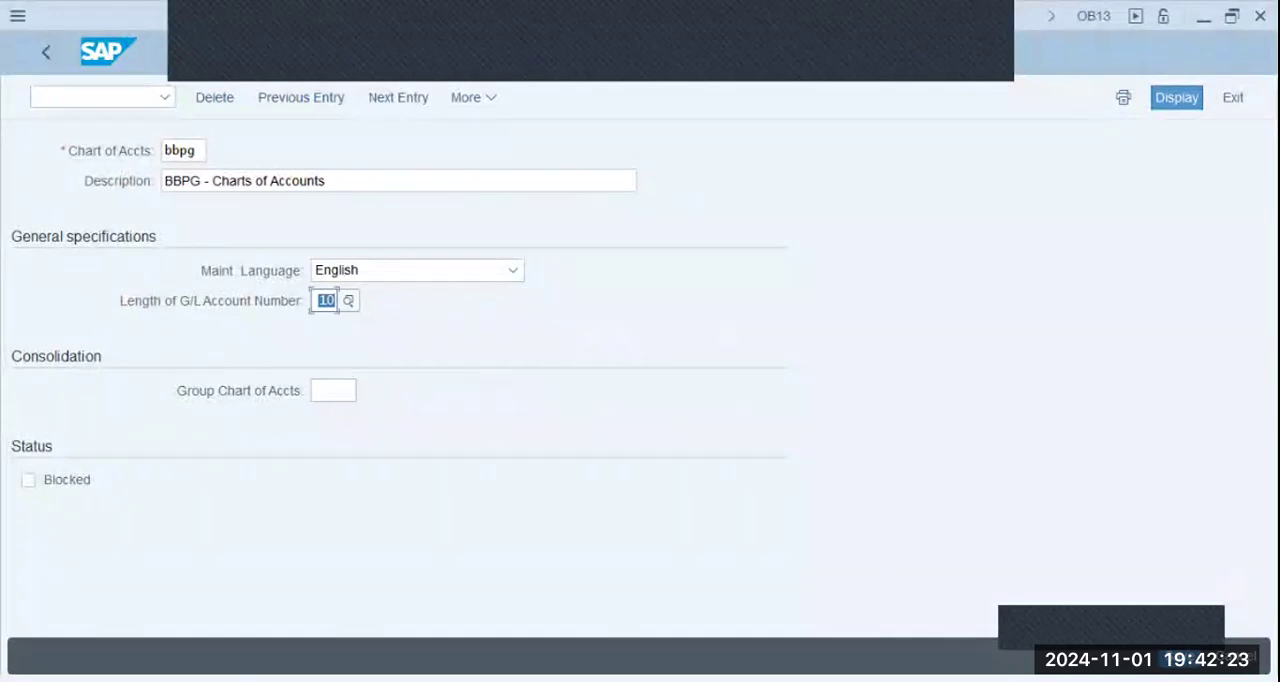
type("5")
key("Tab")
- Save the new chart of accounts under one of the user's own customizing requests and return to the implementation guide
key("Return")
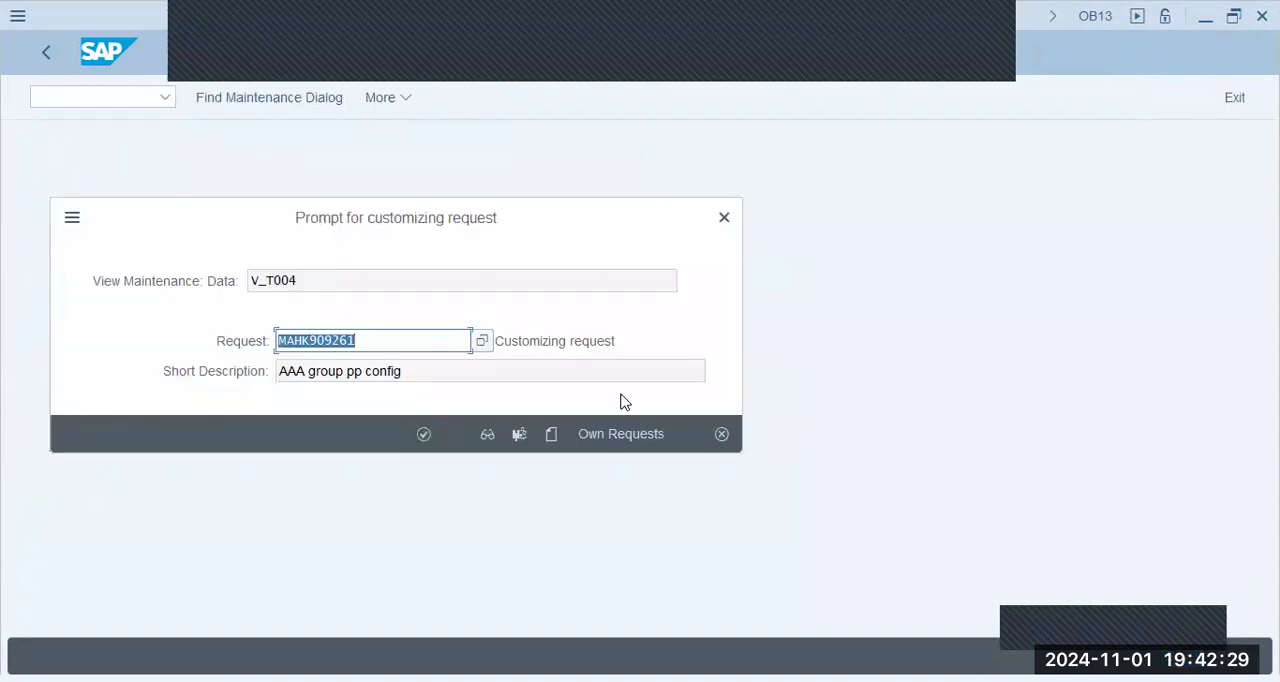
left_click(634, 434)
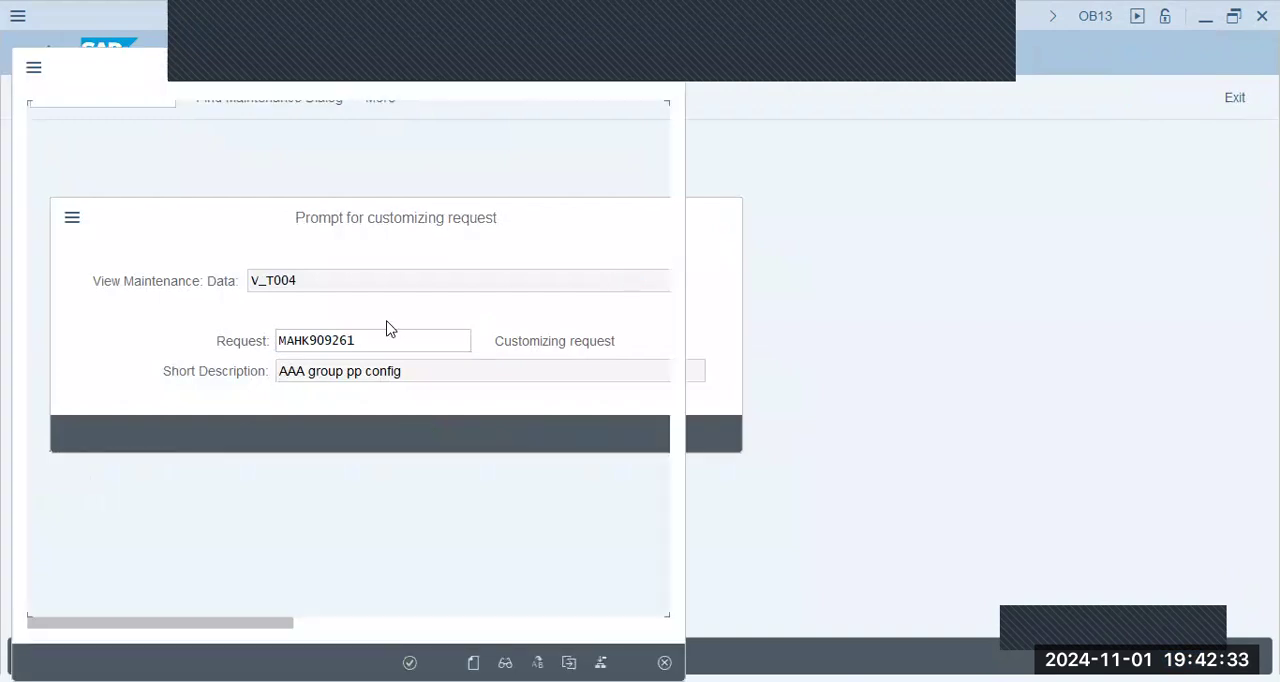
double_click(406, 416)
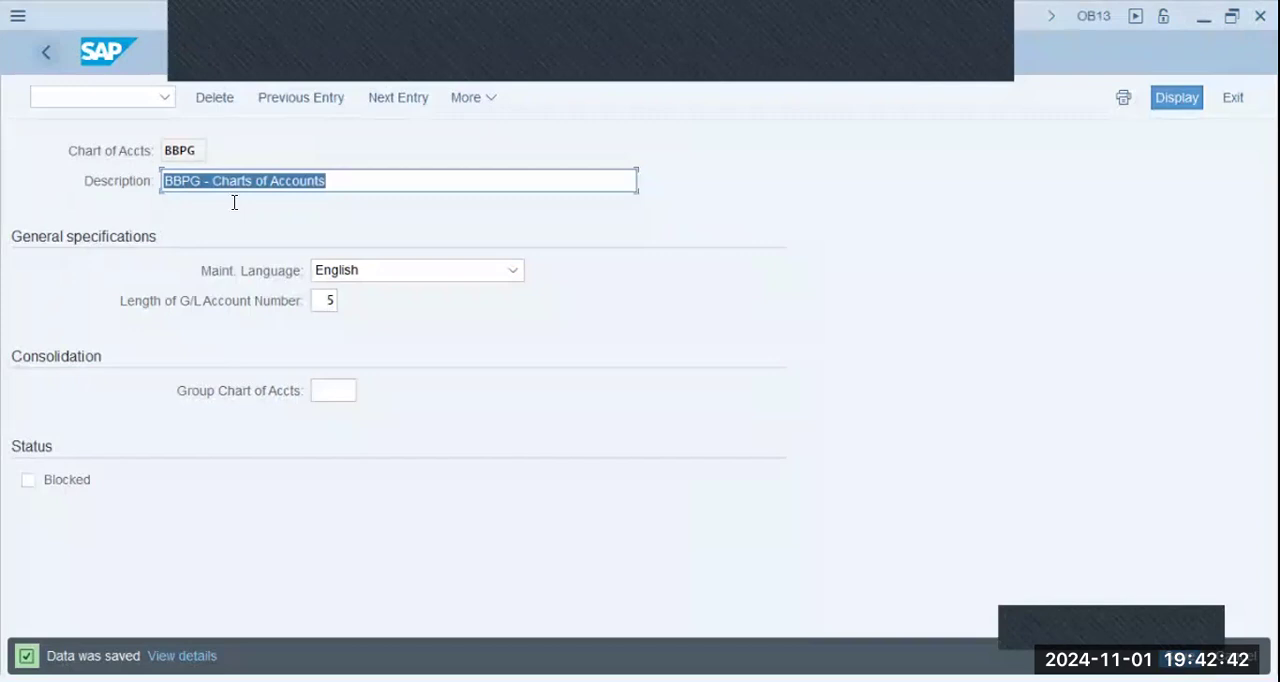
left_click(47, 55)
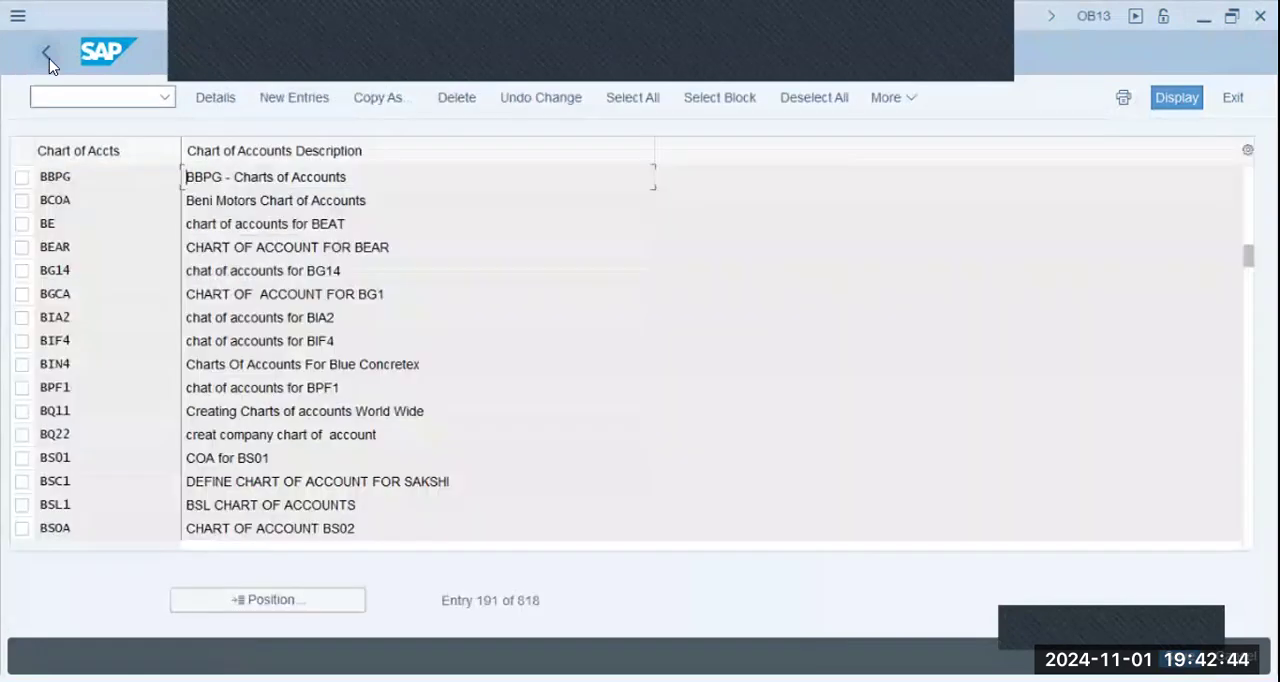
left_click(49, 58)
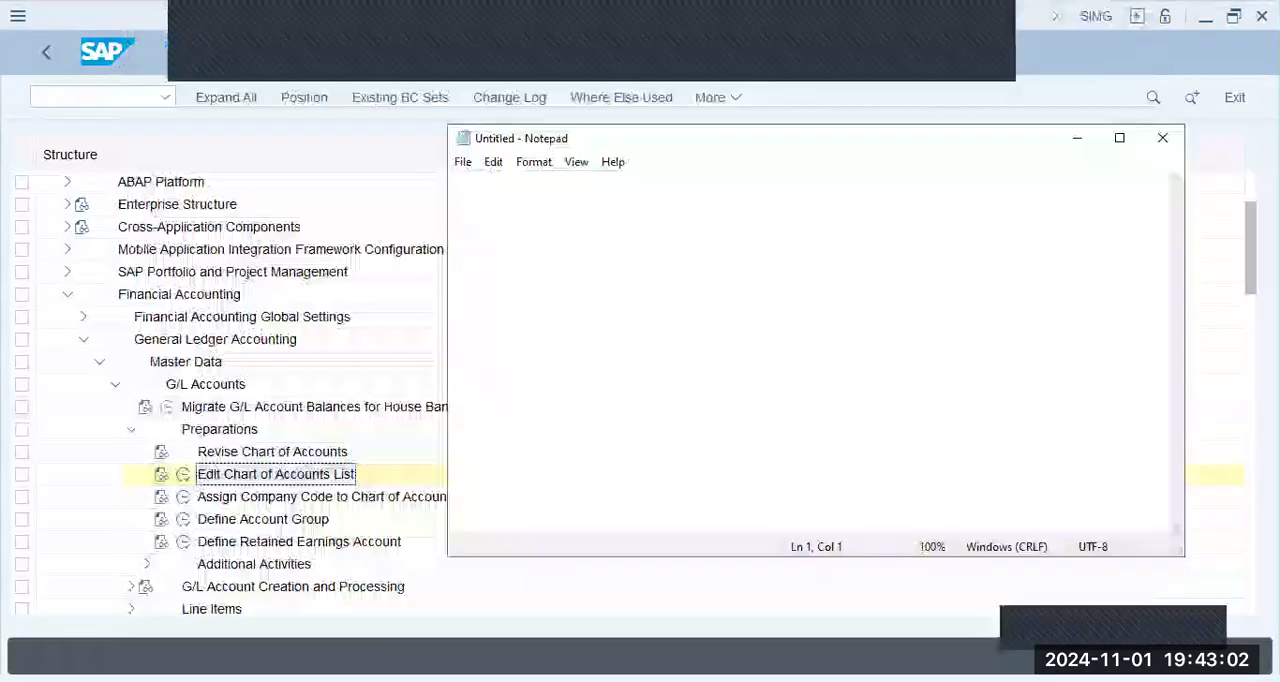
- Write the heading "COA" in a blank Notepad document, indented and a few lines down
key("Return")
key("Return")
key("Tab")
type("Chart")
key("ctrl+BackSpace")
type("co")
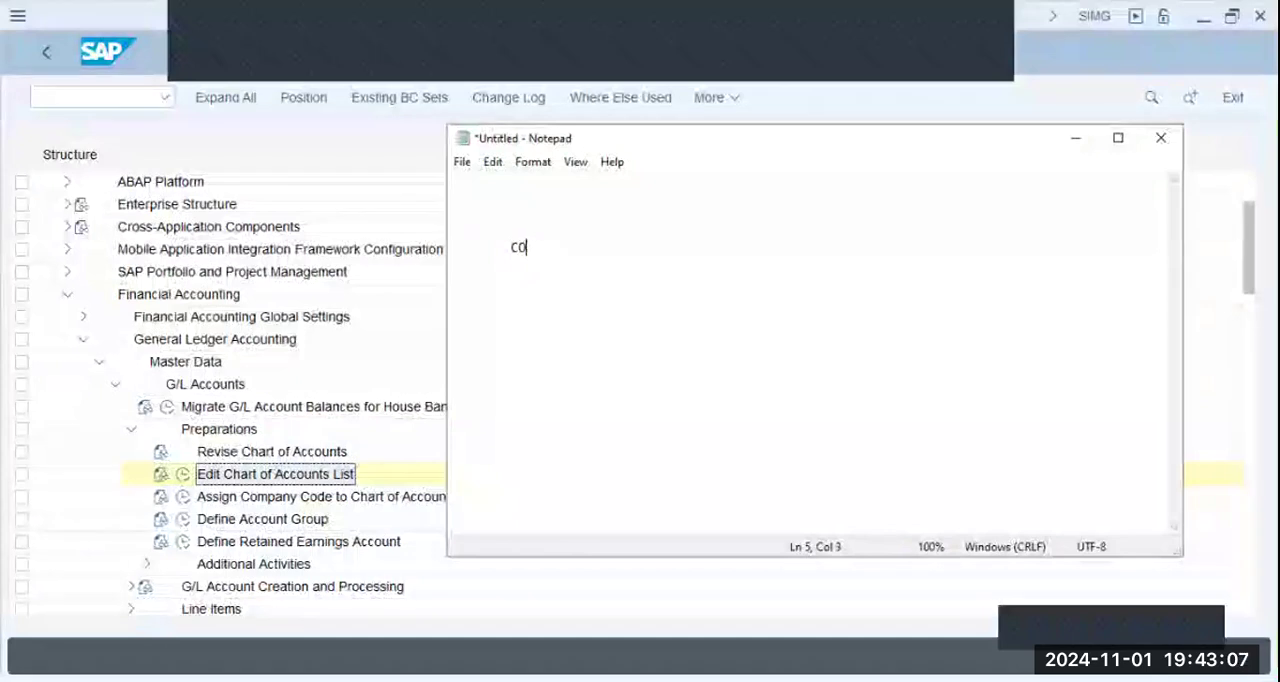
type("A")
- Write the line "Collection of Accts" under the COA heading, indented and with a blank line between them
key("Return")
key("Tab")
key("Return")
key("Tab")
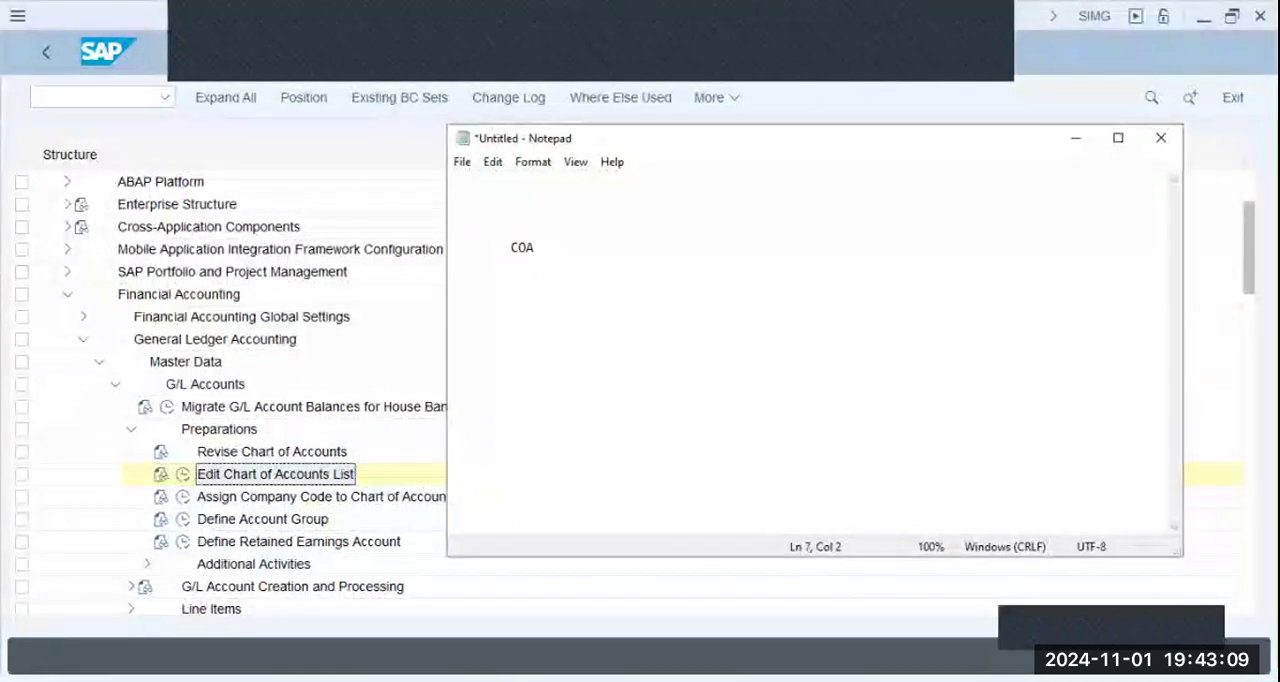
type("Collectio")
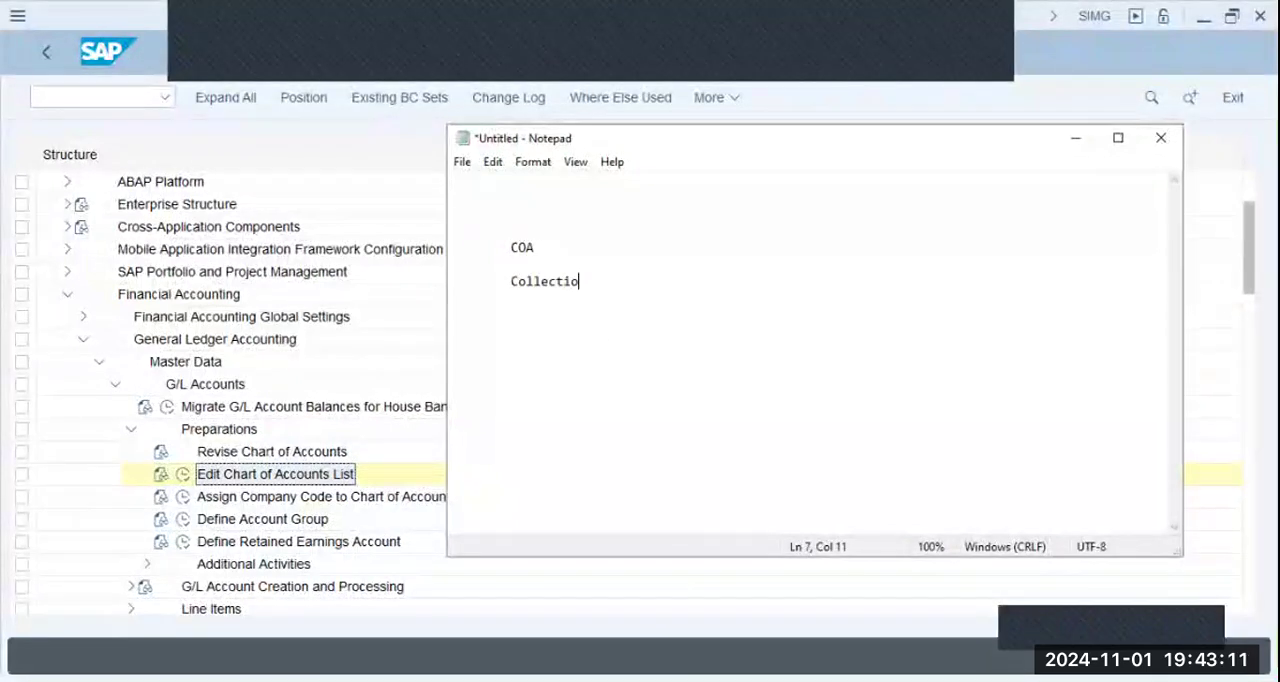
type("n of Accts")
- Start an indented list of account types under "Collection of Accts" with "# Finance", "# Material" and "# Expenses"
key("Return")
key("Tab")
type("Finance")
key("Return")
type("# Material")
key("Return")
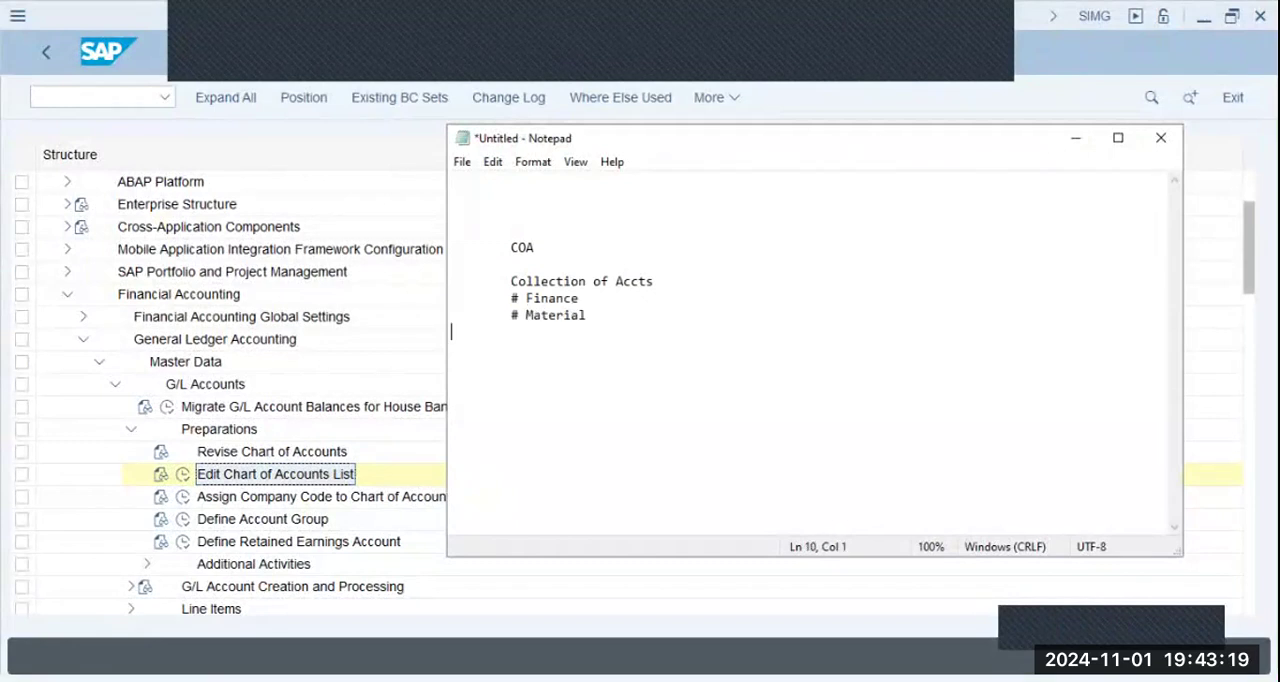
key("Tab")
type("# Expenses")
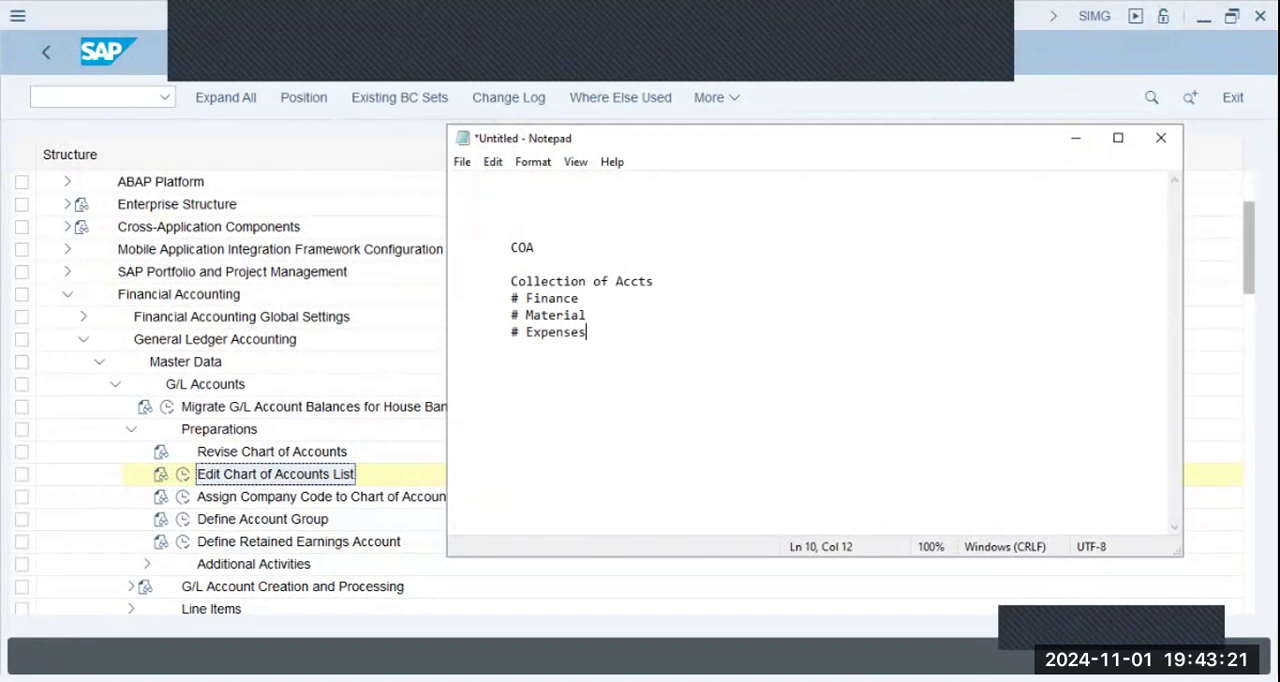
- Add the entries "# Assets" and "# Payables" to the account list, each on its own indented line
key("Return")
key("Tab")
type("# Assets")
key("Return")
key("Tab")
type("# La")
key("BackSpace")
key("BackSpace")
type("P")
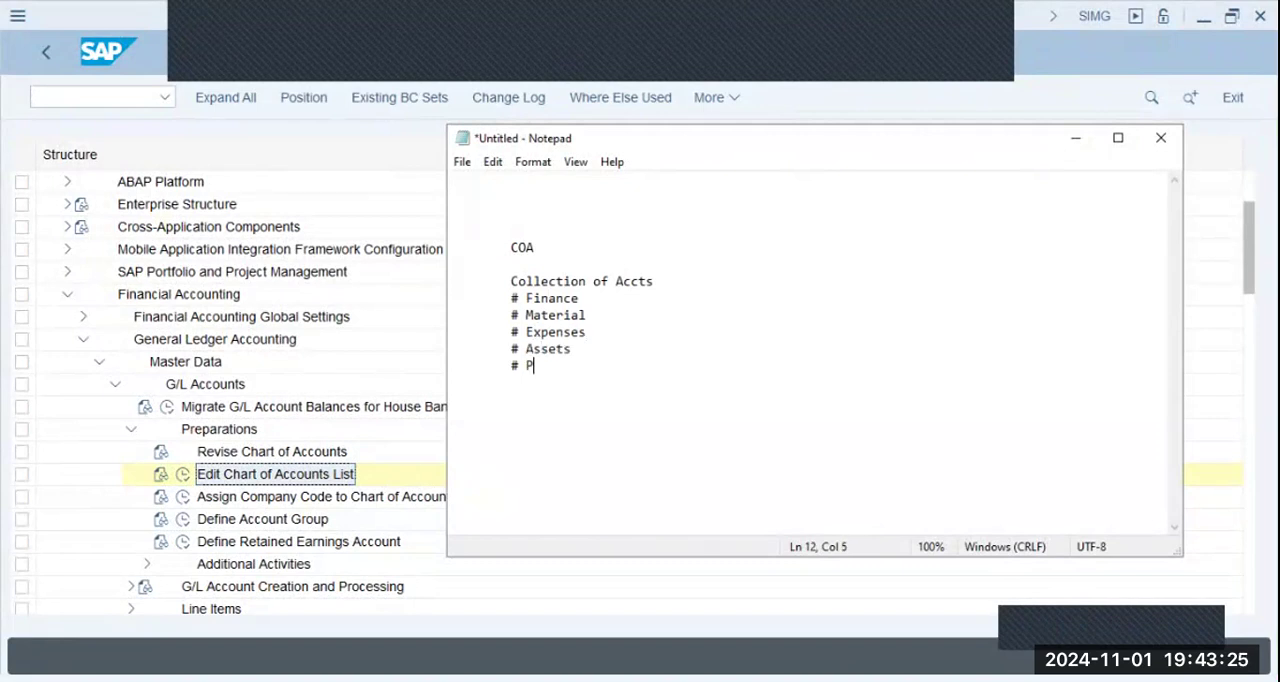
type("ayables")
- Add the entries "# Income" and "# Consumption" below Payables in the account list
key("Return")
key("Tab")
type("# ")
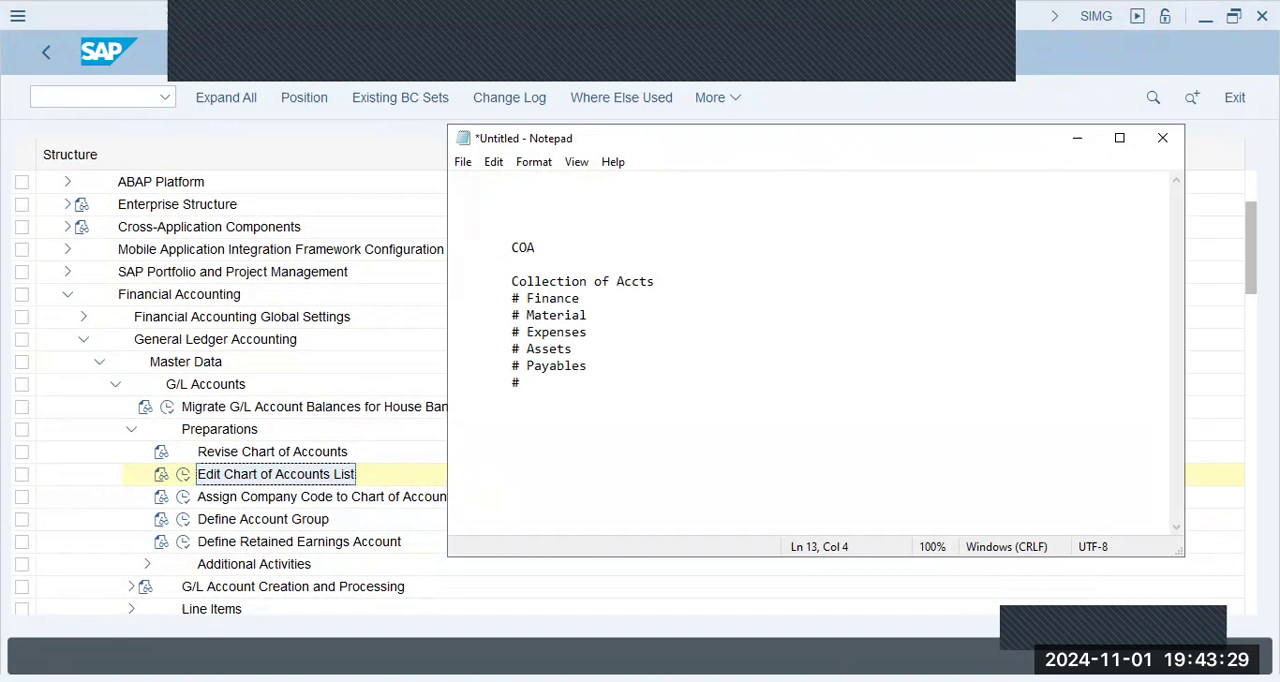
type("Incomes")
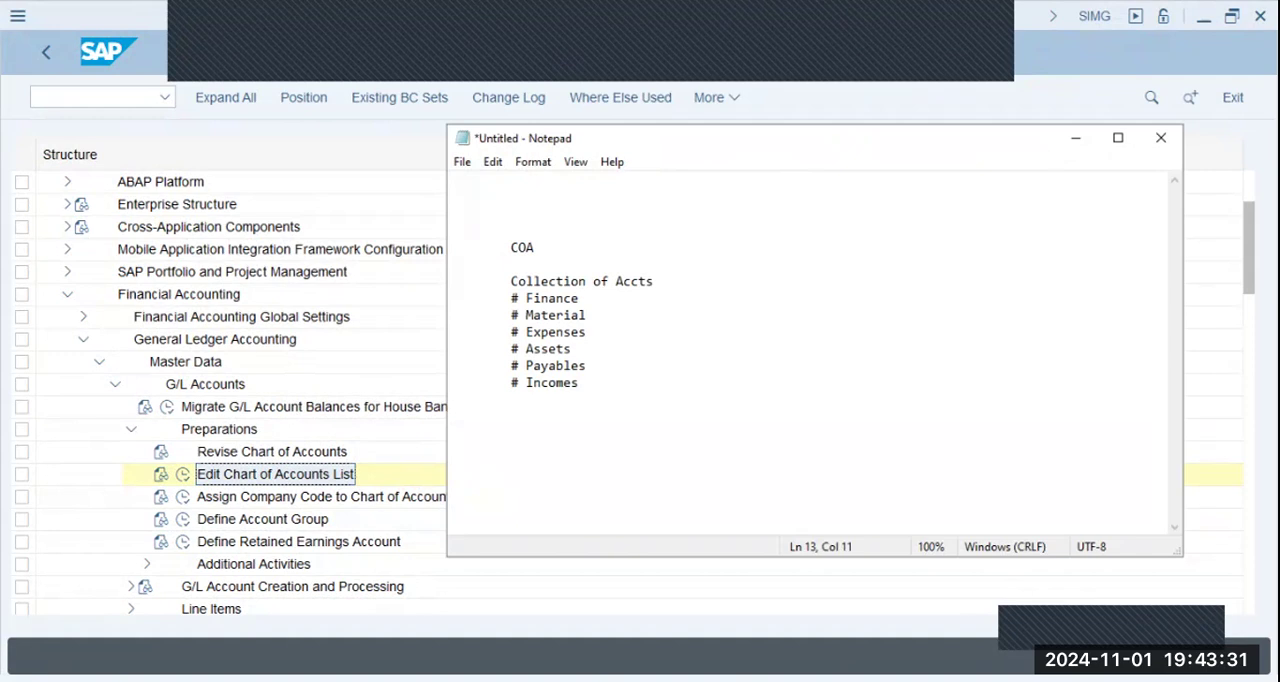
key("BackSpace")
key("Return")
key("Tab")
type("#")
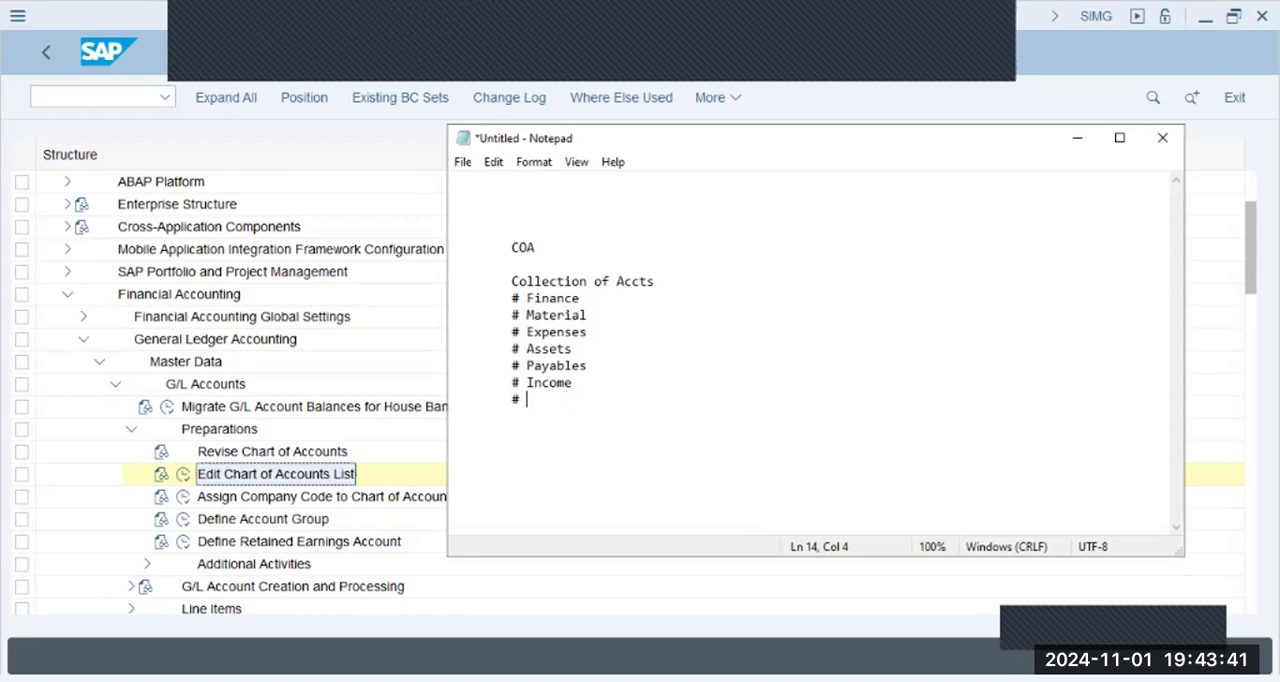
type("Consumption")
- Extend the account list with the entries "# Product Costing", "# Sales" and "# COS"
key("Return")
type("# Product Costing")
key("Return")
type("# S")
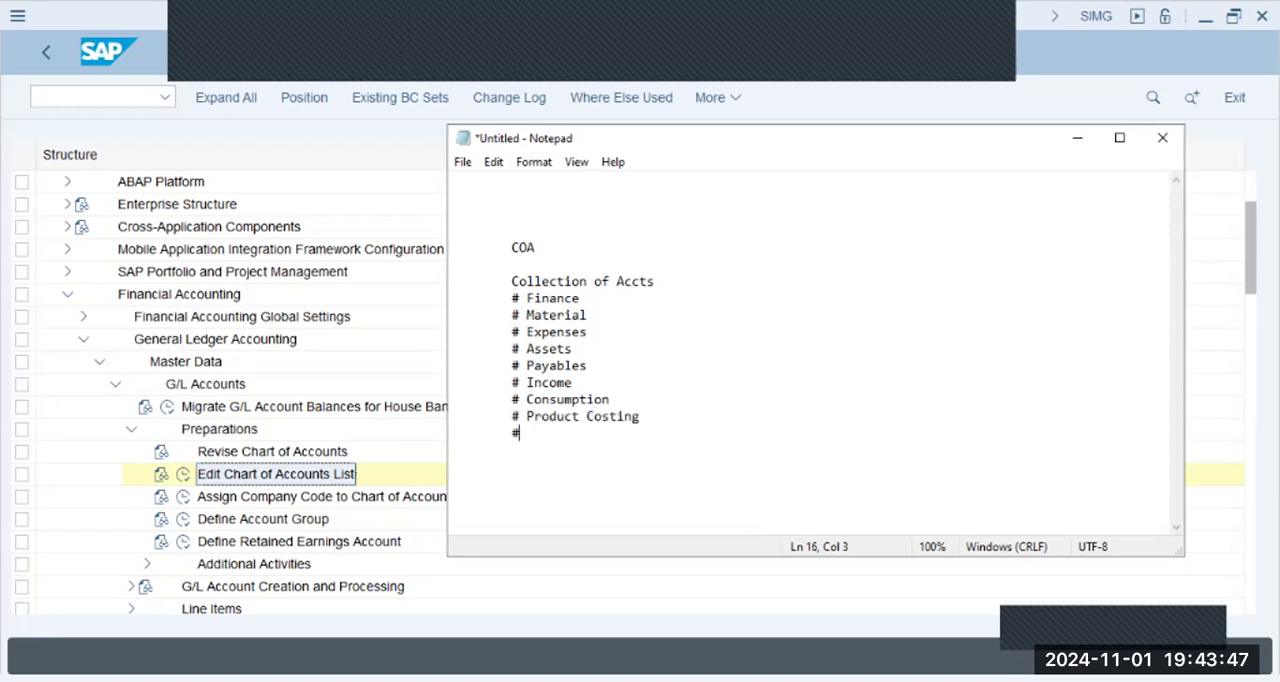
type("ales")
key("Return")
type("# COS")
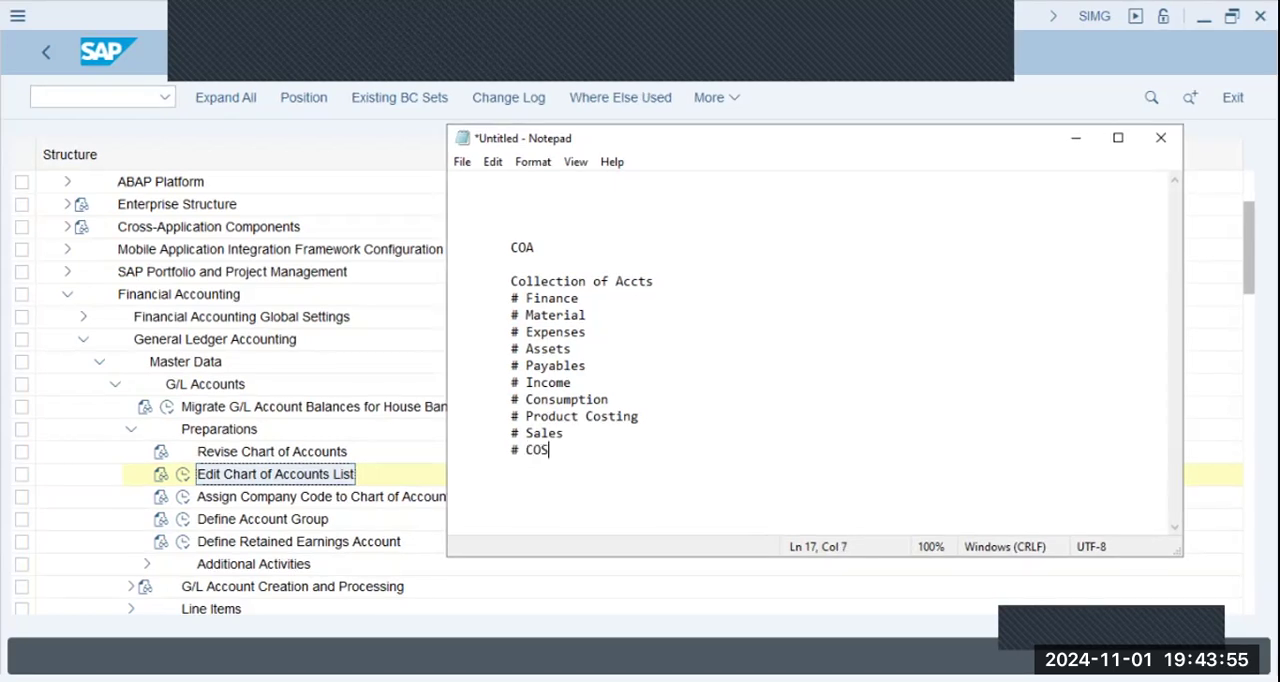
- Add "# COGM" and "# HR - Payroll" to the account list, followed by an empty "#" bullet
key("Return")
type("#")
type("COGM")
key("Return")
key("Tab")
type("#")
key("BackSpace")
key("BackSpace")
type("# HR - ")
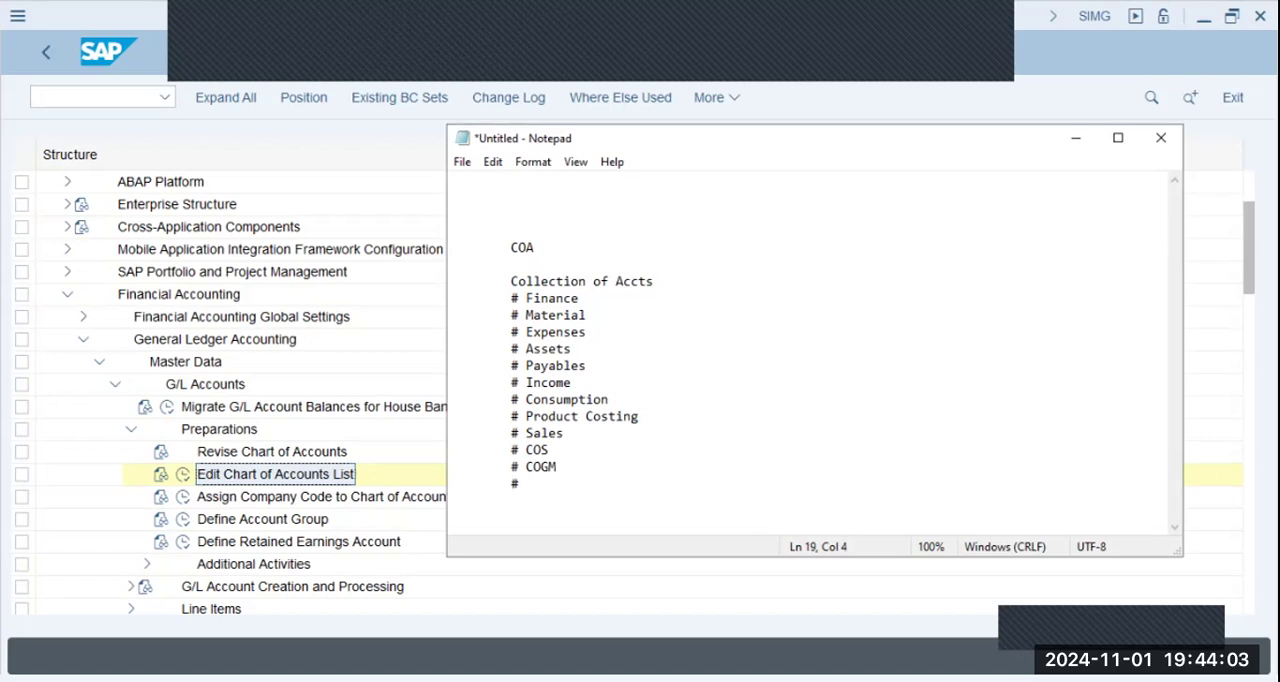
type("Payroll")
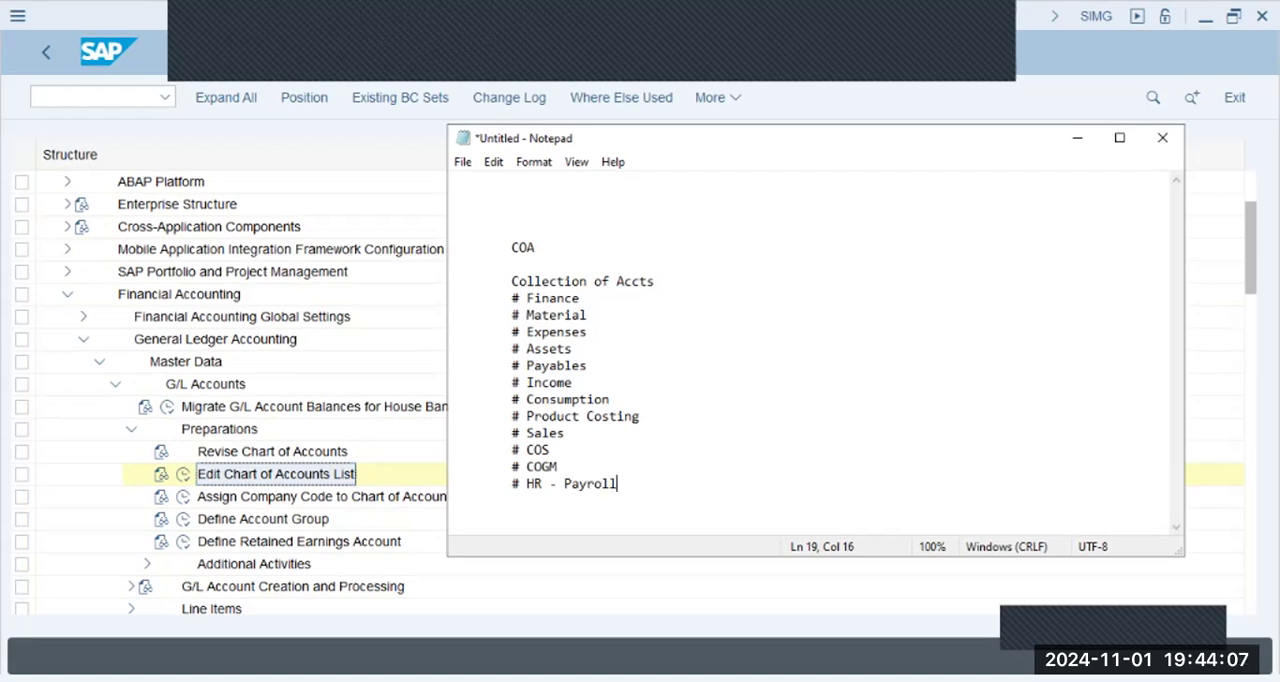
key("Return")
type("#")
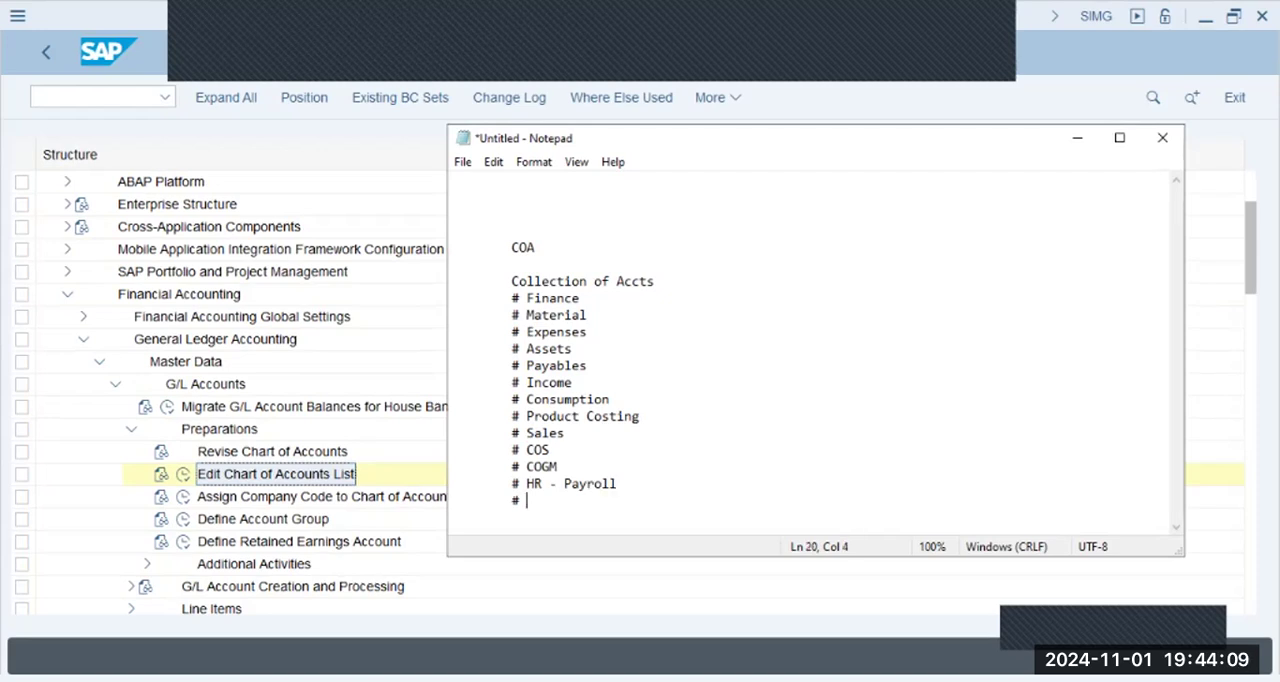
- Review the written account types by highlighting the list upward from the last bullet
key("shift+Up")
key("shift+Up")
key("shift+Up")
key("shift+Up")
key("shift+Up")
key("shift+Up")
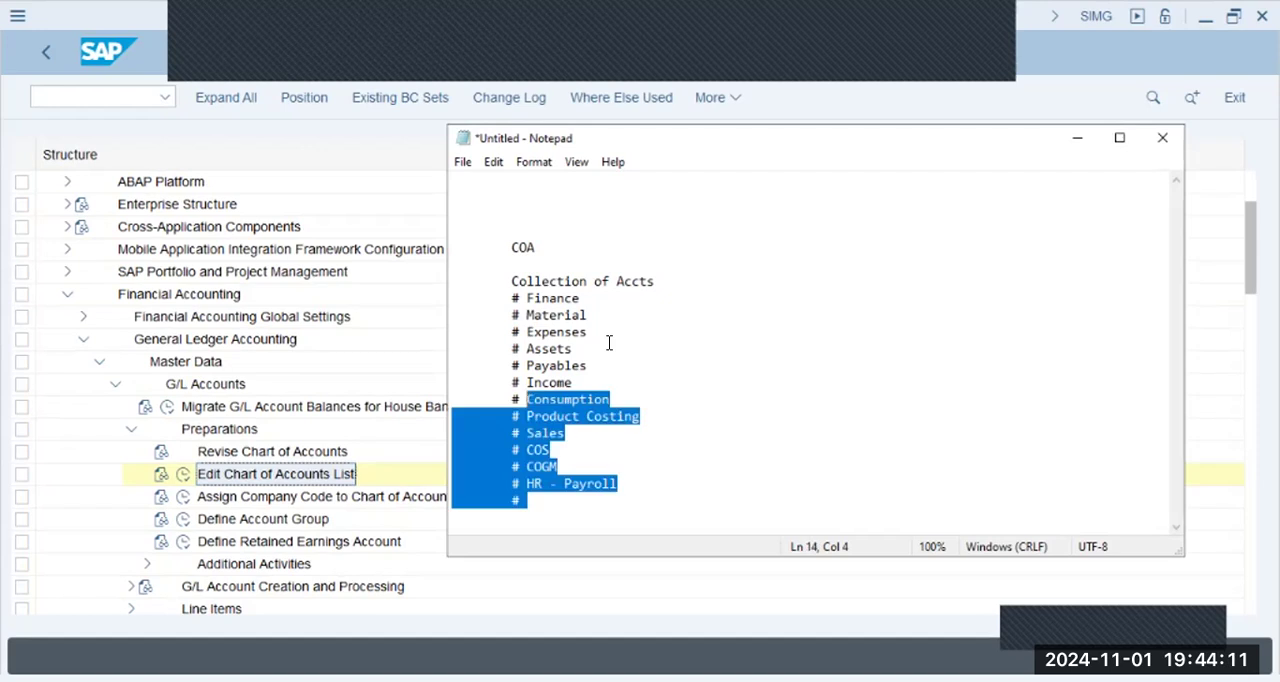
key("shift+Up")
key("shift+Up")
key("shift+Up")
key("shift+Up")
key("shift+Up")
key("shift+Up")
key("shift+Up")
key("shift+Home")
key("Down")
key("Down")
key("Down")
key("Down")
key("Down")
key("Down")
key("Down")
key("Down")
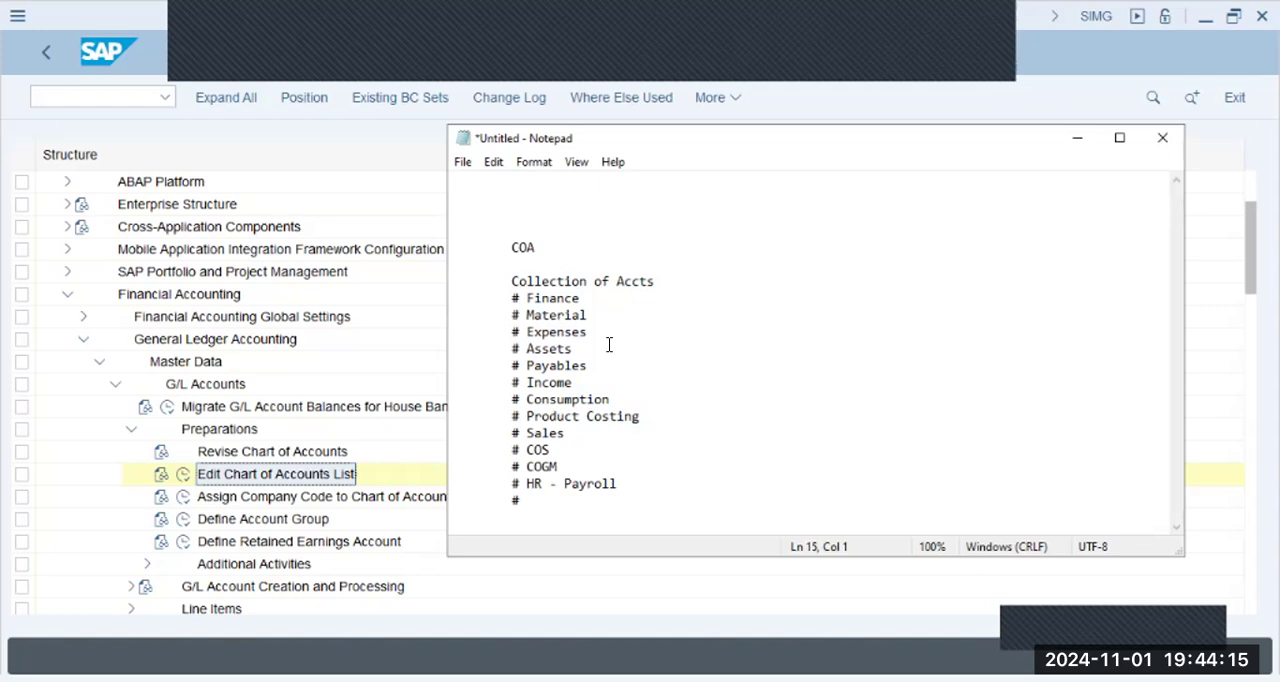
- Write the heading "Incoming/Outgoing" three lines below the end of the account list
key("ctrl+End")
key("Return")
key("Return")
key("Return")
type("In")
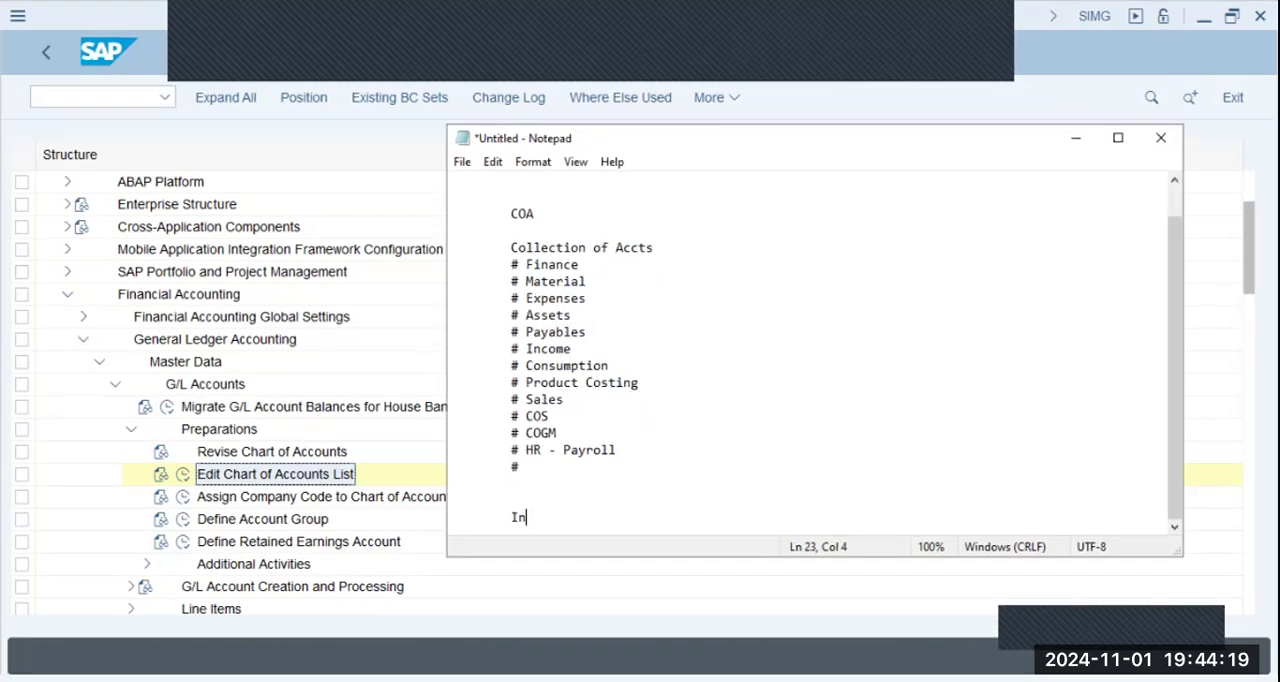
type("coming/Ou")
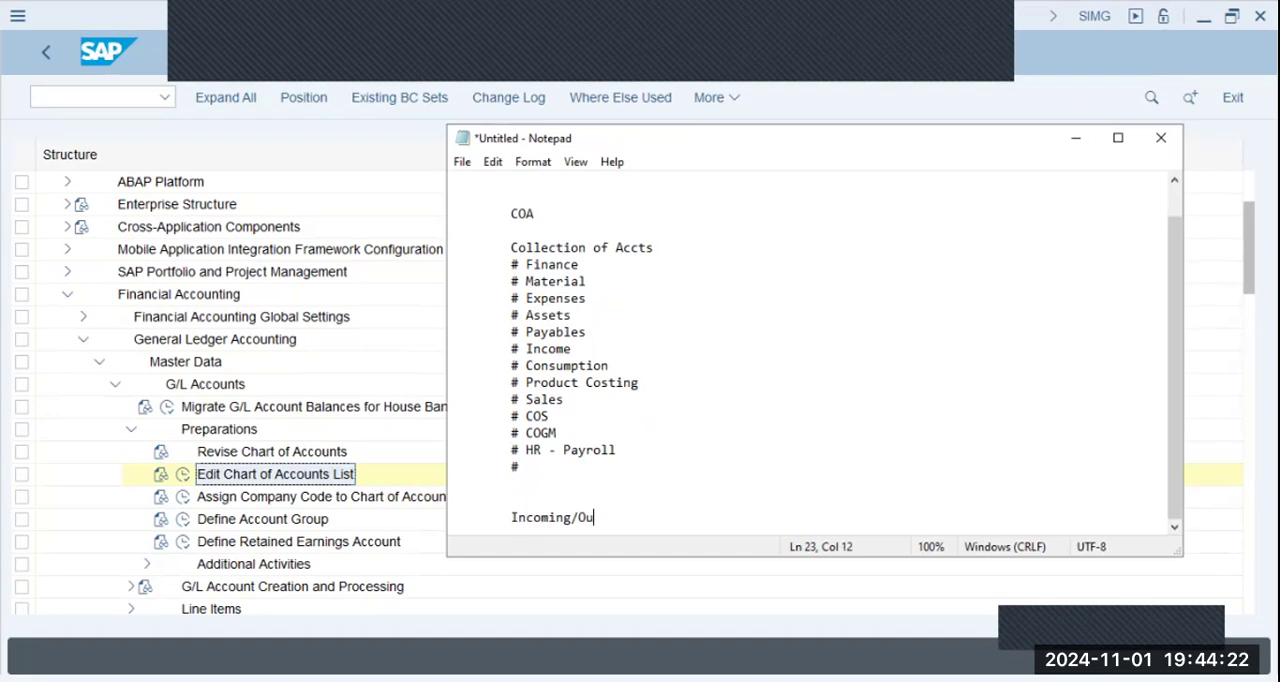
type("tgoing")
- Add the bullet "# Earned Vs. Spent" under the Incoming/Outgoing heading and start a new line
key("Return")
type("# Earned Vs")
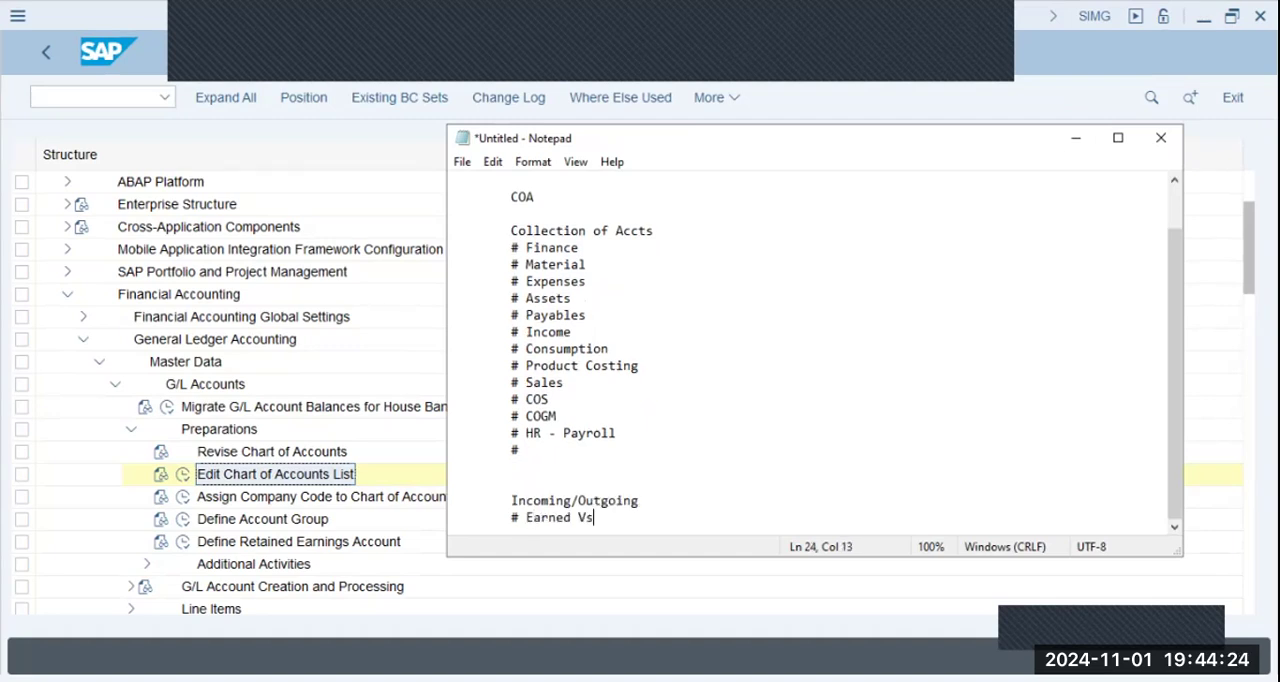
type(". Spent")
key("Return")
- Highlight the text from "Collection of Accts" through "# HR - Payroll" to review the whole collection
key("Up")
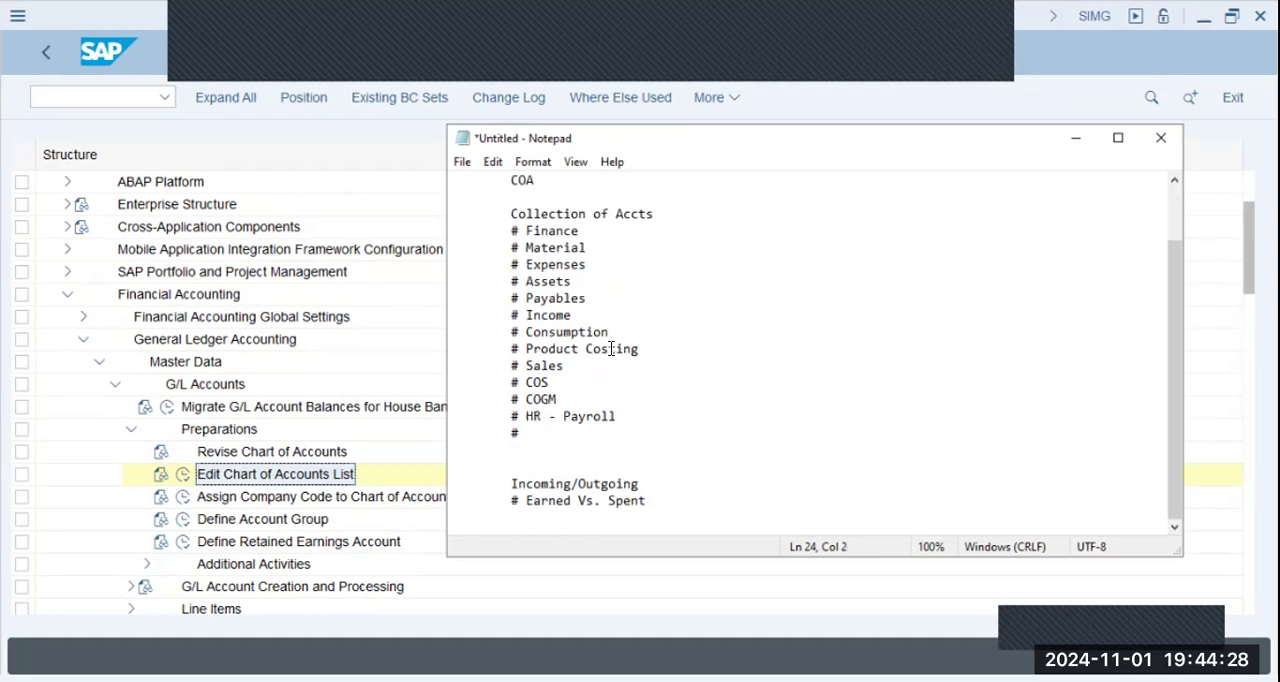
key("Up")
key("Up")
key("Up")
key("Up")
key("shift+Up")
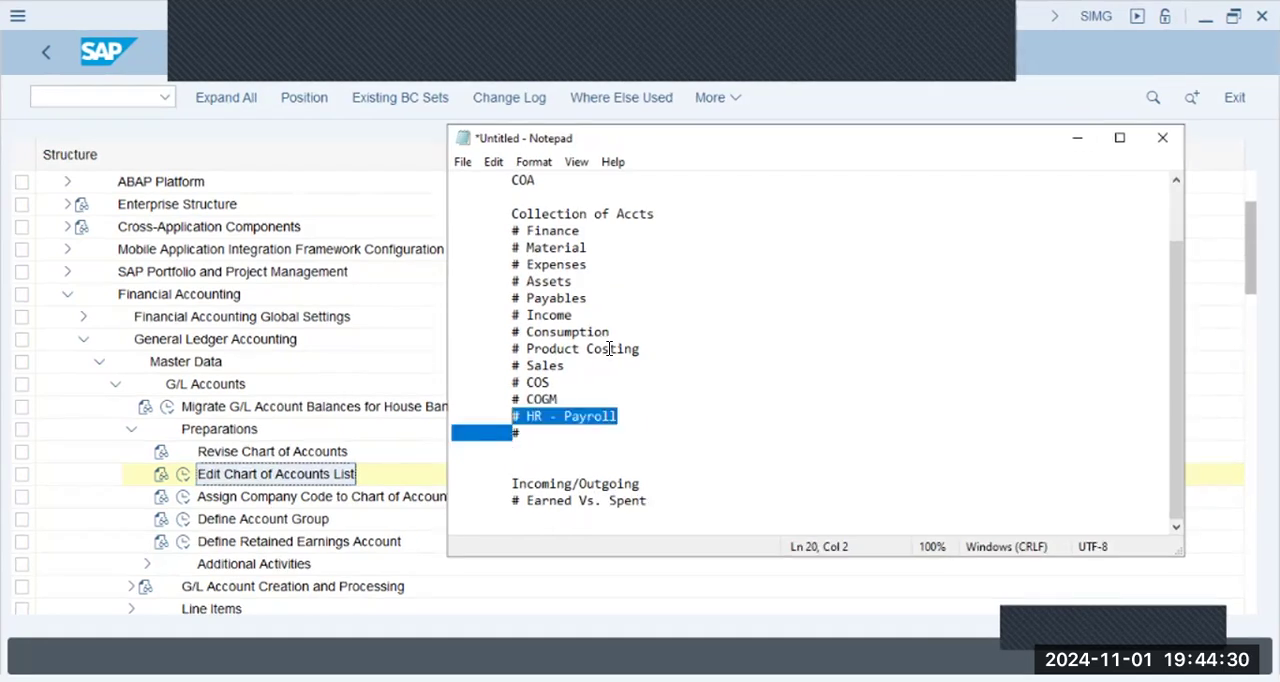
key("shift+Up")
key("shift+Up")
key("shift+Up")
key("shift+Up")
key("shift+Up")
key("shift+Up")
key("shift+Up")
key("shift+Up")
key("shift+Up")
key("shift+Up")
key("shift+Up")
key("shift+Up")
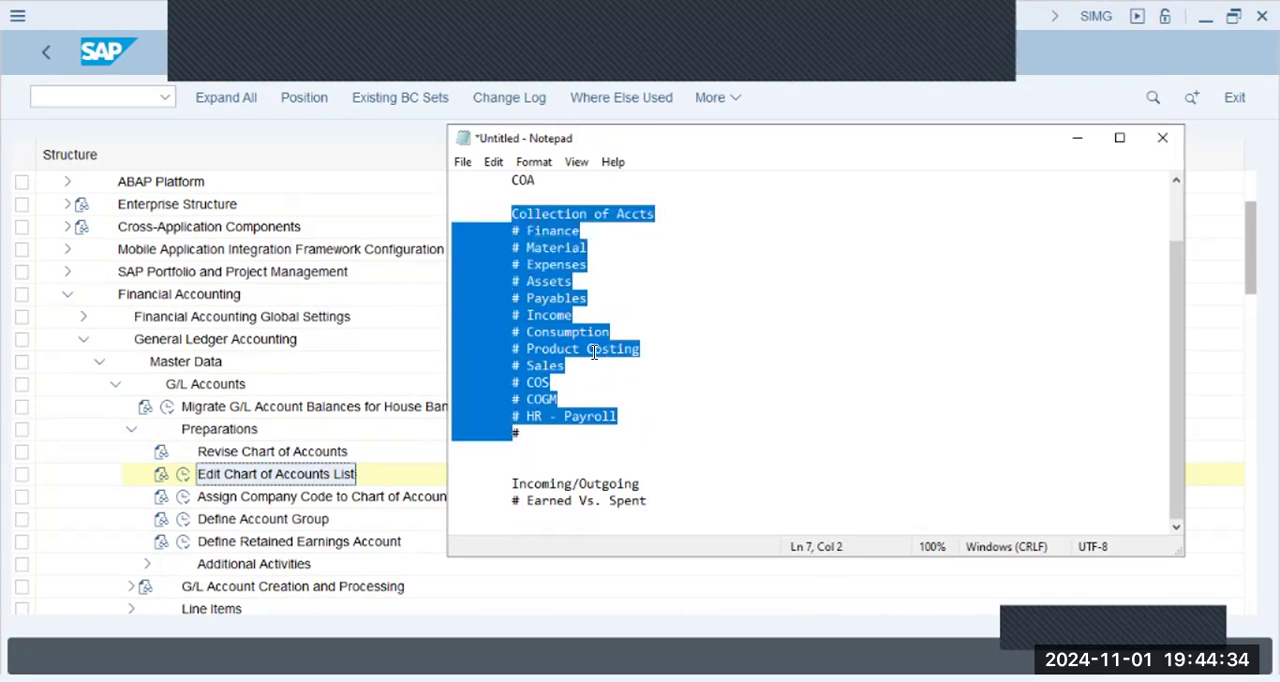
- Add another empty "#" bullet on an indented line at the end of the account list
left_click(570, 430)
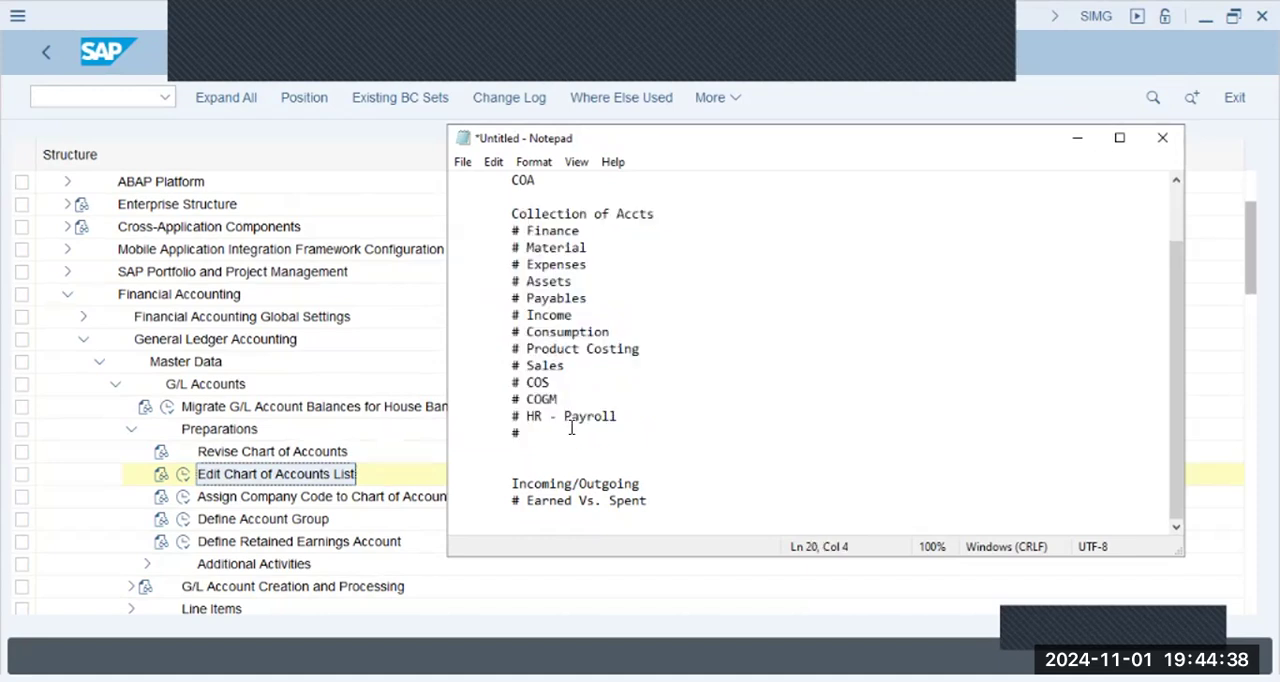
key("Return")
key("Tab")
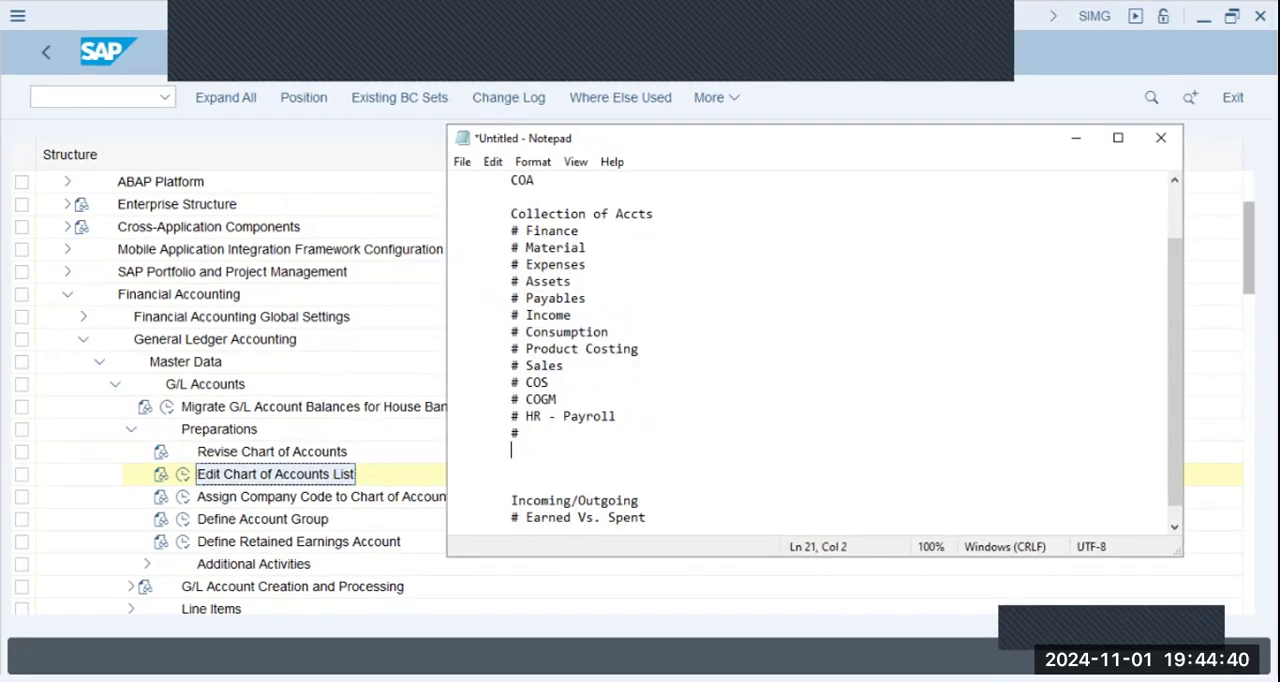
type("#")
- Examine the account entries from Material to HR - Payroll as a group separate from Finance by highlighting them
left_click(549, 429)
left_click(453, 198, "shift")
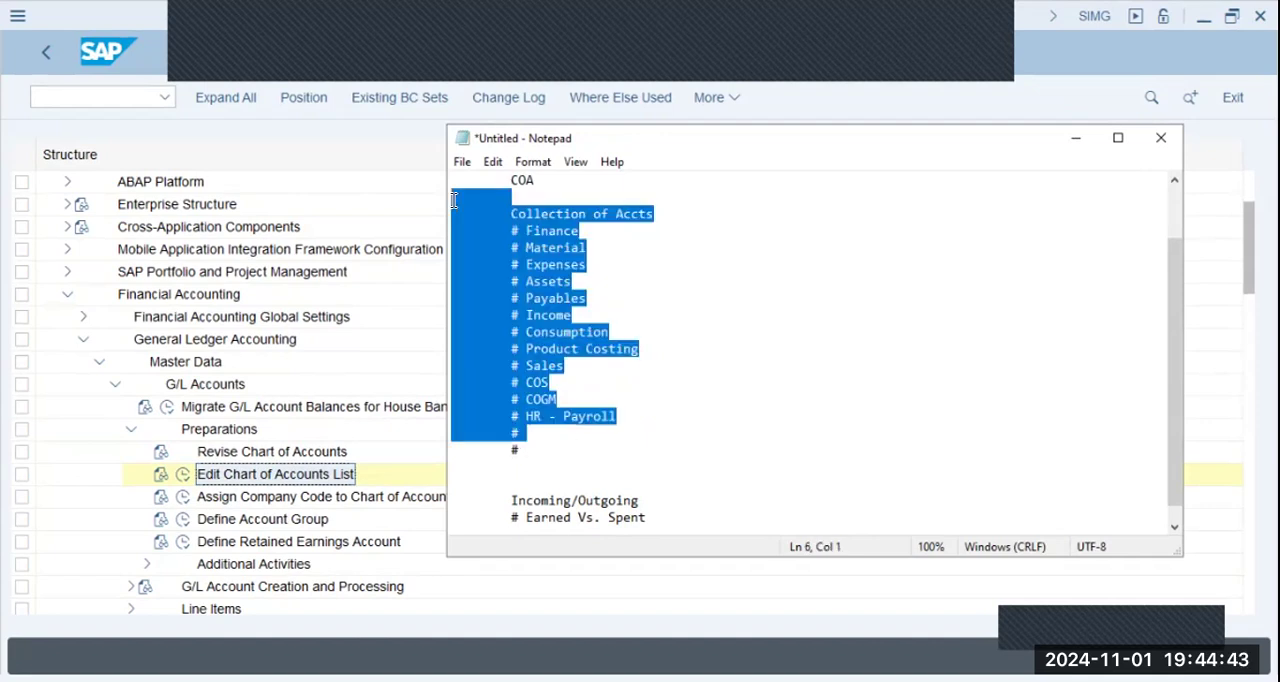
left_click(518, 315)
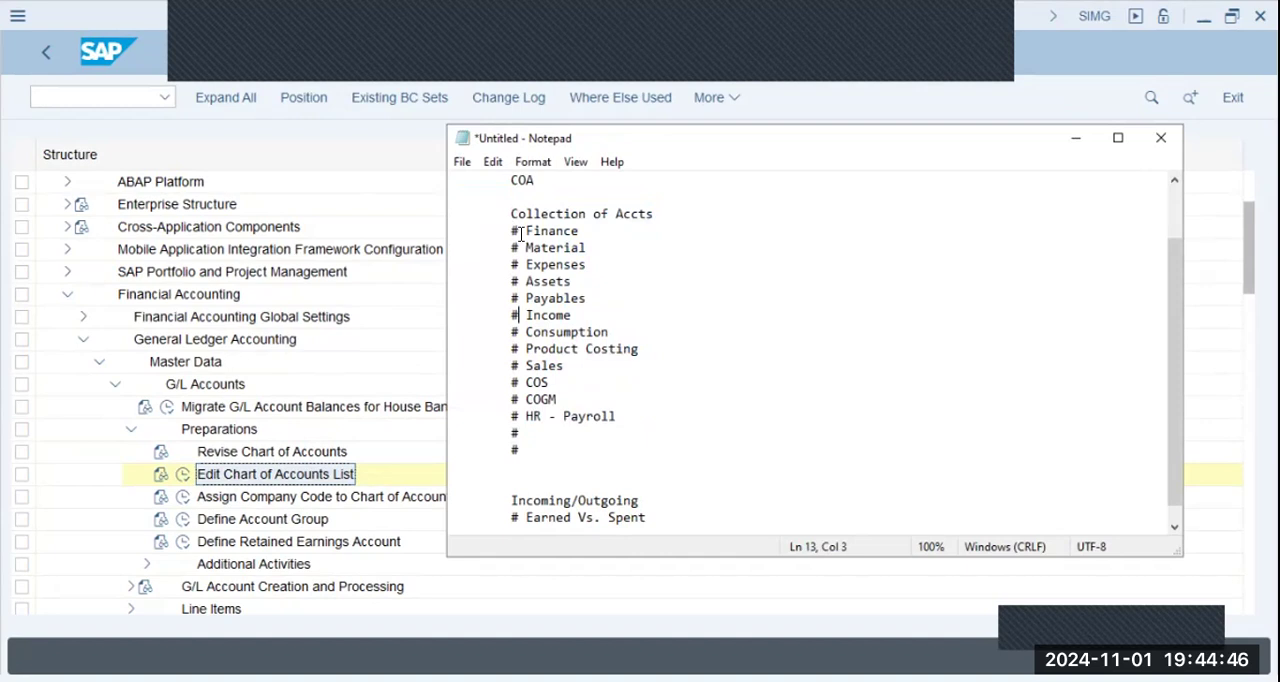
left_click_drag(506, 247, 600, 400)
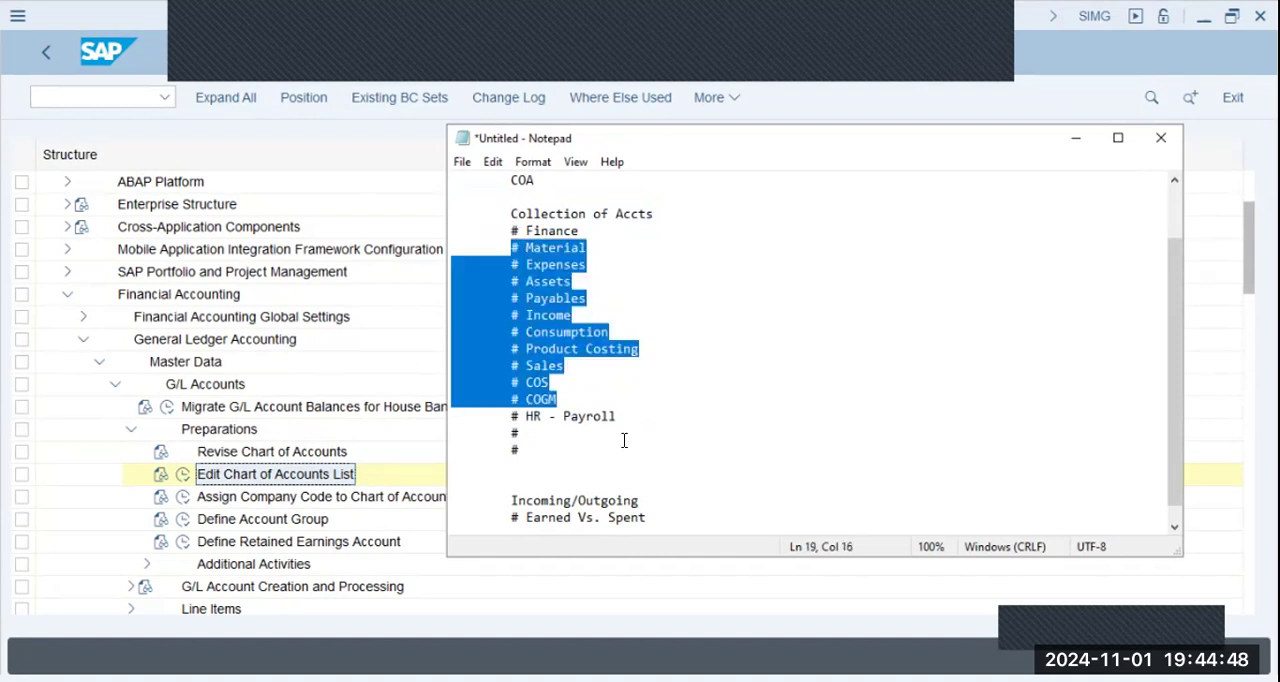
key("shift+Down")
key("shift+Down")
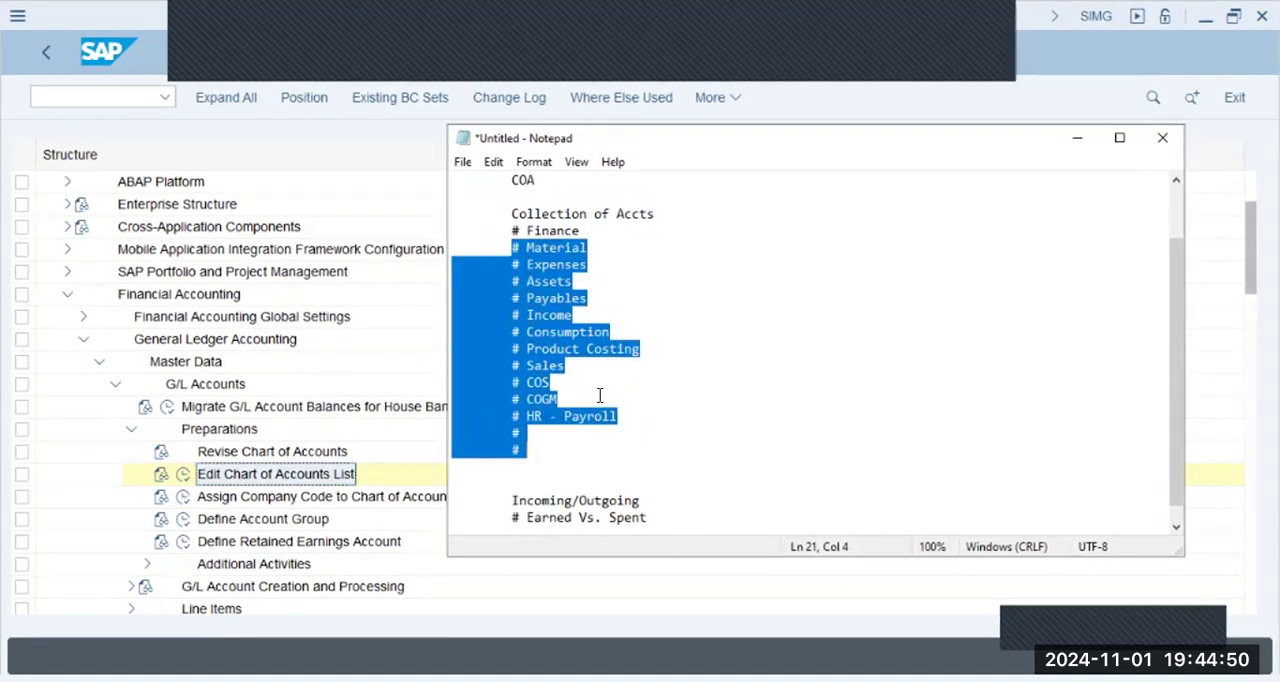
left_click(527, 430)
left_click(640, 417)
left_click(490, 262, "shift")
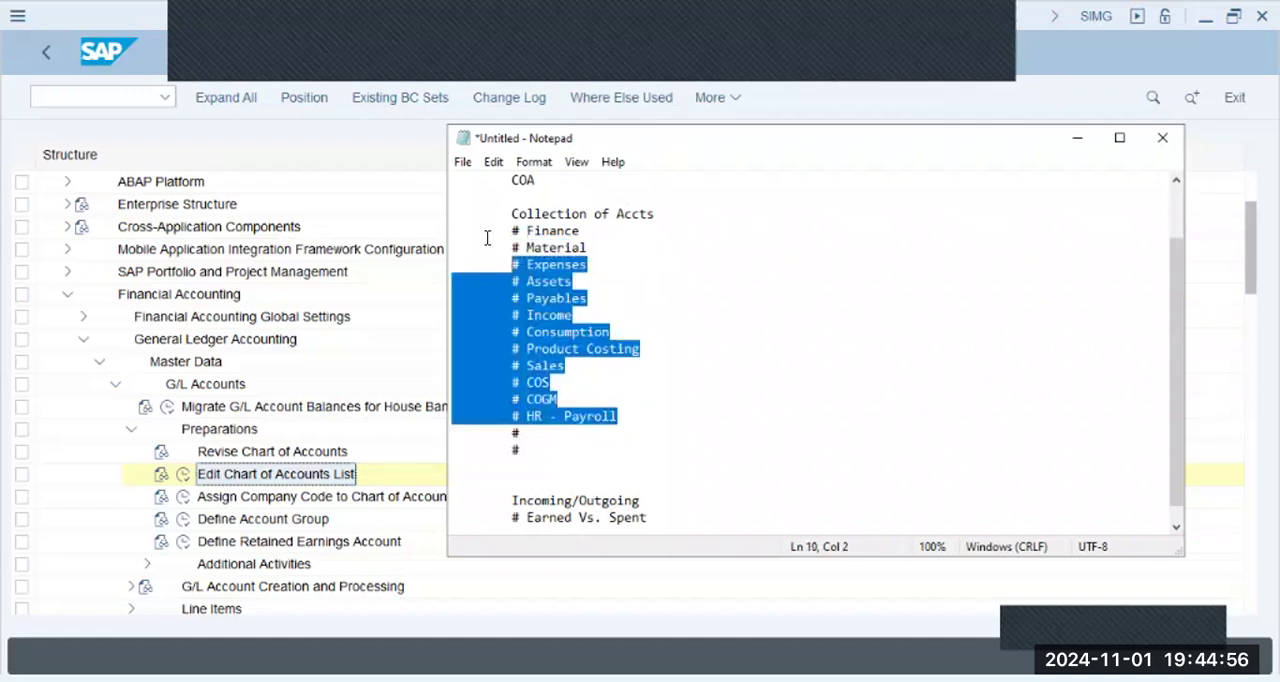
left_click_drag(617, 416, 446, 248)
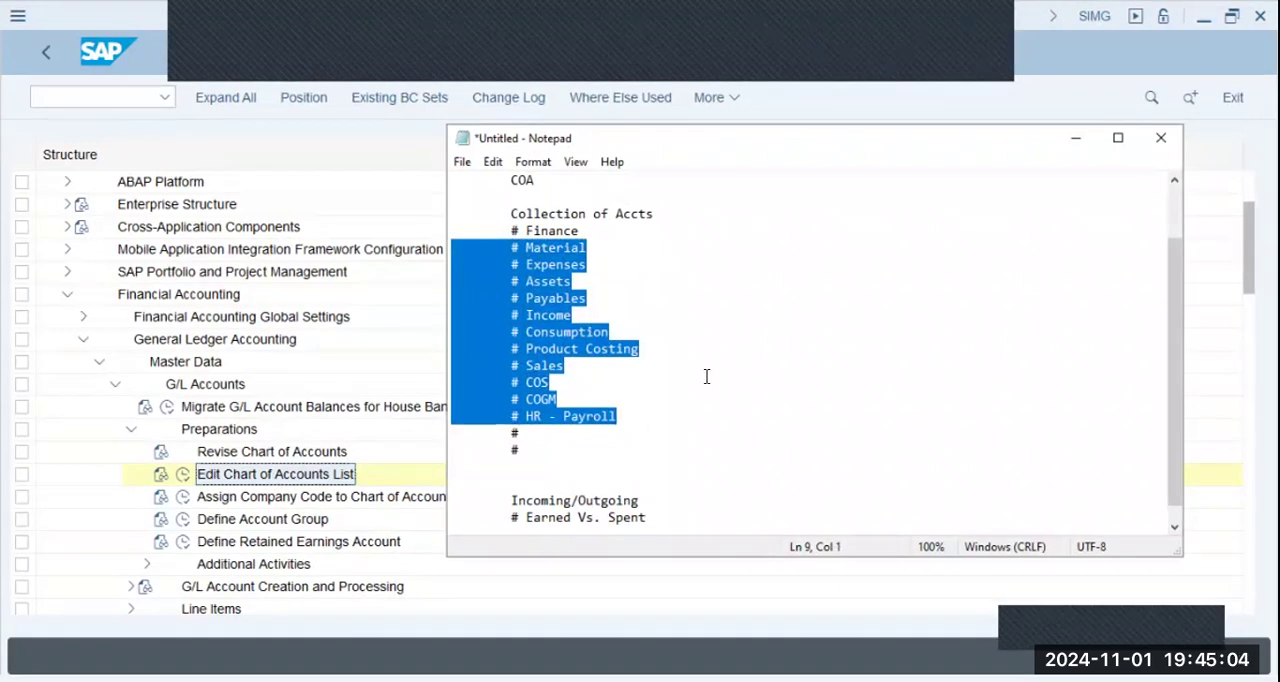
left_click(585, 232)
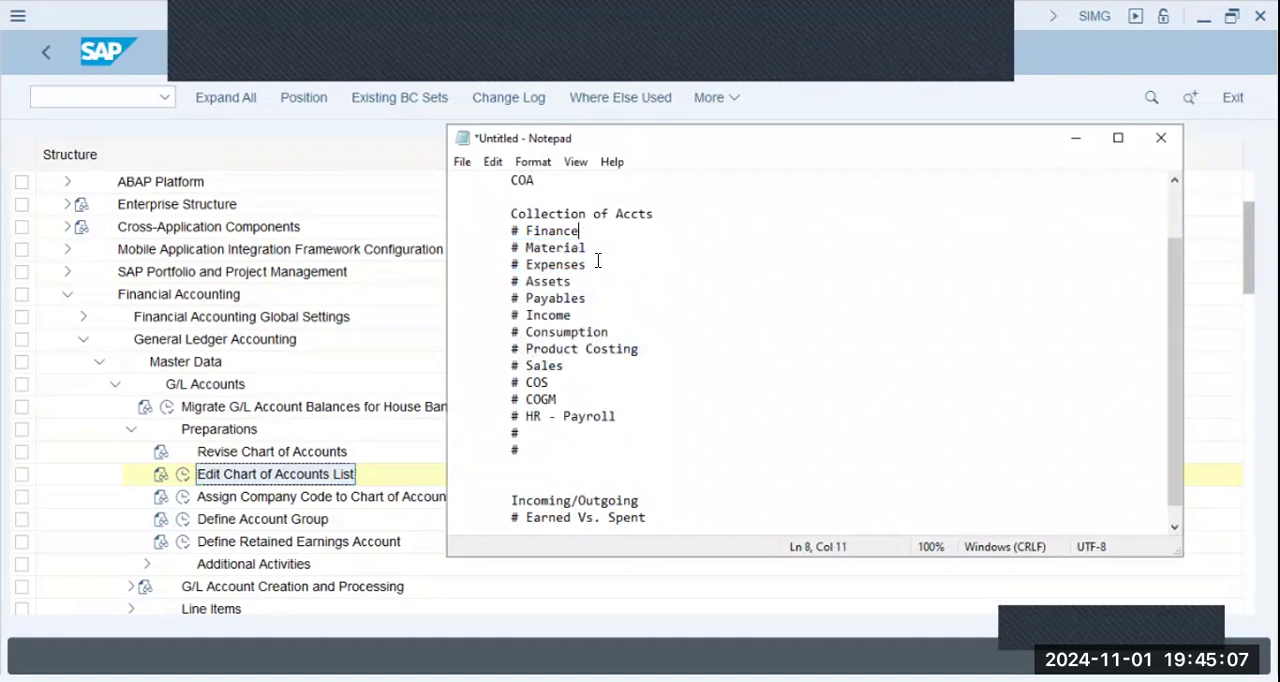
- Insert "Co.Code ---> " in front of the "# Finance" entry
left_click(503, 230)
type("Co.Code ")
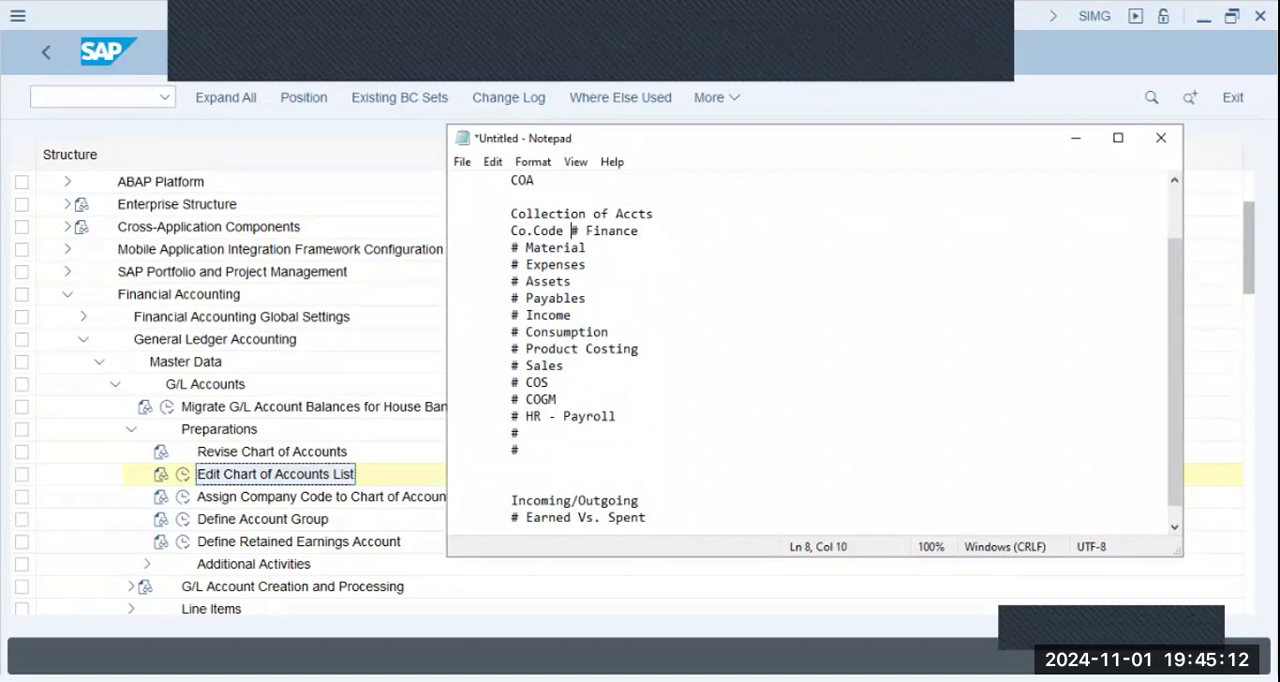
type("--->")
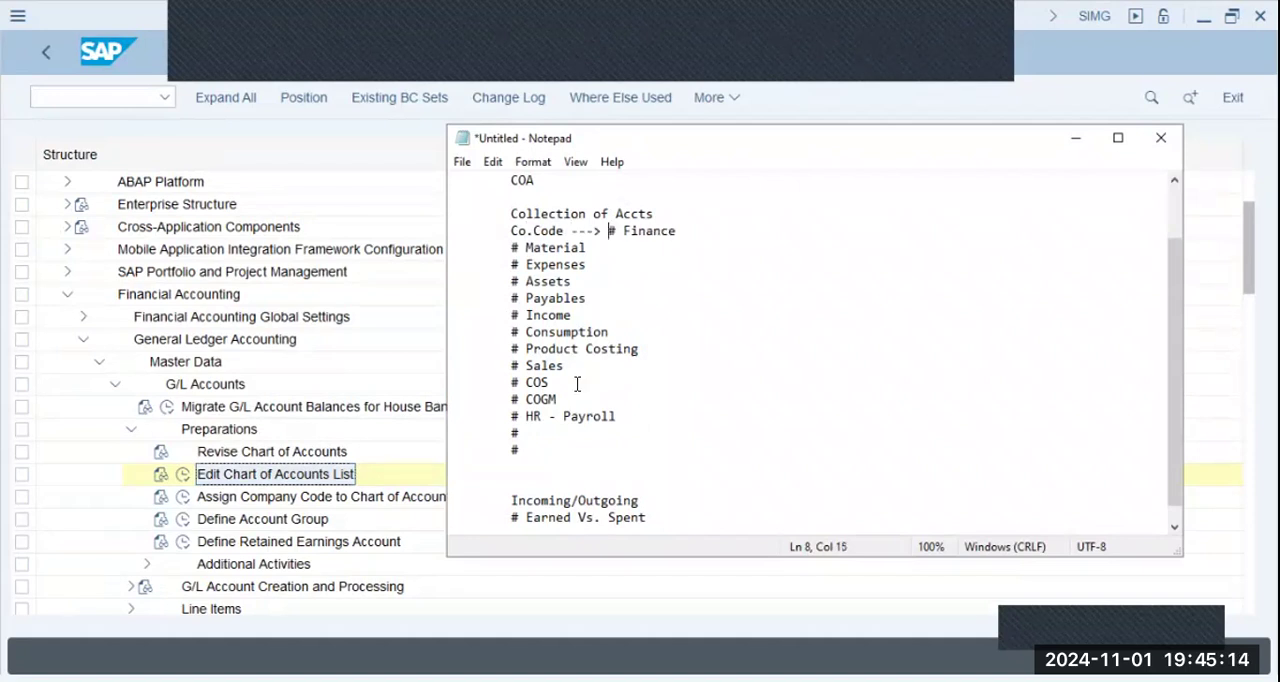
- Go through the entries below Finance and highlight everything from "# Material" to the last empty bullet
key("Down")
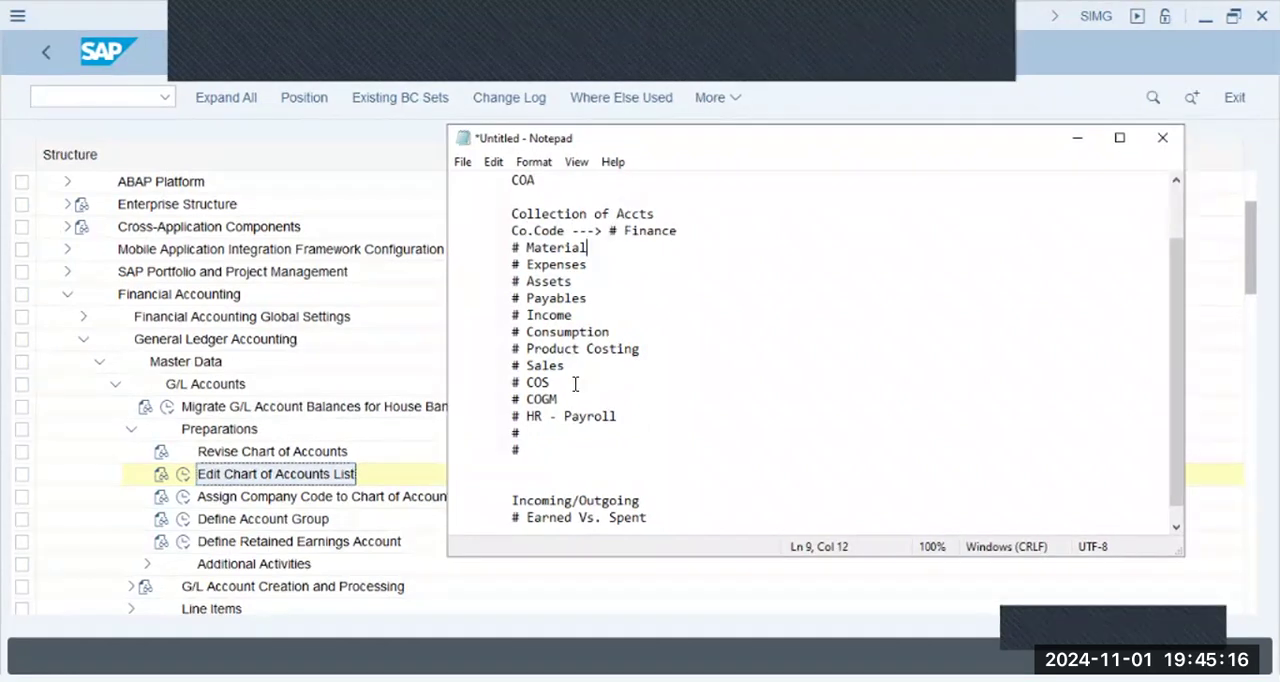
key("Down")
key("Down")
key("Down")
key("Down")
key("Down")
key("Down")
key("Down")
key("Down")
key("Down")
key("Down")
key("Down")
key("Left")
key("Left")
key("Down")
key("Down")
key("Left")
key("Left")
left_click_drag(466, 249, 636, 450)
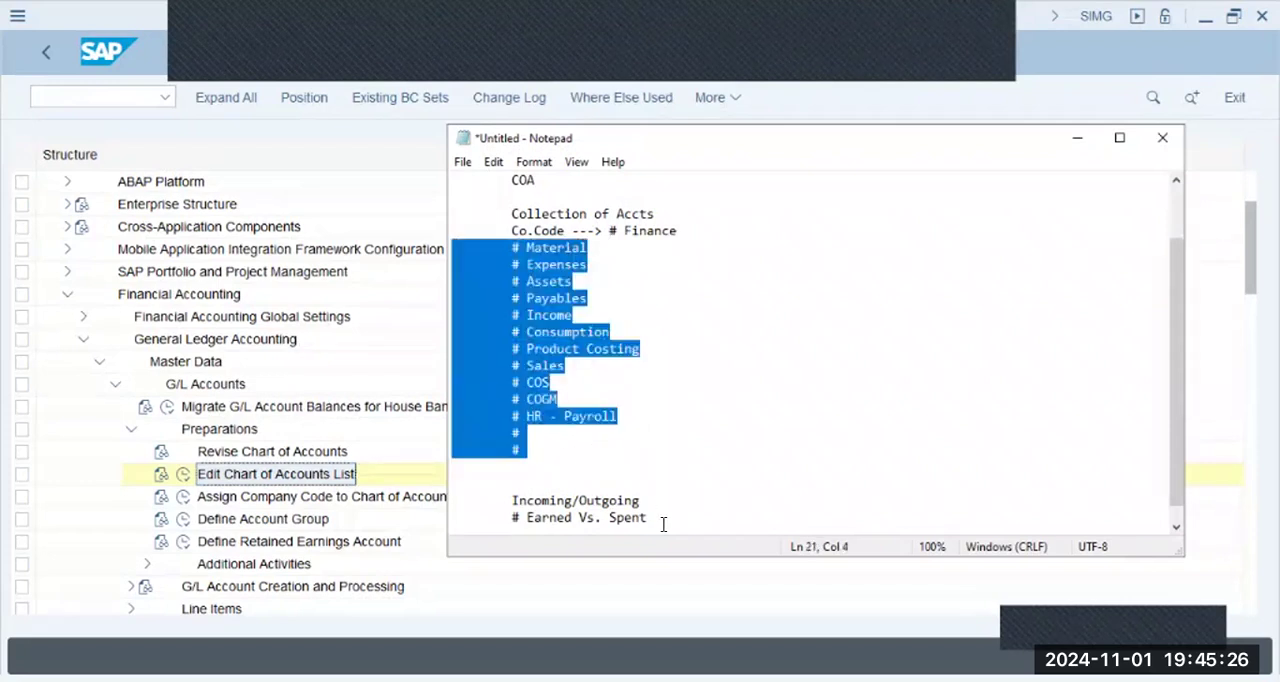
scroll(331, 455, "down", 1)
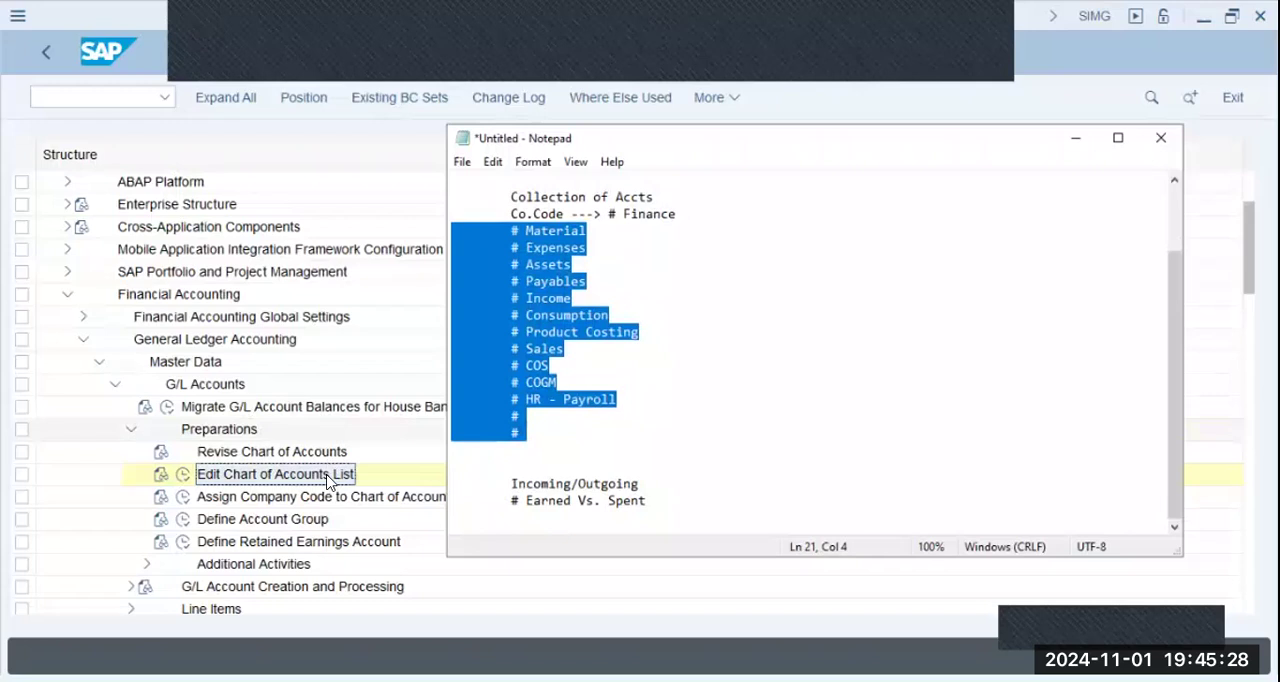
- Open the assignment of company codes to charts of accounts and go to the entry for company code BBPG
left_click(331, 482)
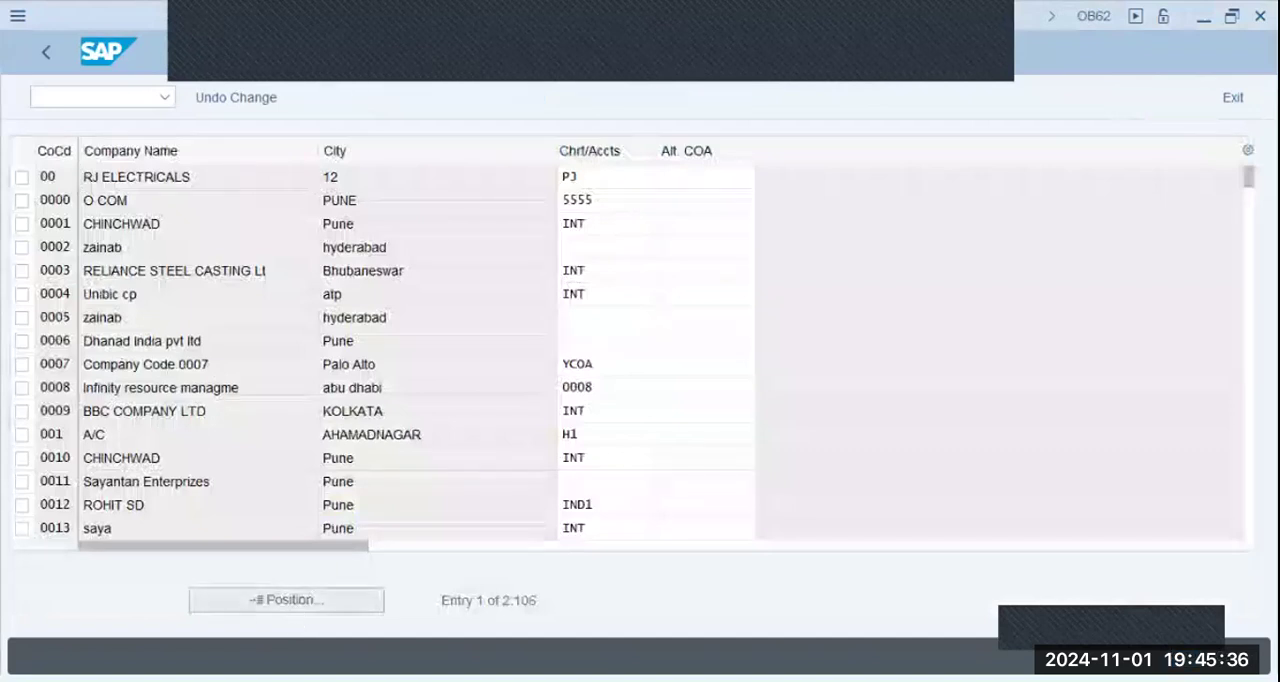
left_click(286, 599)
type("bbpg")
key("Return")
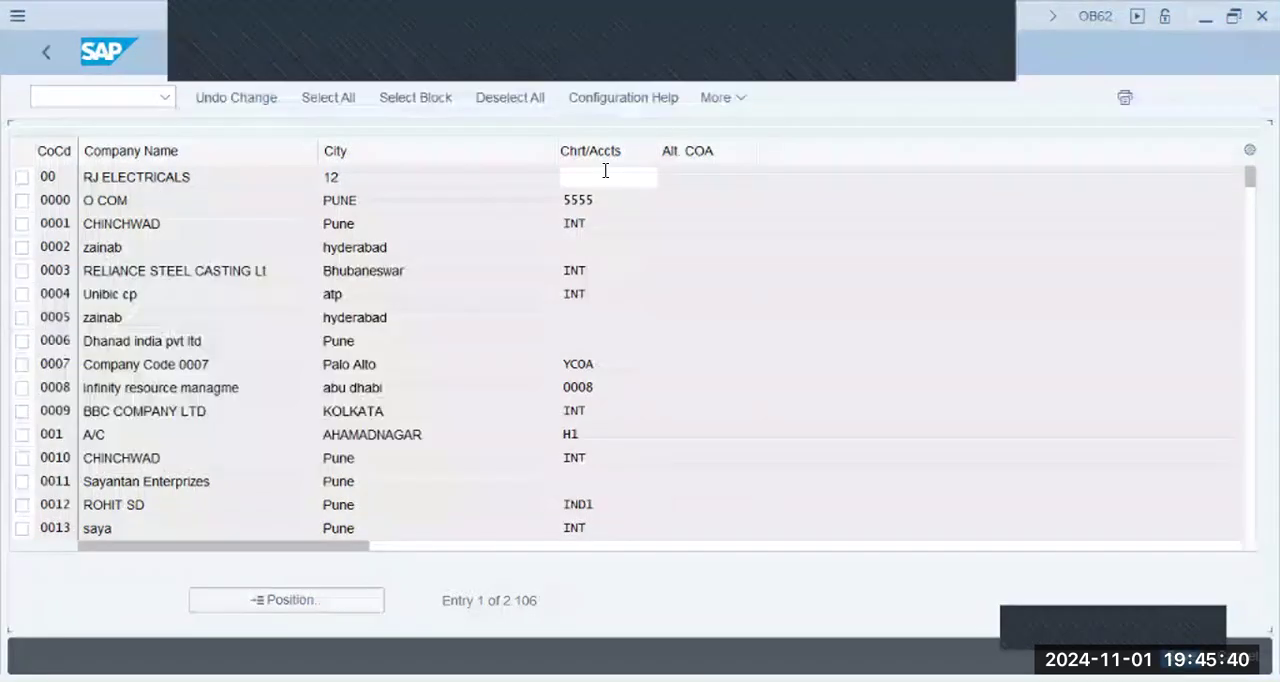
type("bbpg")
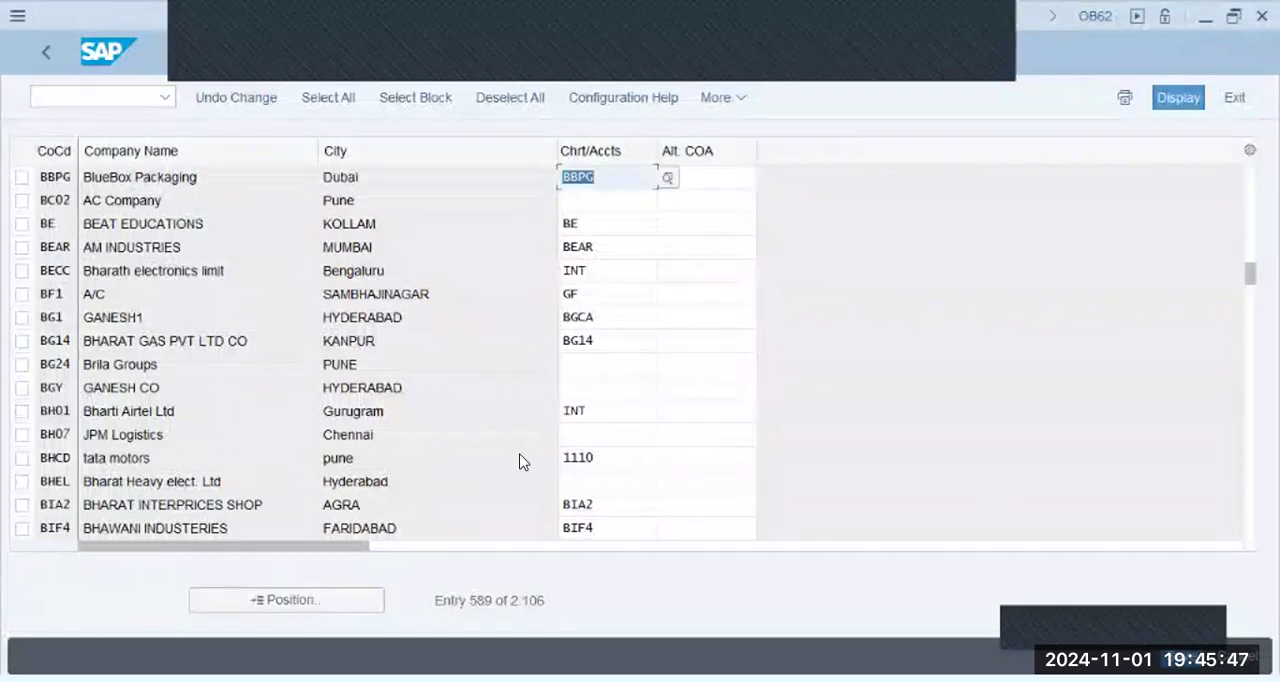
- Assign chart of accounts BBPG to the BlueBox Packaging company code, save, and open the account group definition
key("ctrl+s")
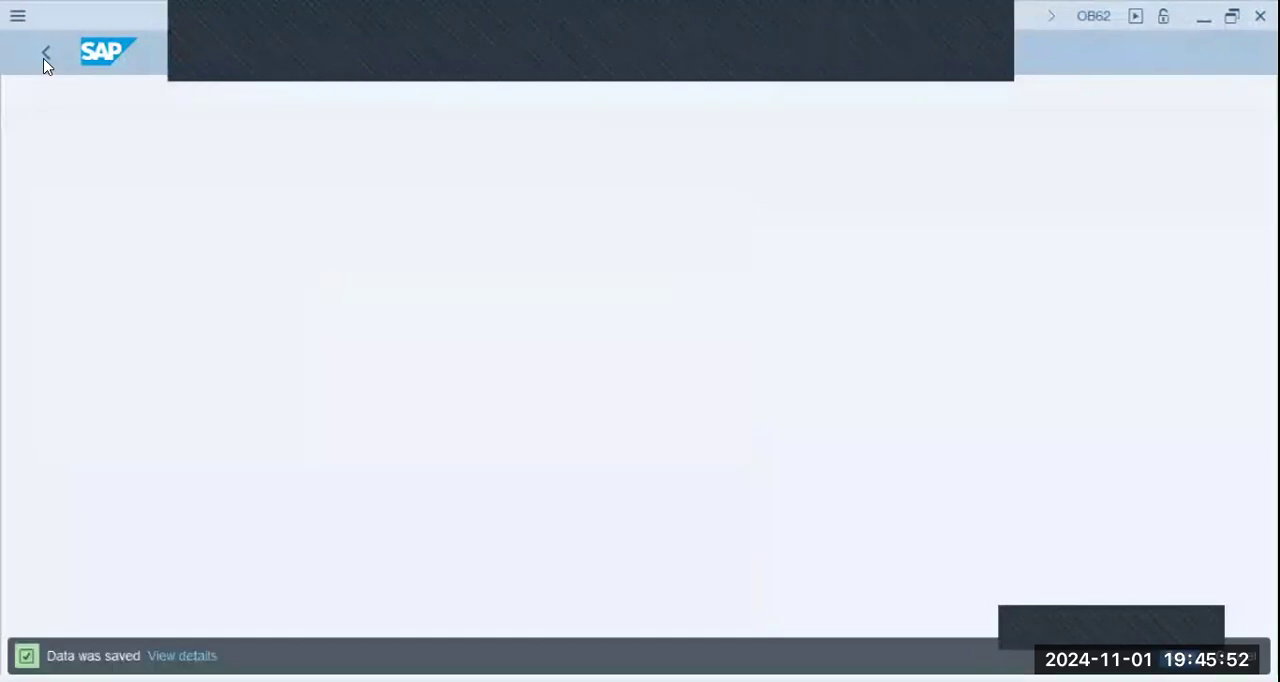
left_click(44, 59)
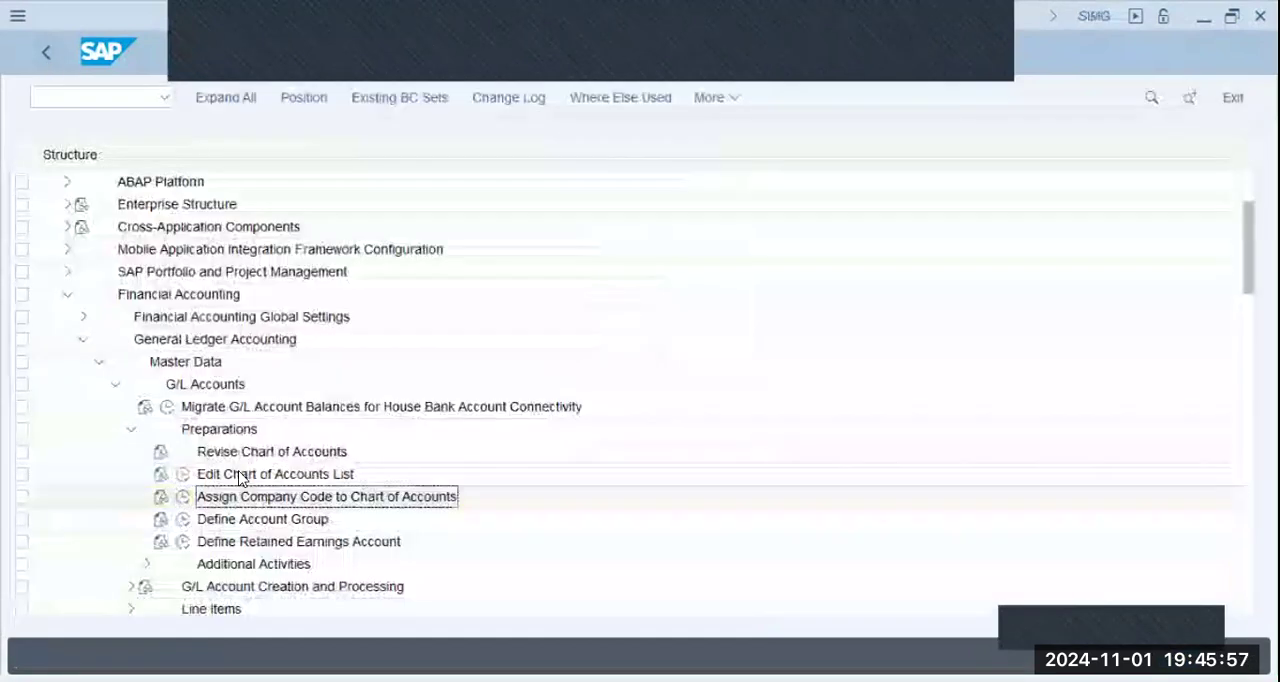
double_click(253, 520)
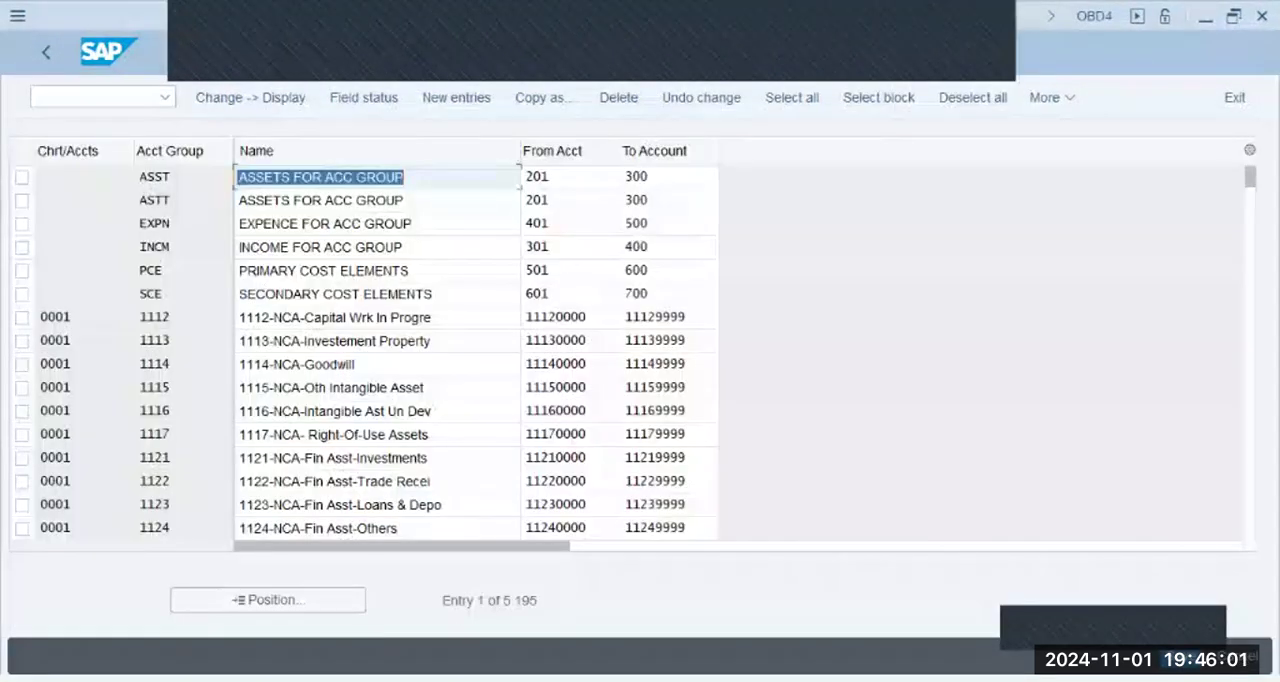
- Switch to Notepad and add an indented dashed separator line below "# Earned Vs. Spent"
key("alt+Tab")
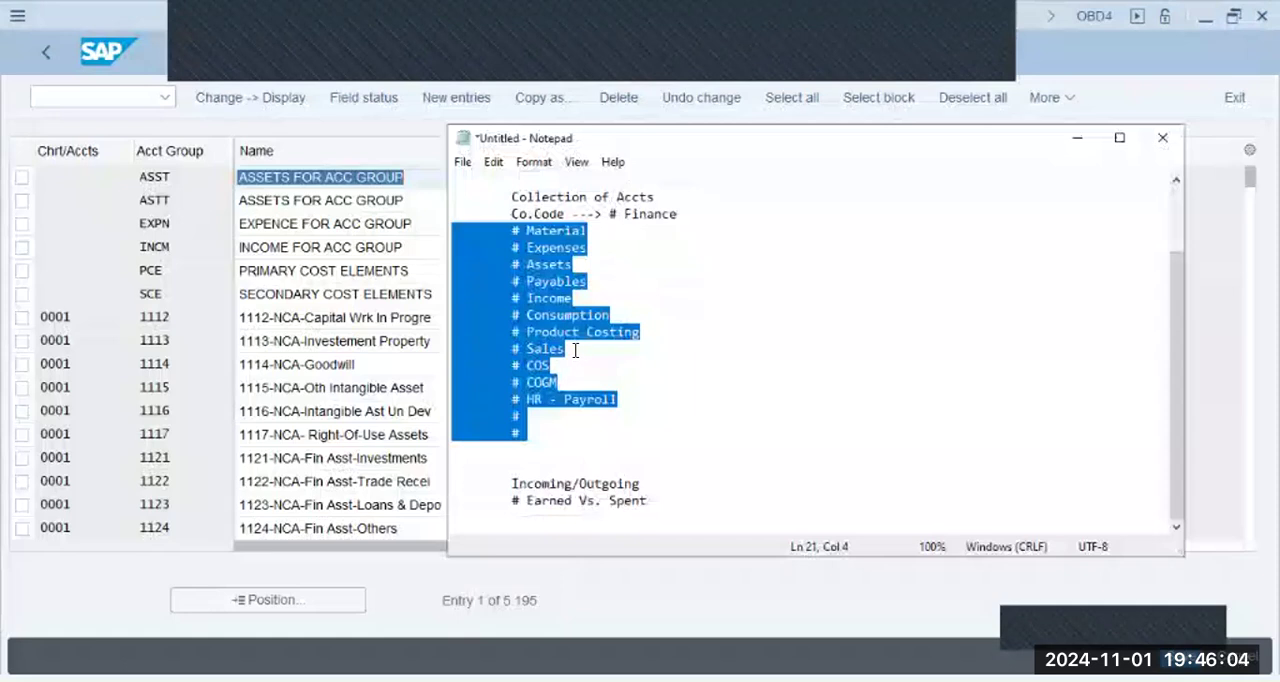
left_click(577, 348)
key("Down")
key("Down")
key("Down")
key("Down")
key("Down")
key("Down")
key("Down")
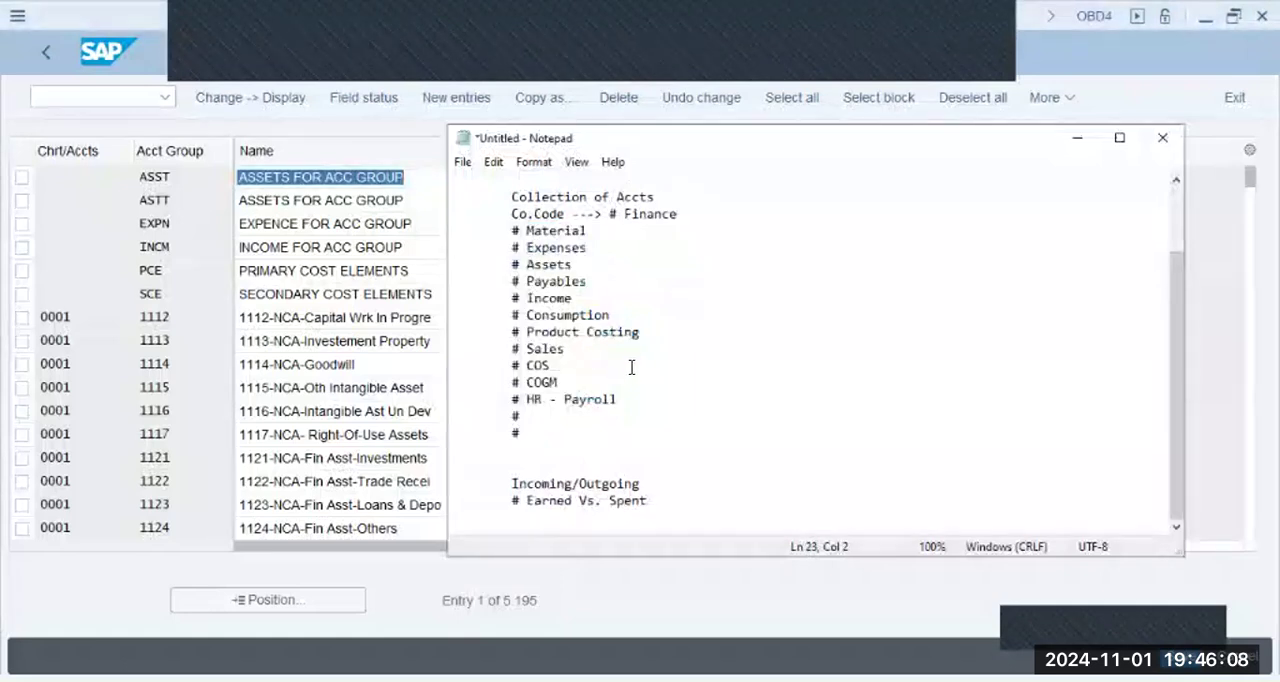
type("----------------")
key("Return")
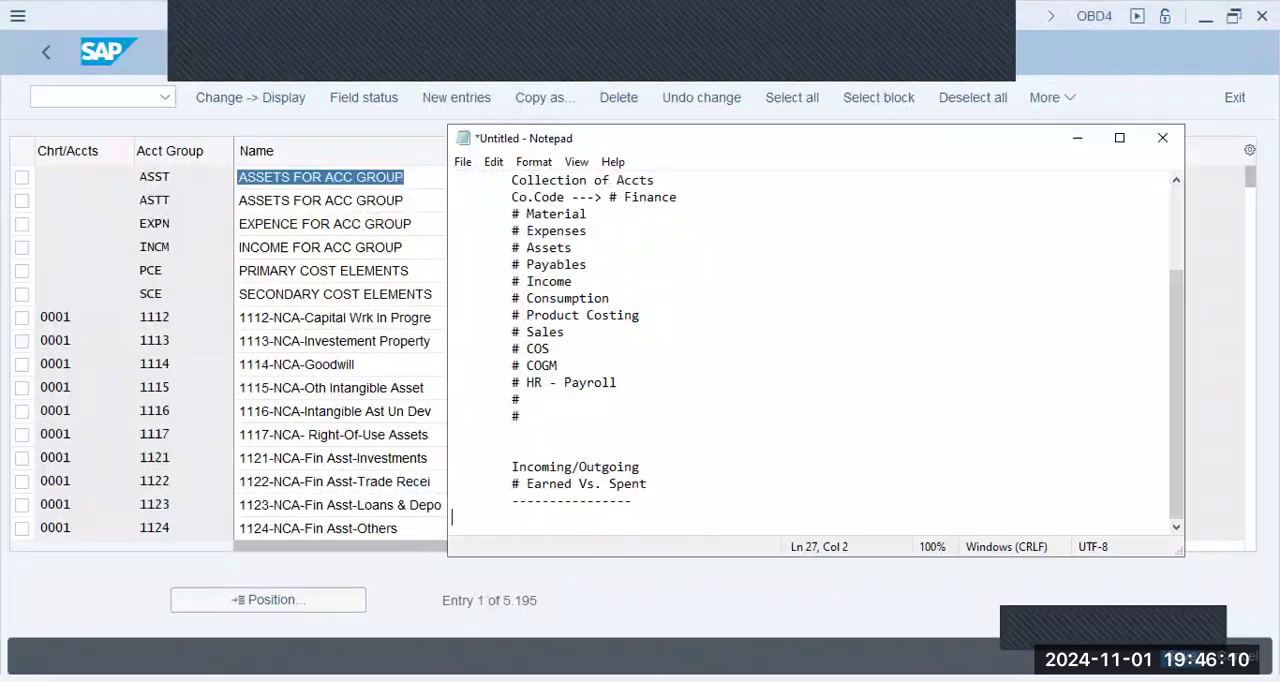
- Add an indented "SD/MM" heading below the dashed line, leaving two blank lines in between
key("Return")
key("Return")
key("Tab")
type("SD/MM")
key("Return")
key("Tab")
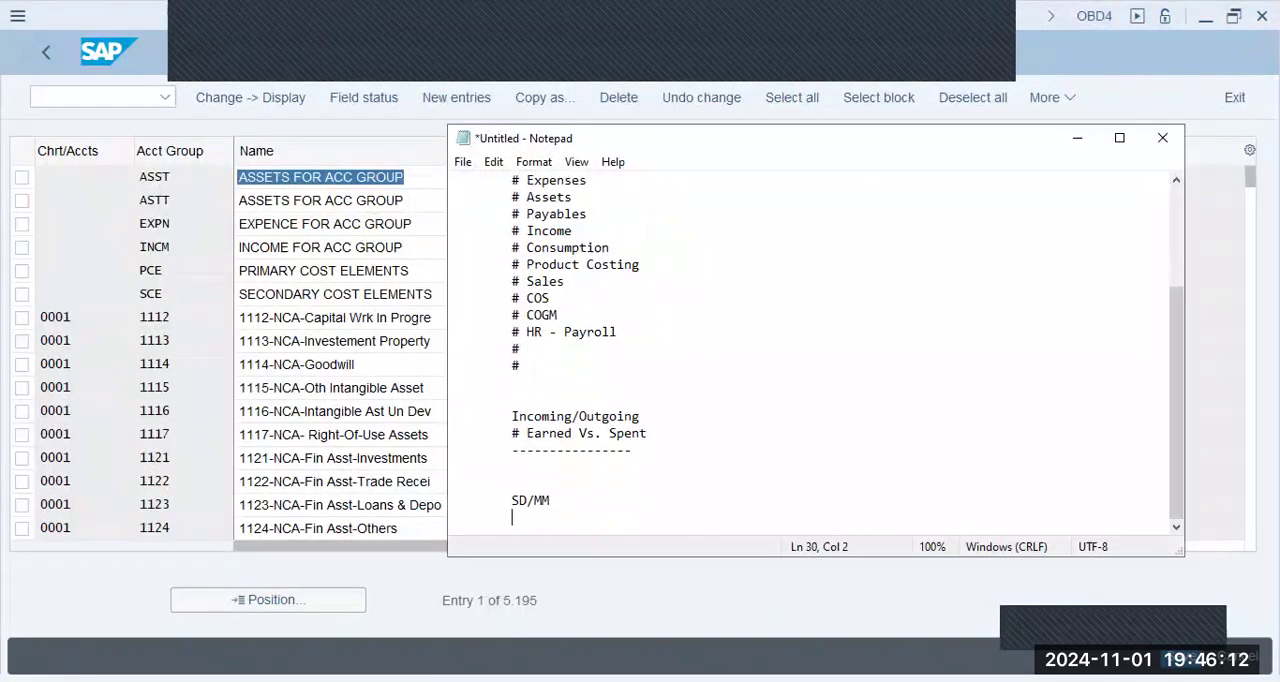
- Write the bullet "# Material Accts - ROH, HALB, FERT - RM, SFG, FG" under the SD/MM heading
type("# Material Accts - ROH, H")
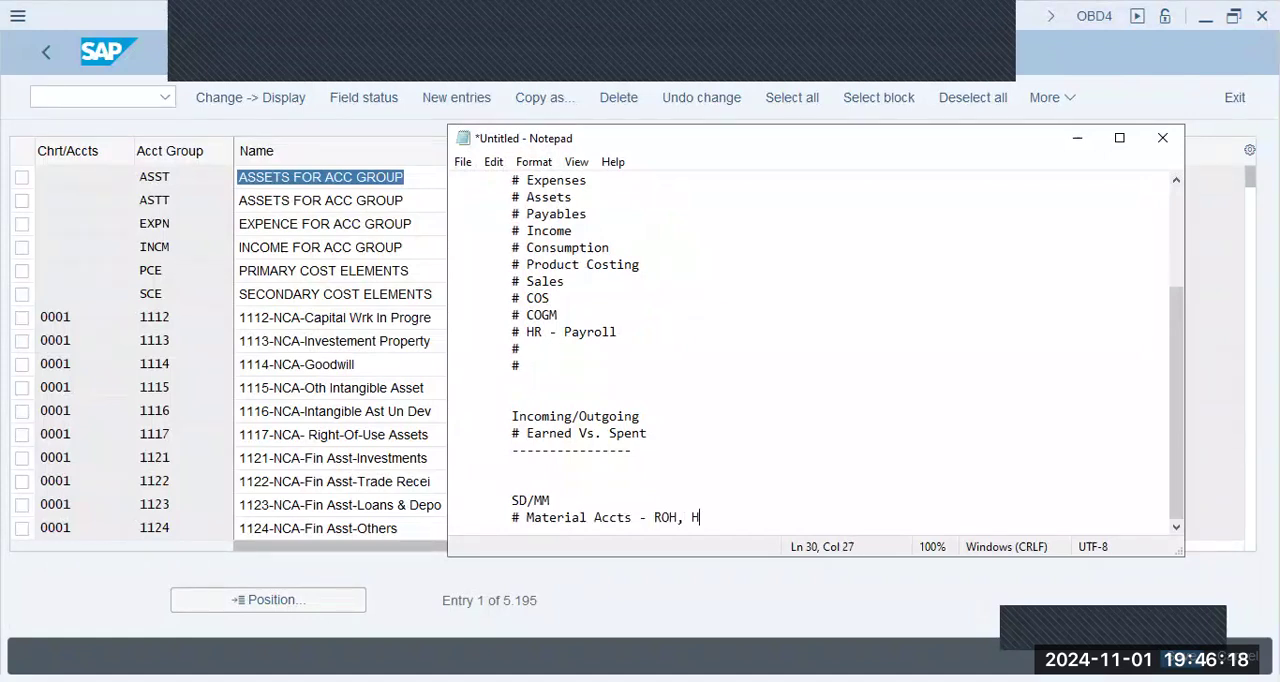
type("ALB, FERT - Rm, SFG, ")
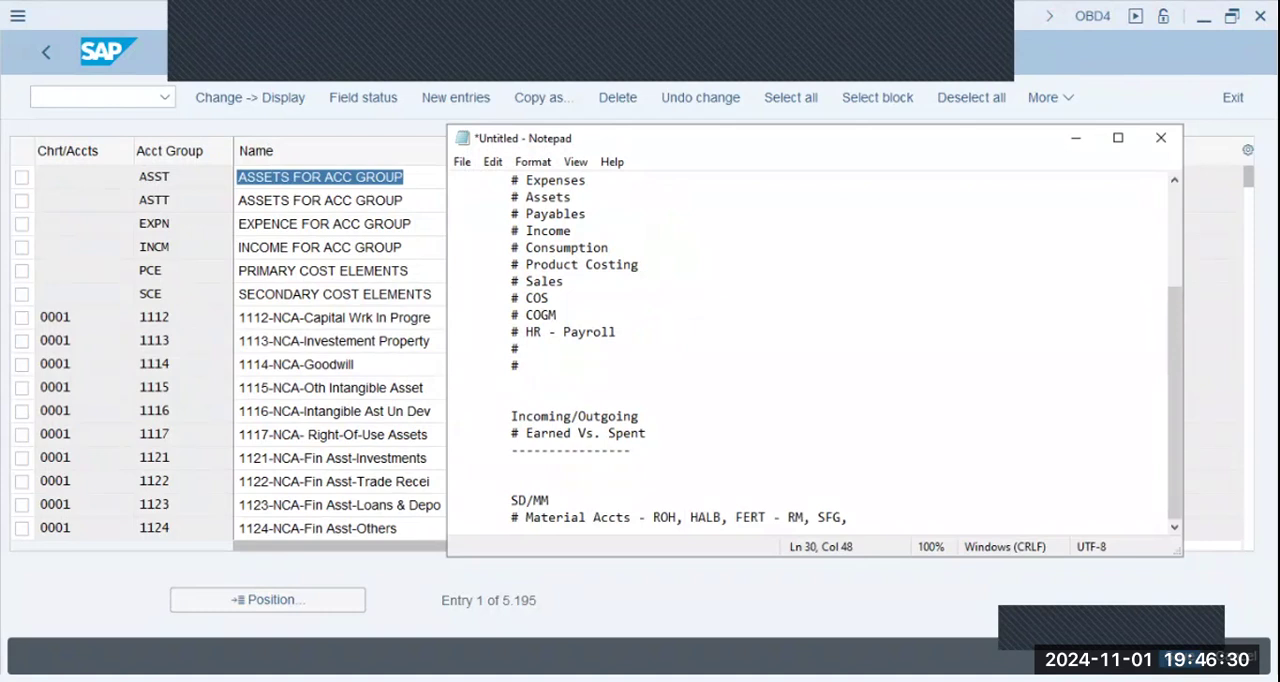
type("FG")
key("Return")
- Add the bullets "# Matl Cons Acct" and "# GR/IR Accts" below the material accounts entry
type("# ")
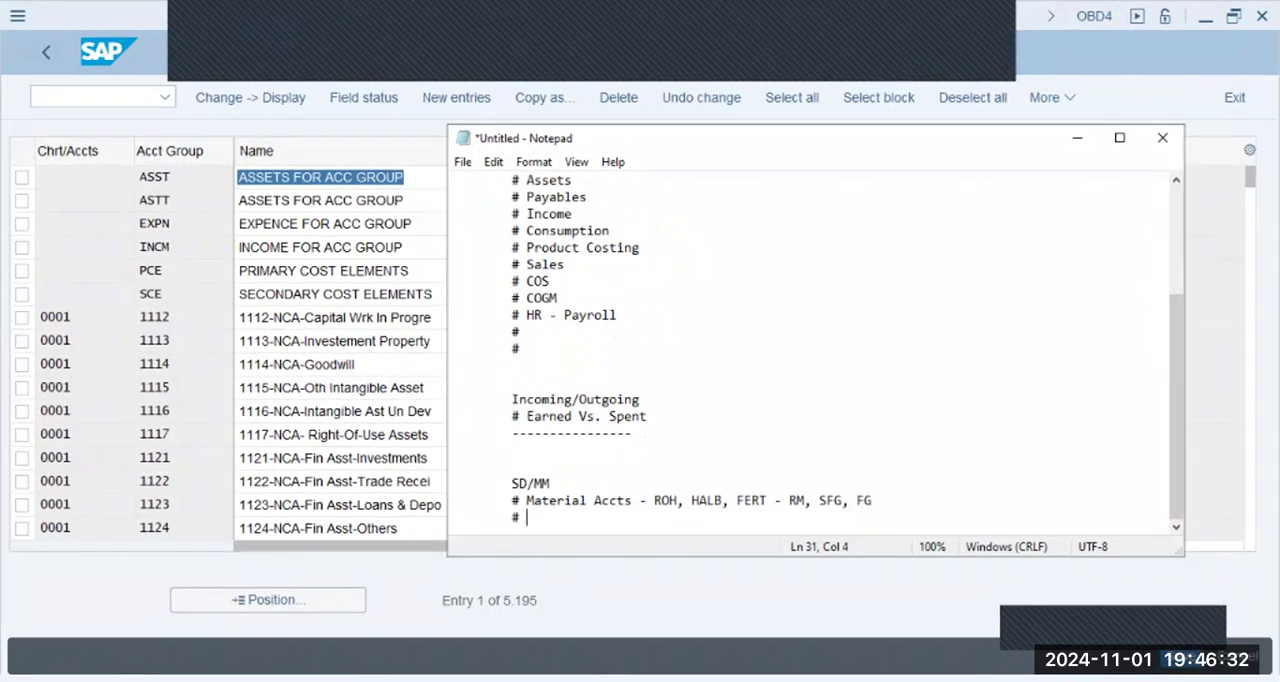
type("Matl Consp")
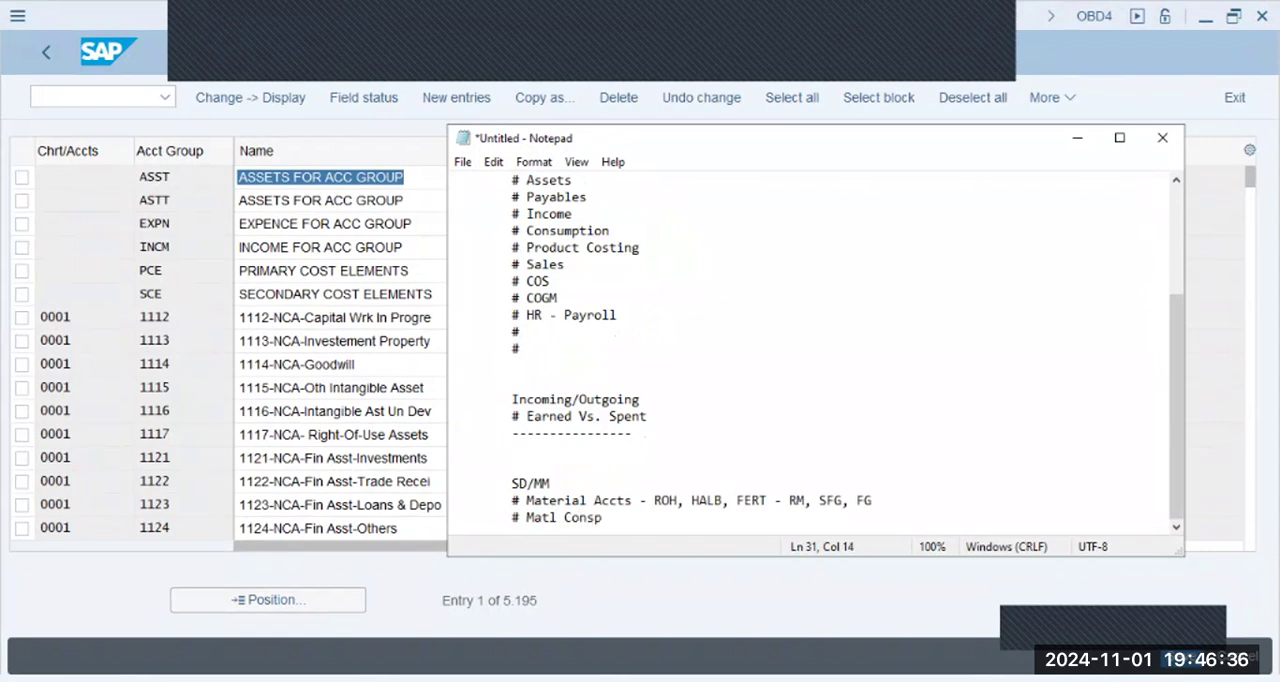
key("BackSpace")
type("Acct")
key("Return")
type("# GR/")
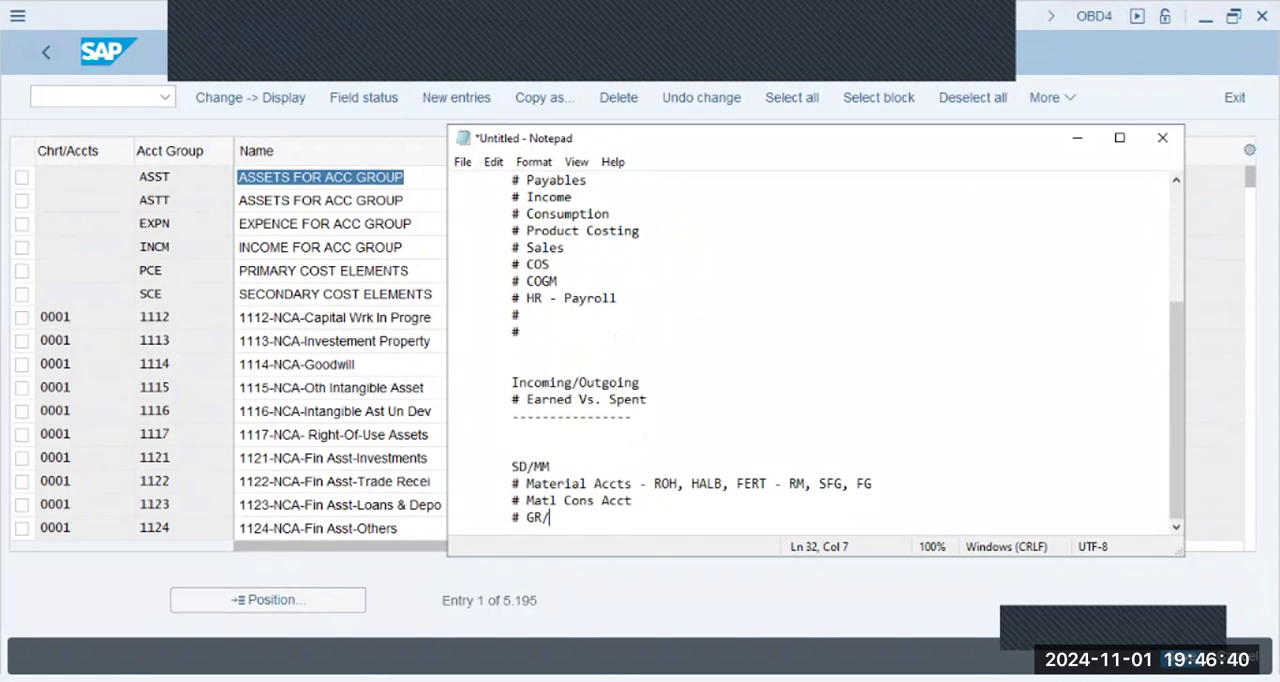
type("IR Accts")
key("Return")
- Add the bullet "# Matl Exp Accts" below the GR/IR entry
type("#")
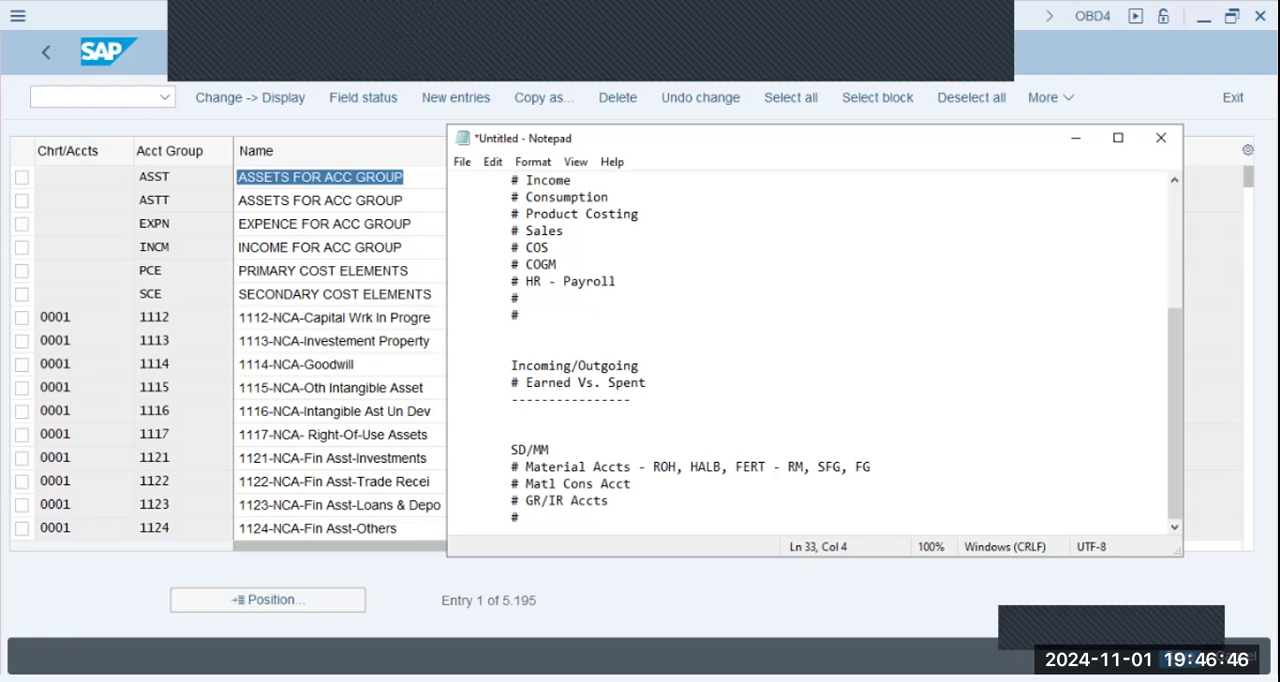
type("Mater")
key("BackSpace")
key("BackSpace")
type("l Exp Accts")
key("Return")
- Add the bullet "# Scrapping Matl" at the end of the SD/MM list
key("Tab")
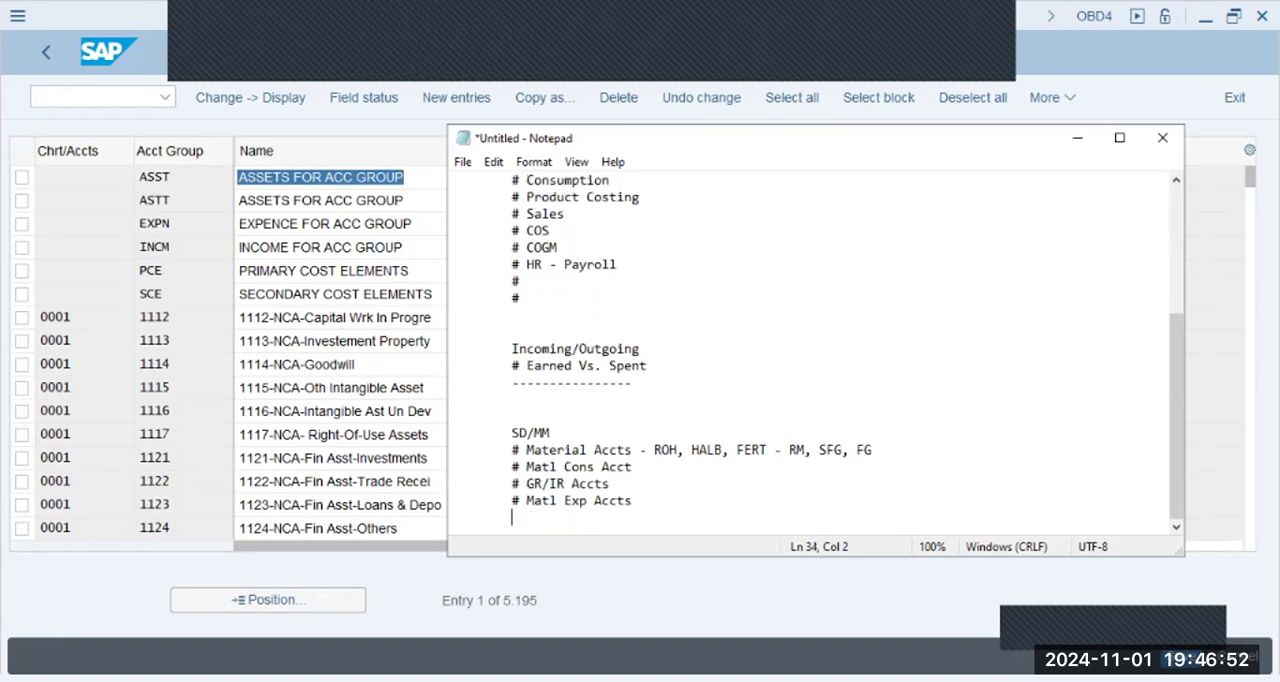
type("#")
key("Up")
key("Down")
type("Scrappi")
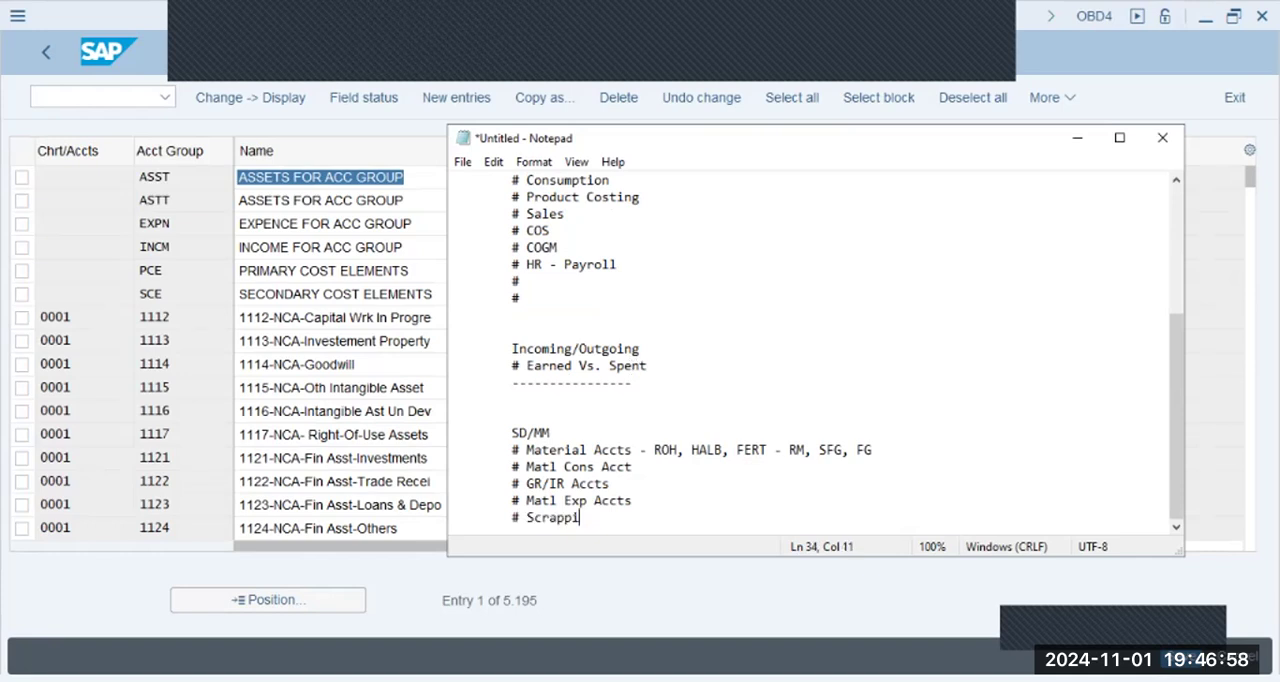
type("ng Matl")
key("Return")
- Add the bullet "# Reusable/Non-Reusable Matl Acct" below the scrapping entry
type("#")
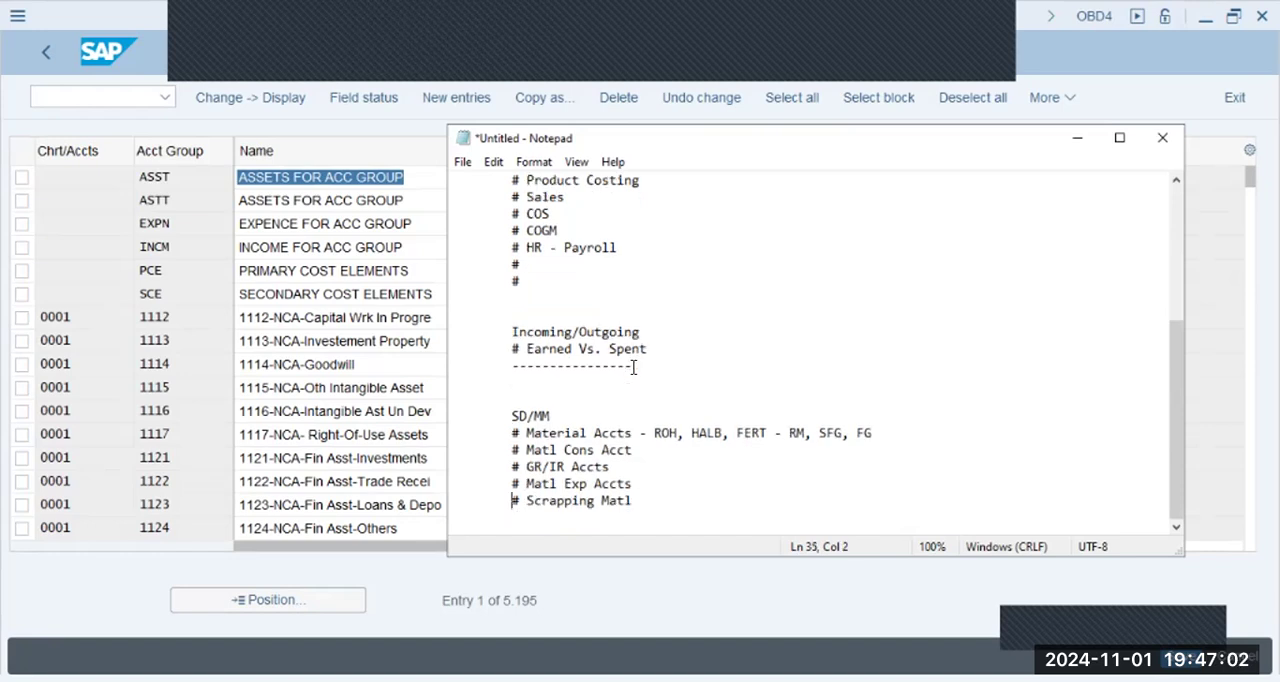
key("Up")
key("Down")
type("Reusa")
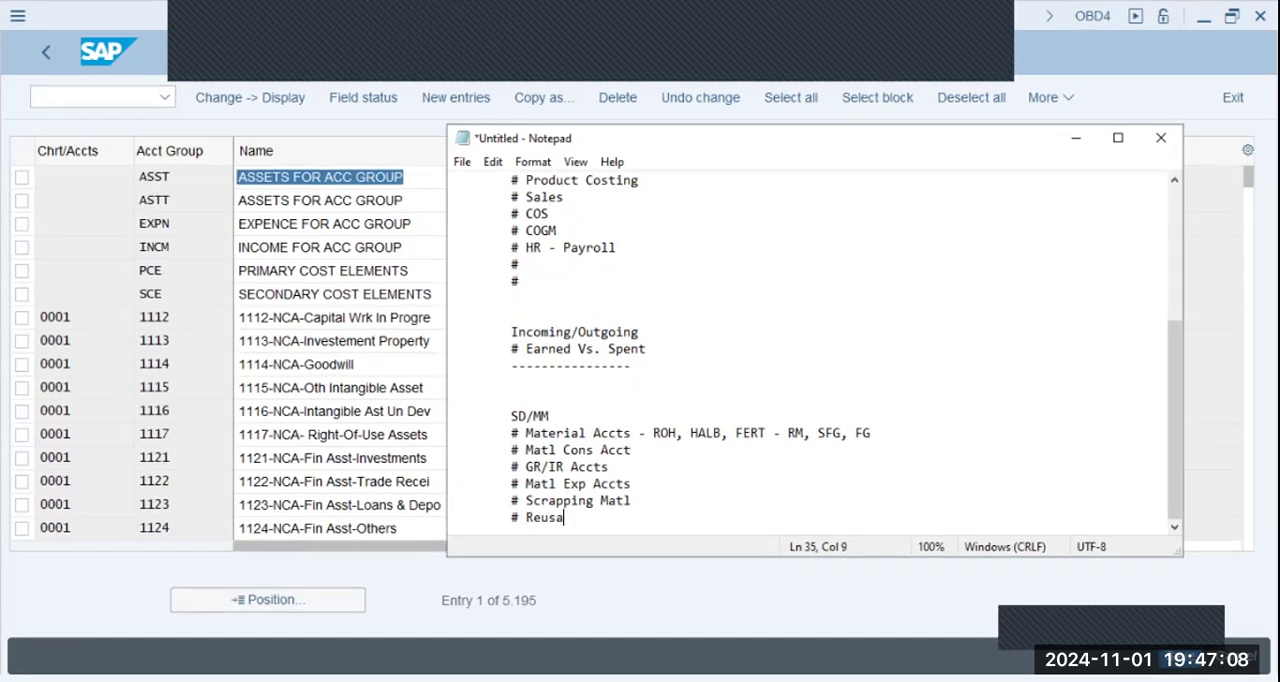
type("ble/Non-Reusa")
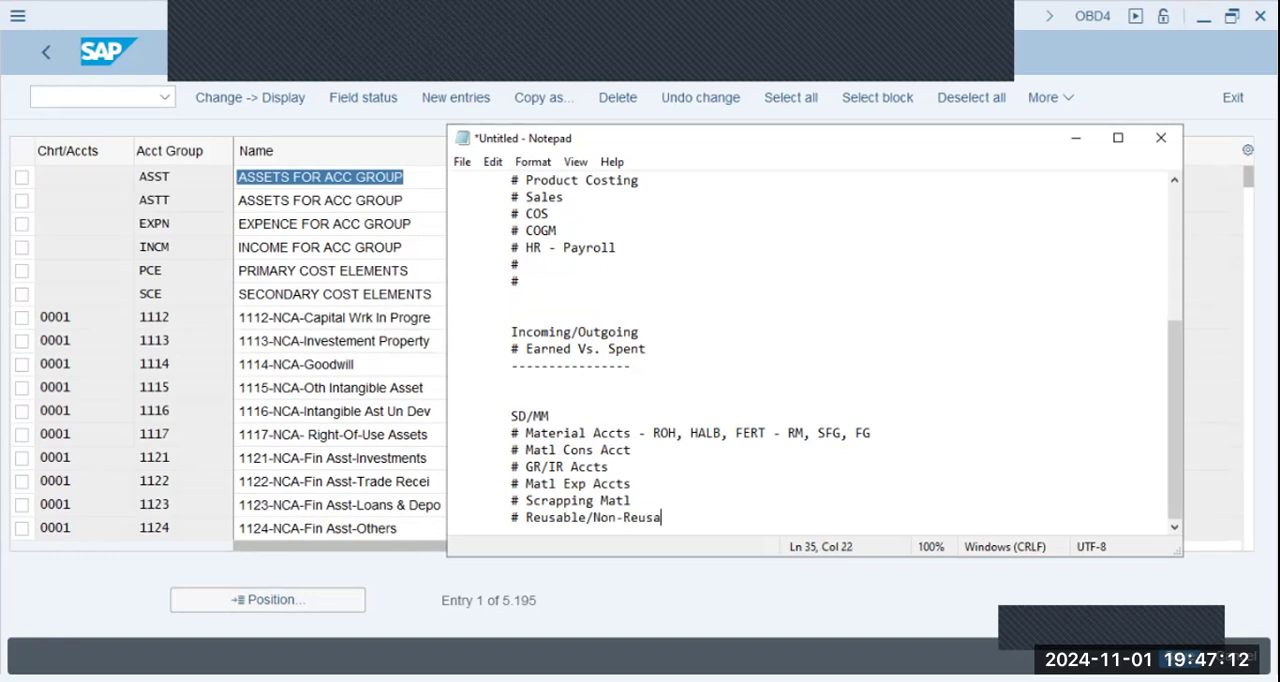
type("ble")
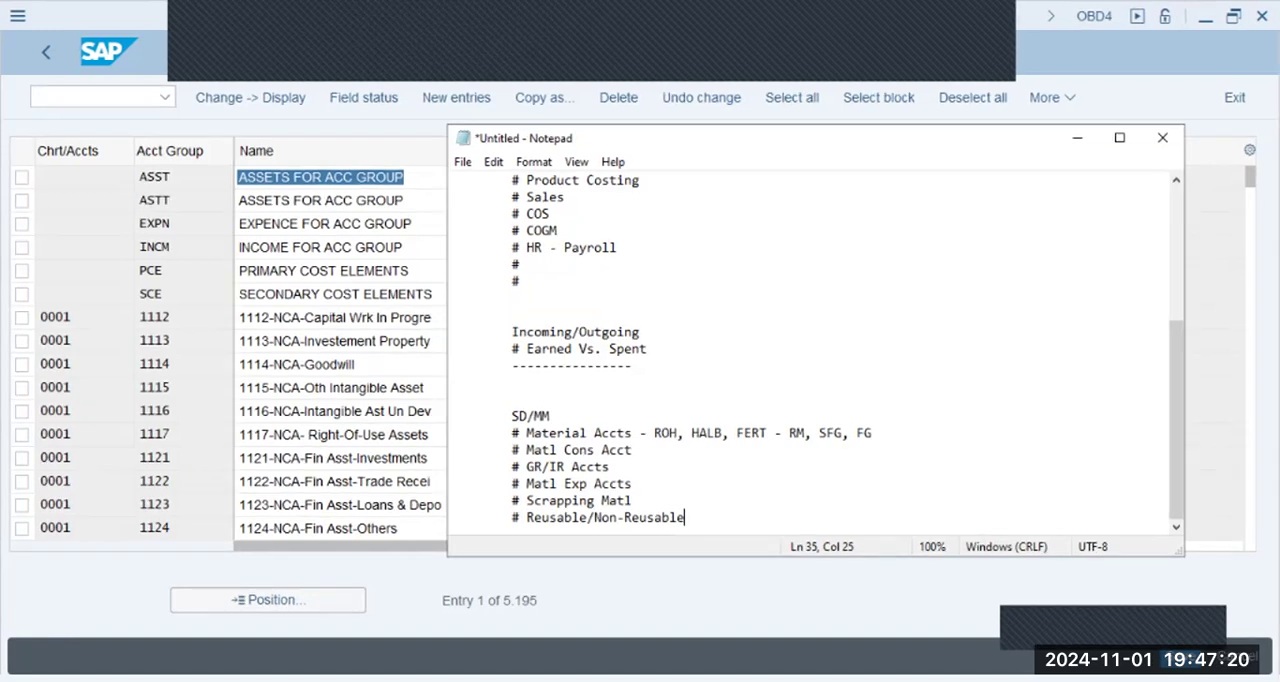
type("m")
type("atl Ac")
type("t")
key("Return")
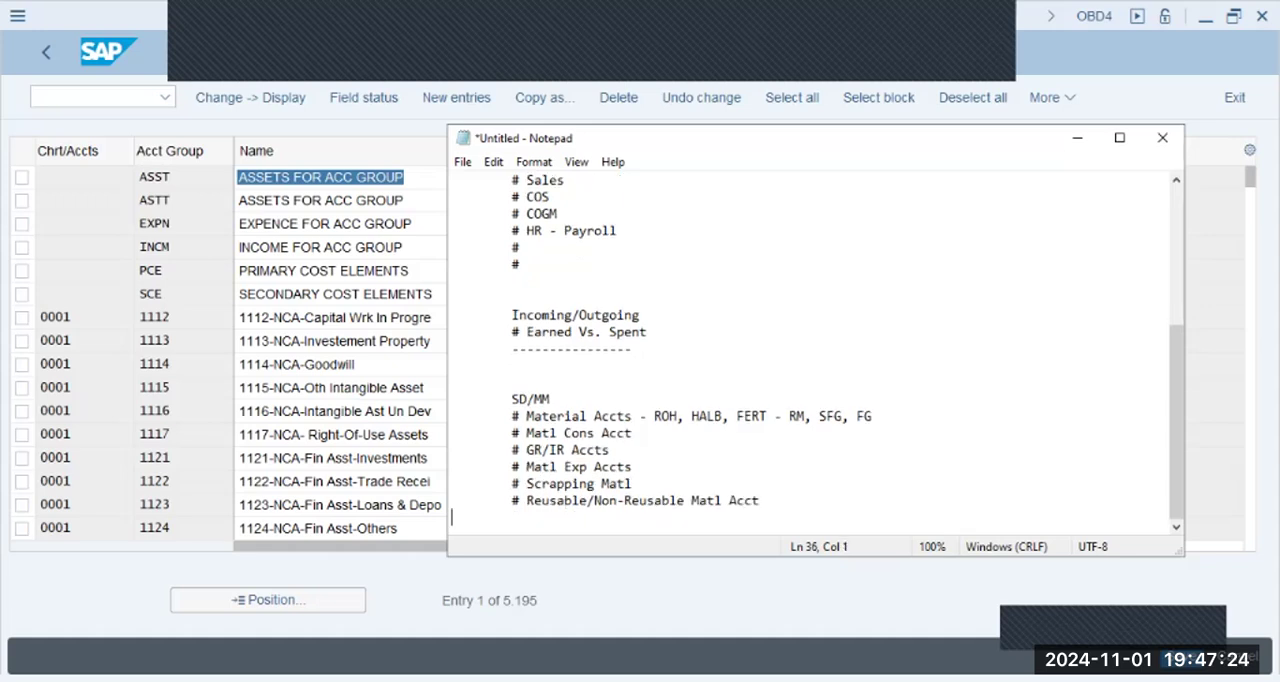
- Add an empty "#" bullet followed by the entry "# Sales Accounts -" to the SD/MM list
key("Tab")
type("#")
key("Return")
key("Tab")
type("# Sales Ac")
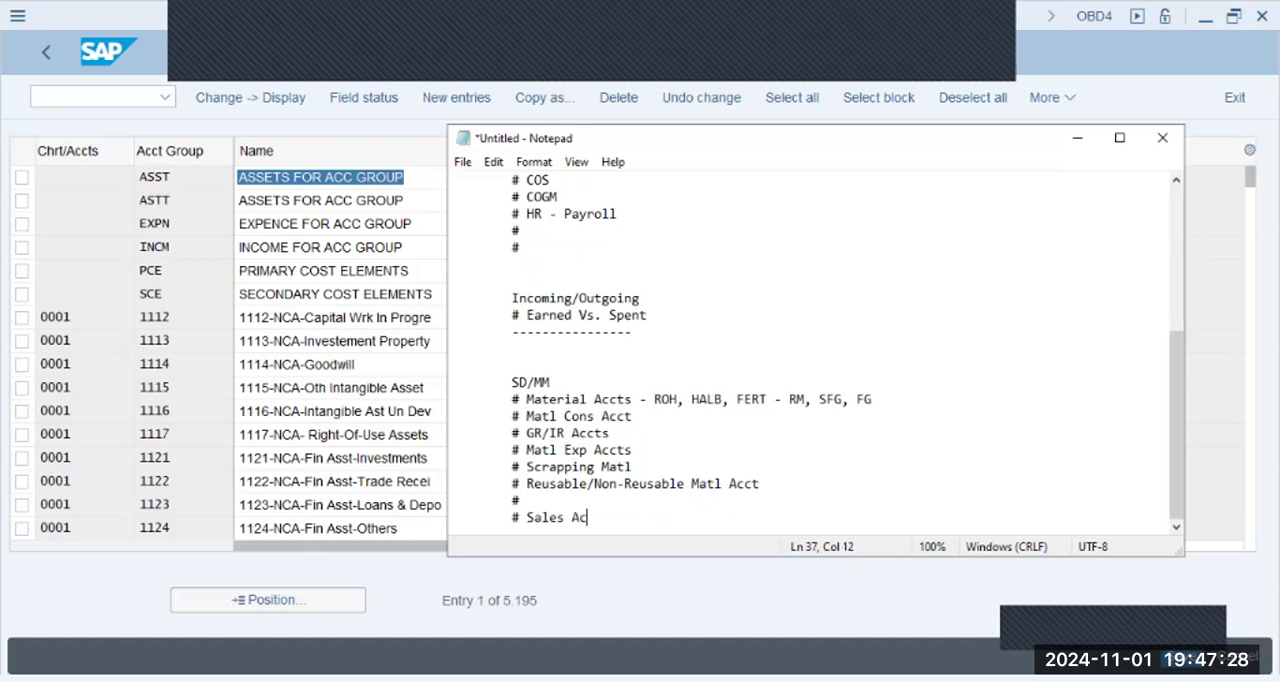
type("counts")
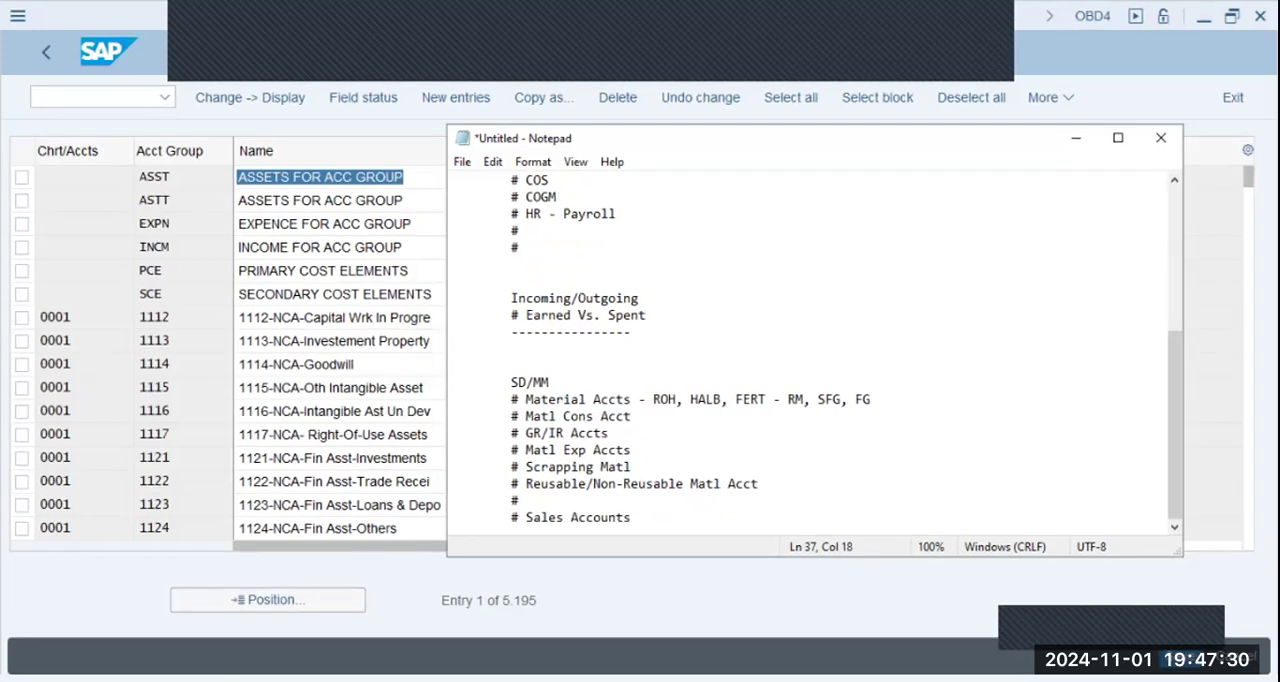
type(" -")
- Add "# Domestic Sales" and "# Foreign Sales" as further indented sub-bullets under Sales Accounts
key("Return")
key("Tab")
type("# Domest")
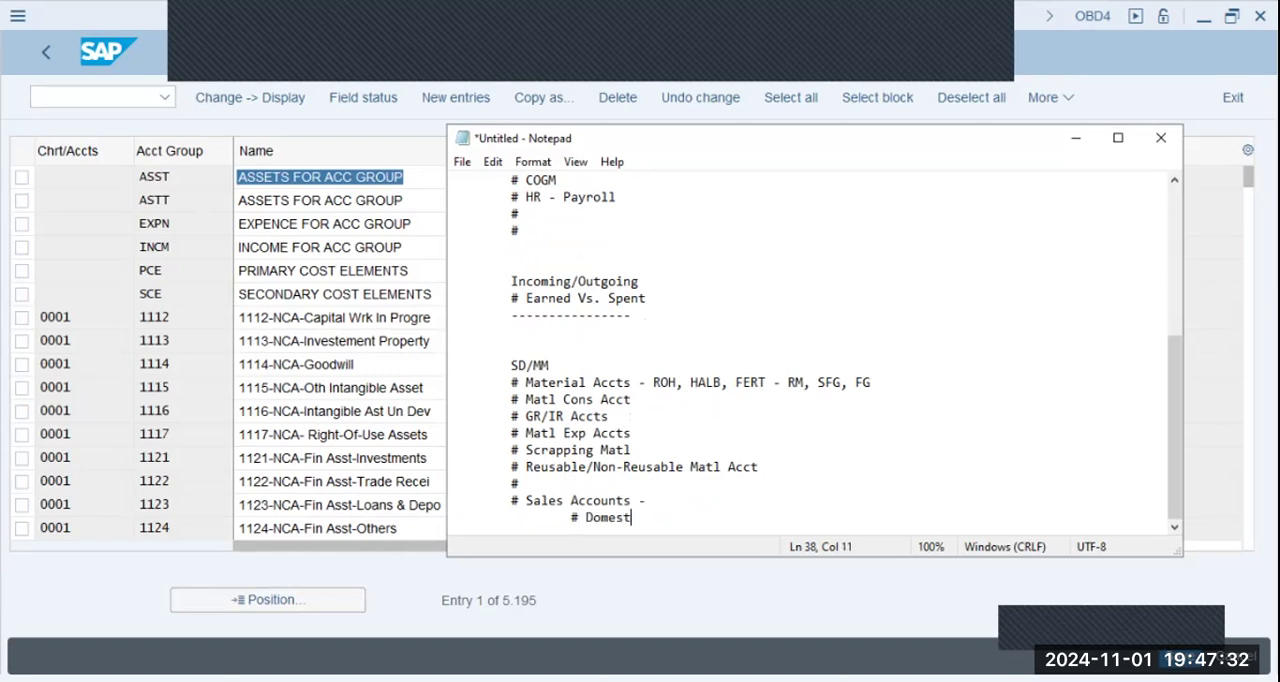
type("ic Sal")
type("es")
key("Return")
key("Tab")
type("# Foreign Sales")
key("Return")
- Add the sub-bullet "# Inside Sales" below Foreign Sales
key("Tab")
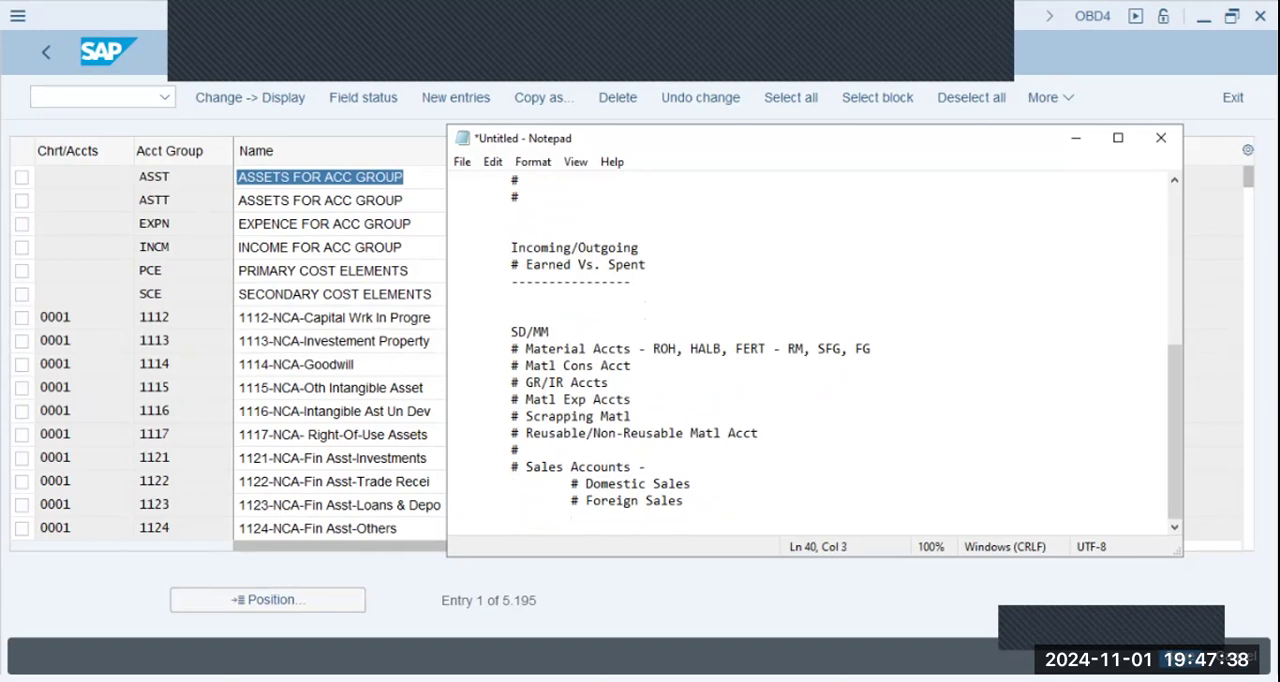
type("# Inide")
key("BackSpace")
key("BackSpace")
key("BackSpace")
key("BackSpace")
type("side Sales")
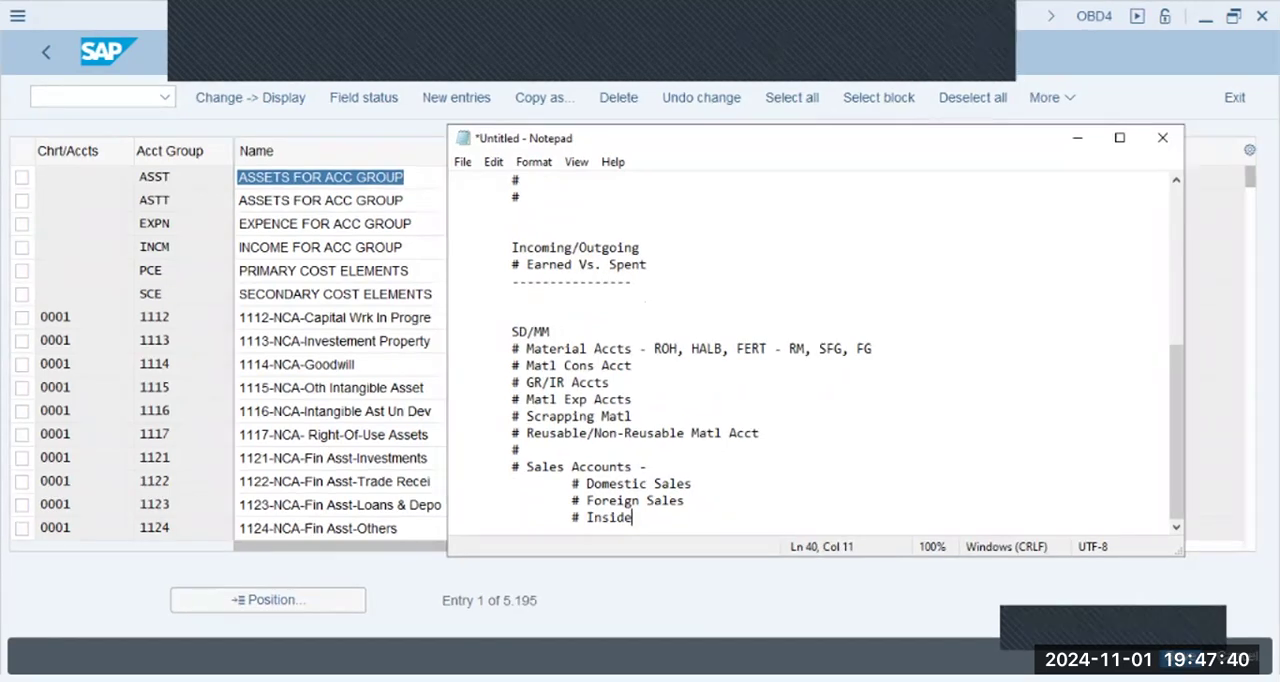
key("Return")
- Add the sub-bullet "# Consignment Sales" below Inside Sales
key("Tab")
type("# ")
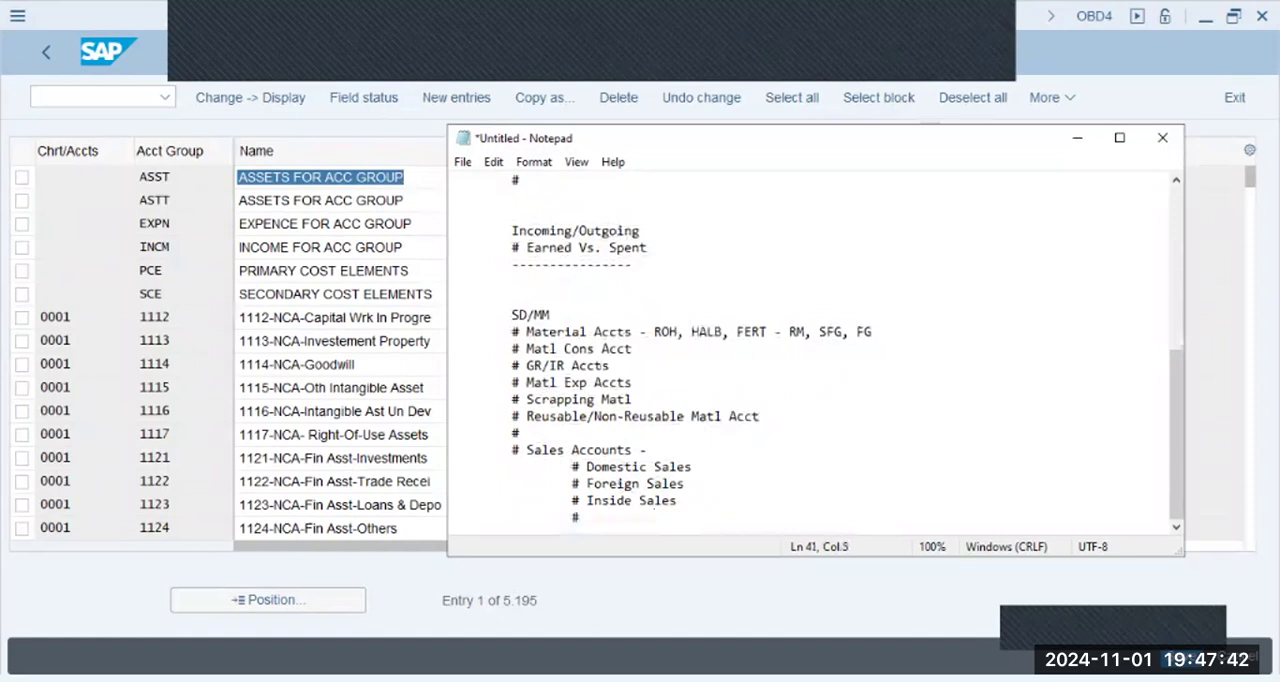
type("Consig")
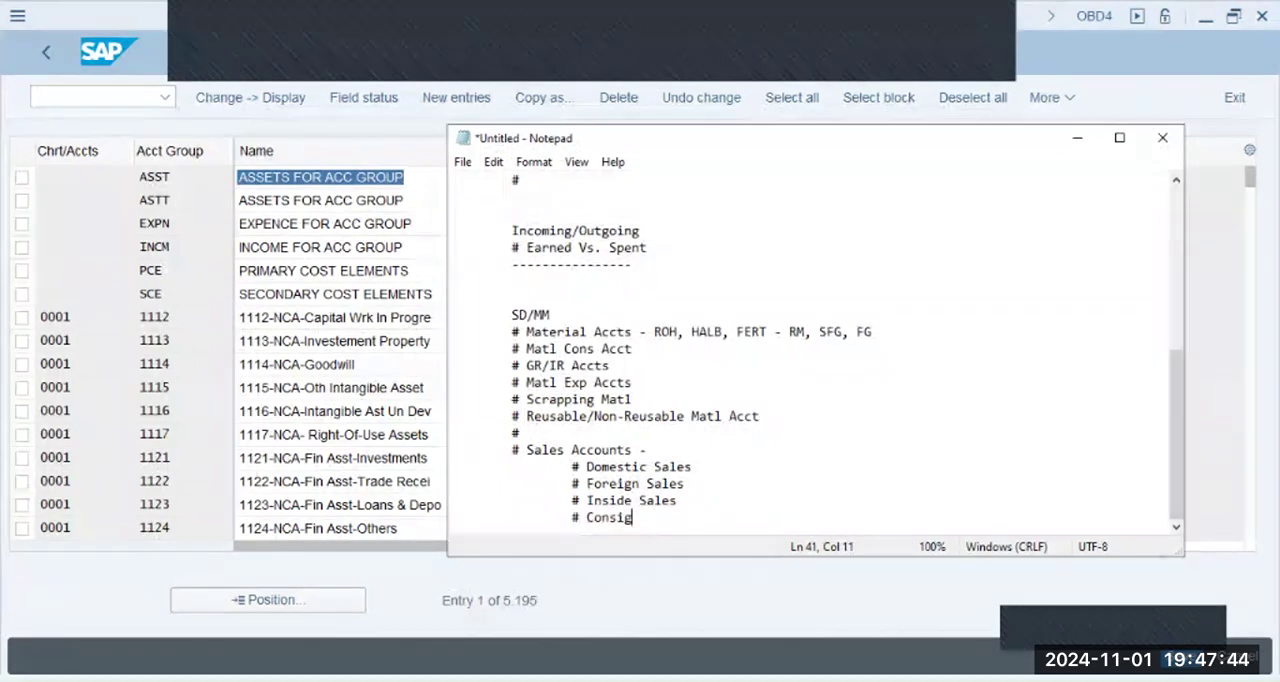
type("nment Sales")
key("Return")
- Add the sub-bullet "# Contract Sales" below Consignment Sales
key("Tab")
key("Tab")
type("# Contract Sales")
key("Return")
- Add the sub-bullet "# Govt. Sales" below Contract Sales
type("#")
key("BackSpace")
type("# Gov")
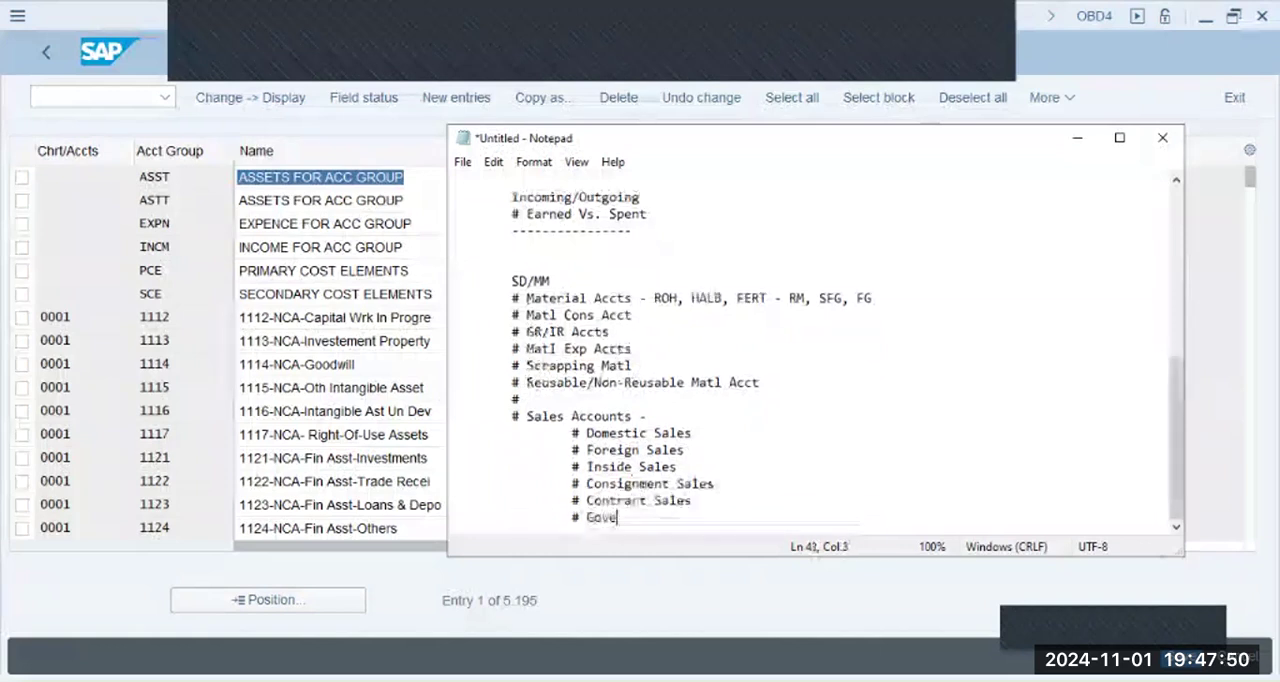
type("t. Sales")
key("Return")
- Add the sub-bullet "# Dollar Sales" below Govt. Sales
key("Tab")
key("Tab")
type("# ")
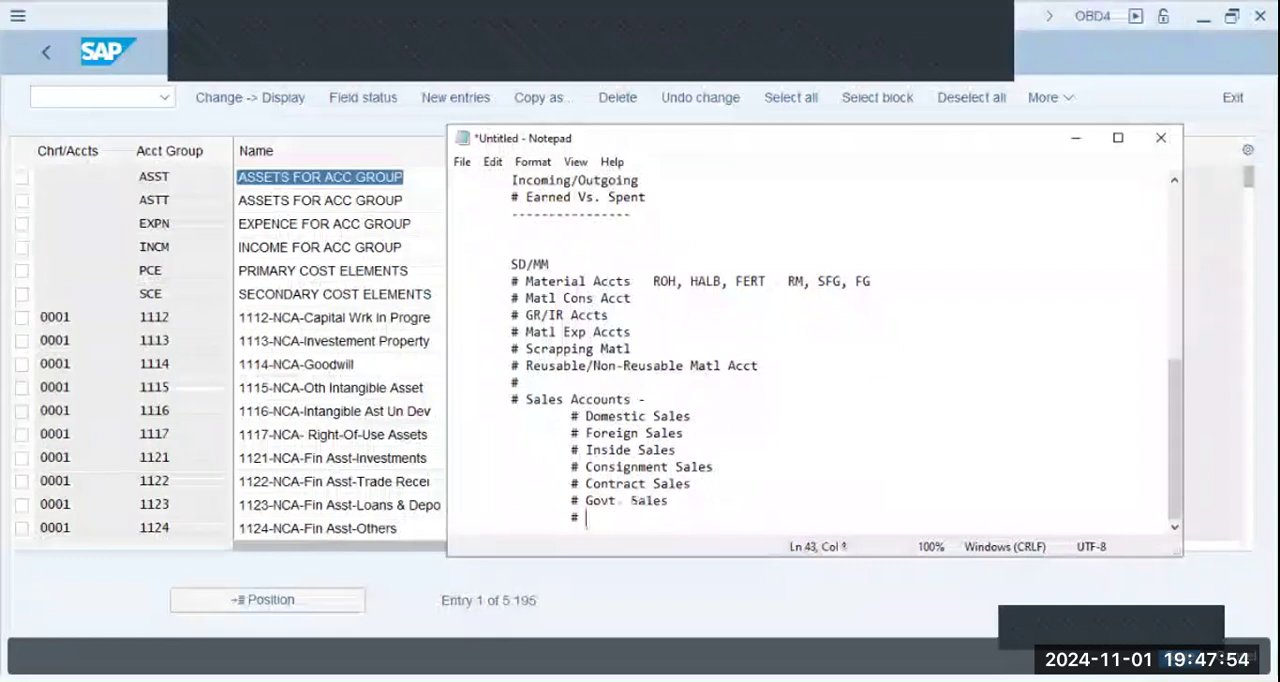
type("U")
type("ollar Sales")
key("Return")
- Add the sub-bullet "# CAD Sales" below Dollar Sales and start a new indented line
key("Tab")
key("Tab")
type("#")
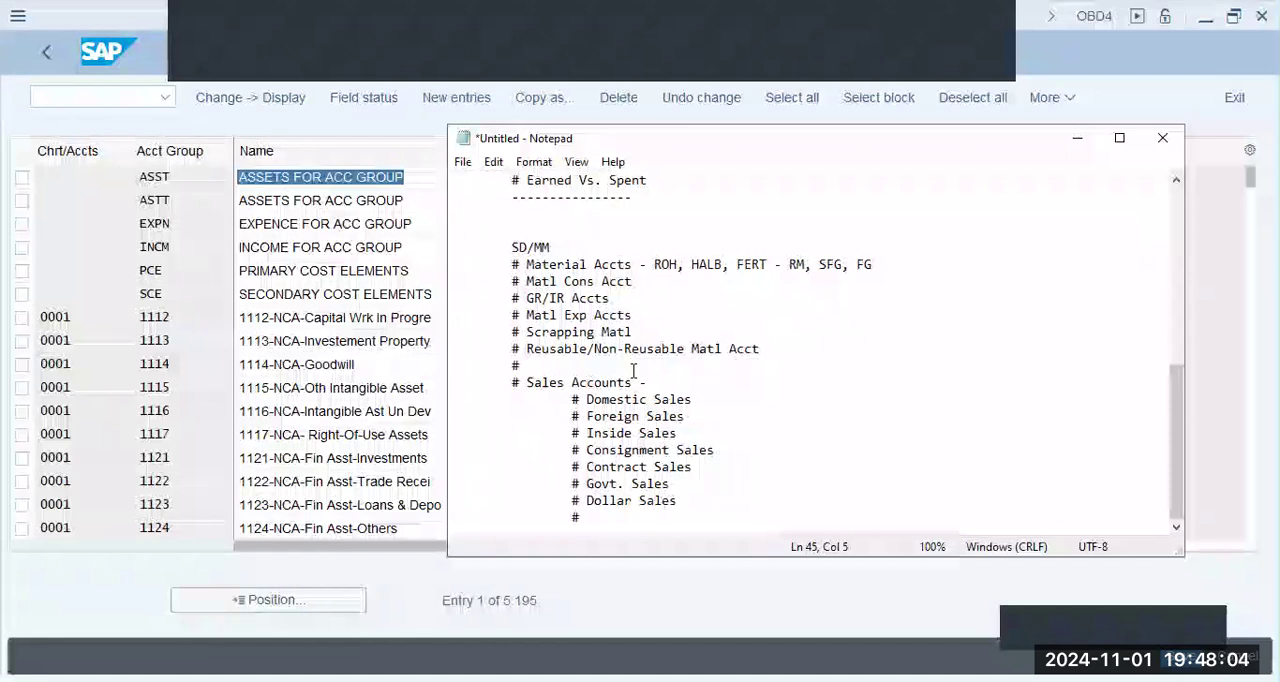
type("C")
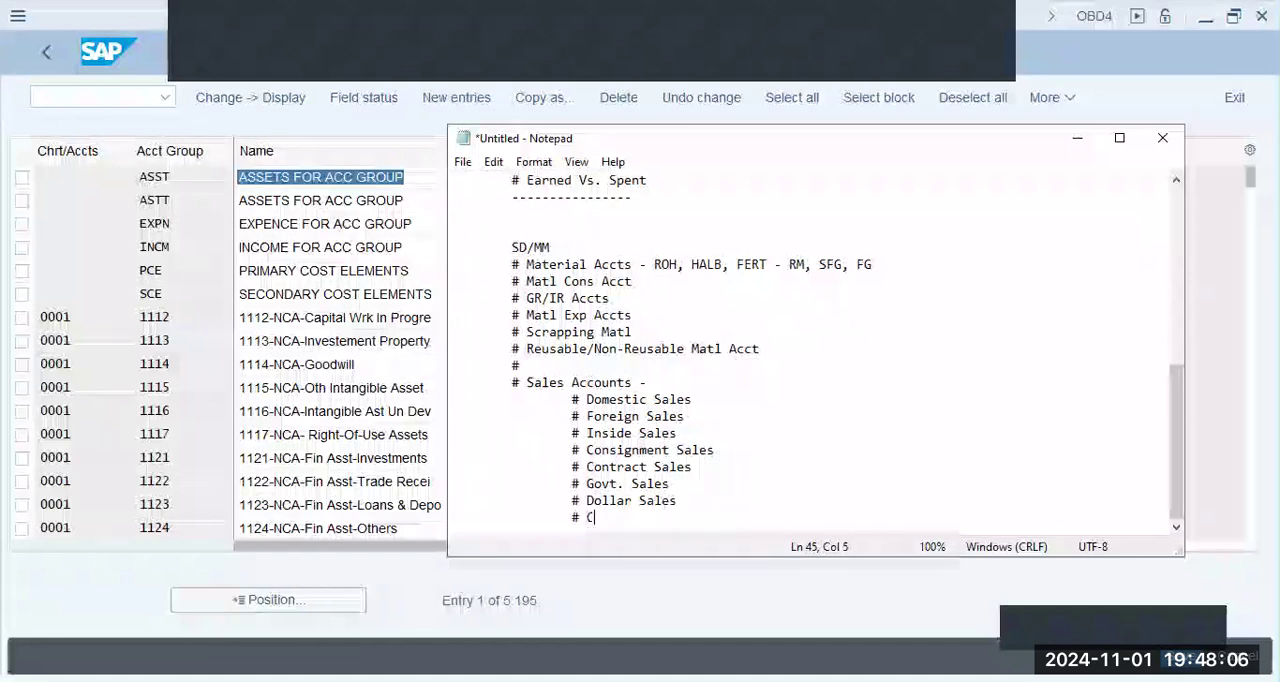
type("AD Sales")
key("Return")
key("Tab")
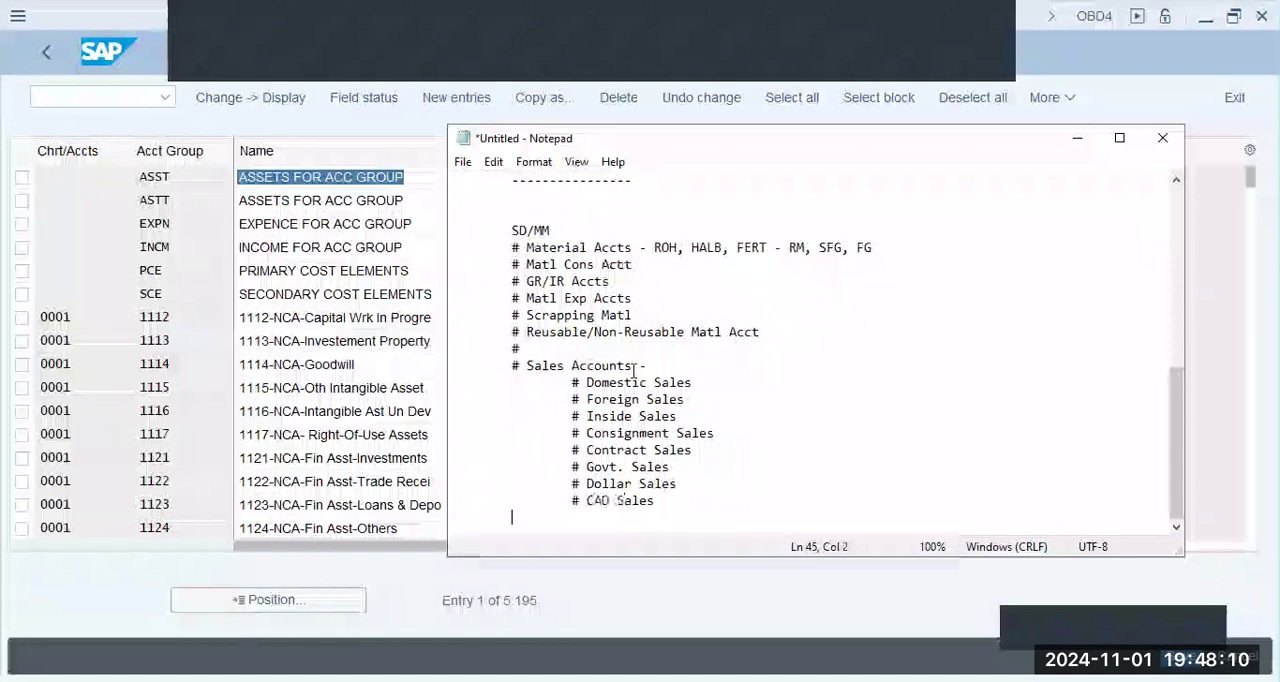
key("shift+Up")
key("shift+Up")
key("shift+Up")
key("shift+Up")
key("shift+Up")
key("shift+Up")
key("shift+Up")
key("shift+Up")
key("shift+Up")
key("shift+Up")
key("shift+Up")
key("shift+Up")
key("shift+Up")
key("shift+Up")
key("shift+Up")
key("shift+Up")
key("shift+Up")
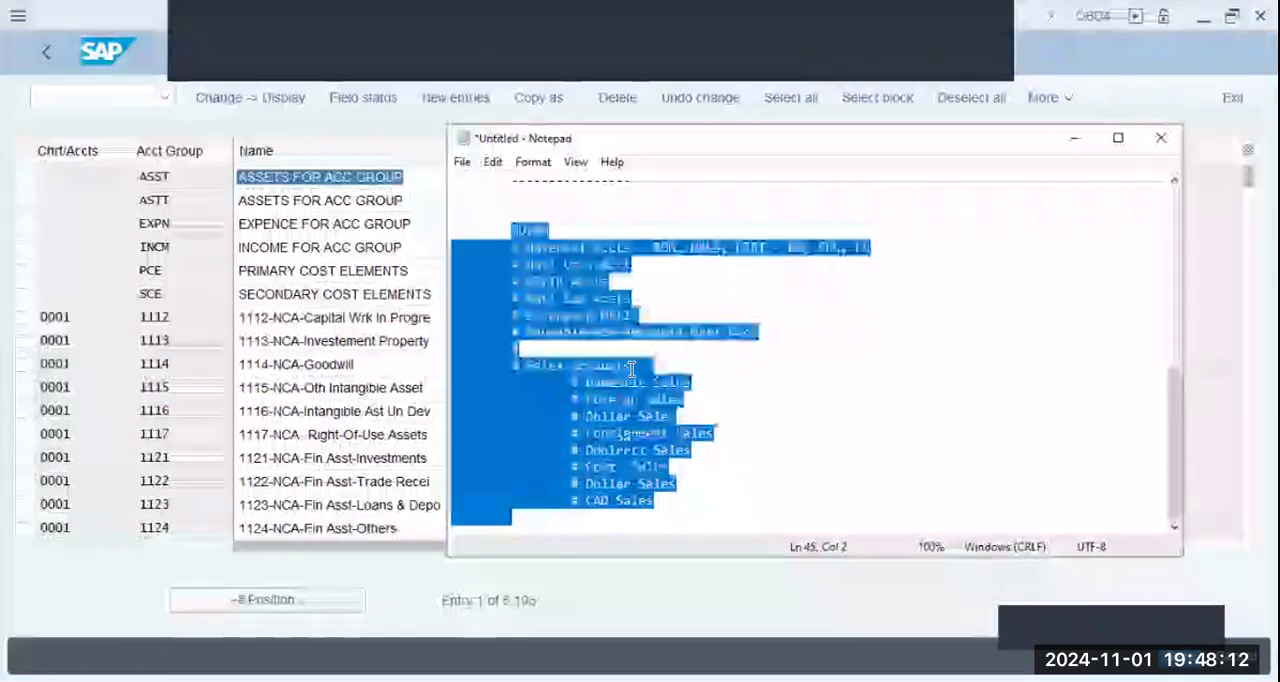
left_click(640, 518)
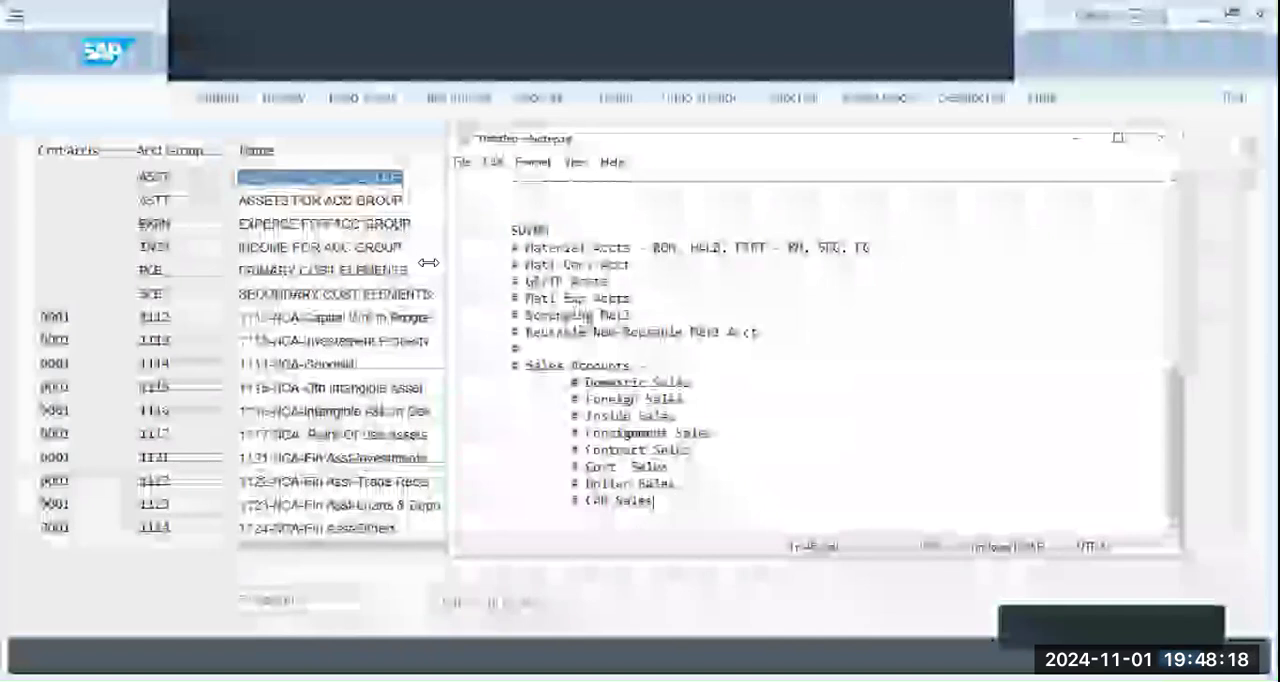
key("ctrl+a")
left_click(480, 344)
left_click_drag(480, 344, 440, 247)
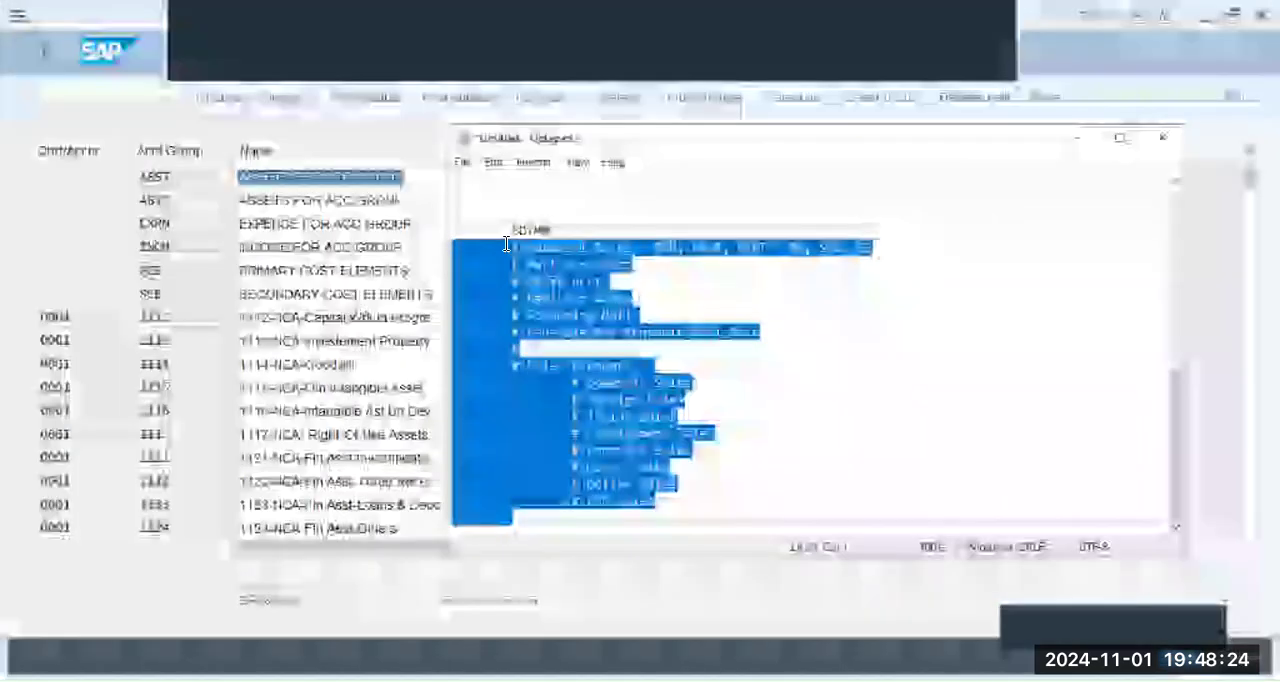
left_click(704, 432, "shift")
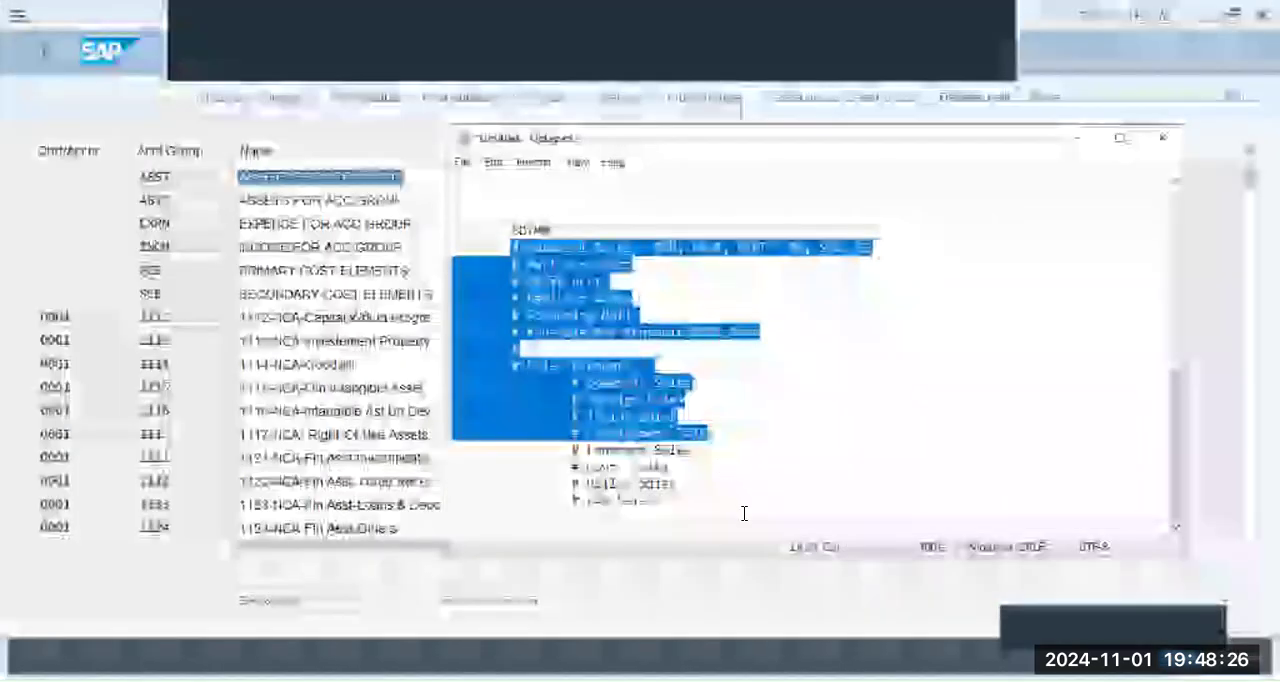
- Switch back to the SAP account groups list and position it at chart of accounts ASHD
left_click(620, 591)
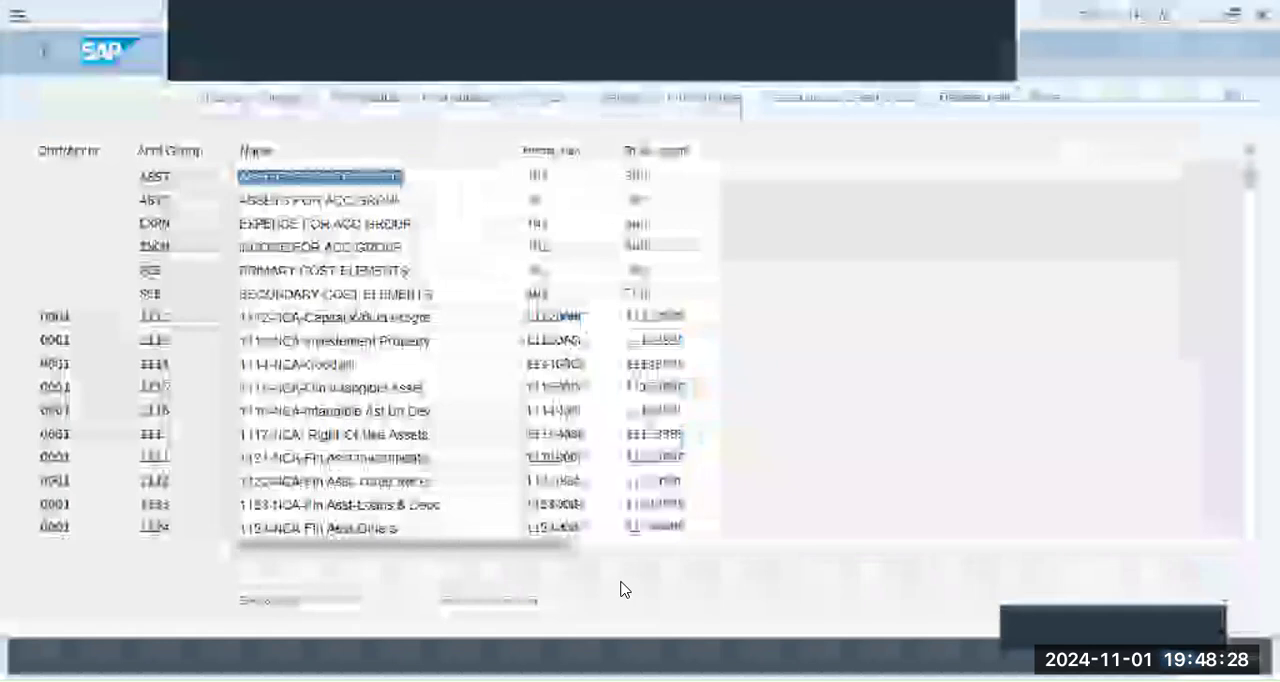
left_click(294, 605)
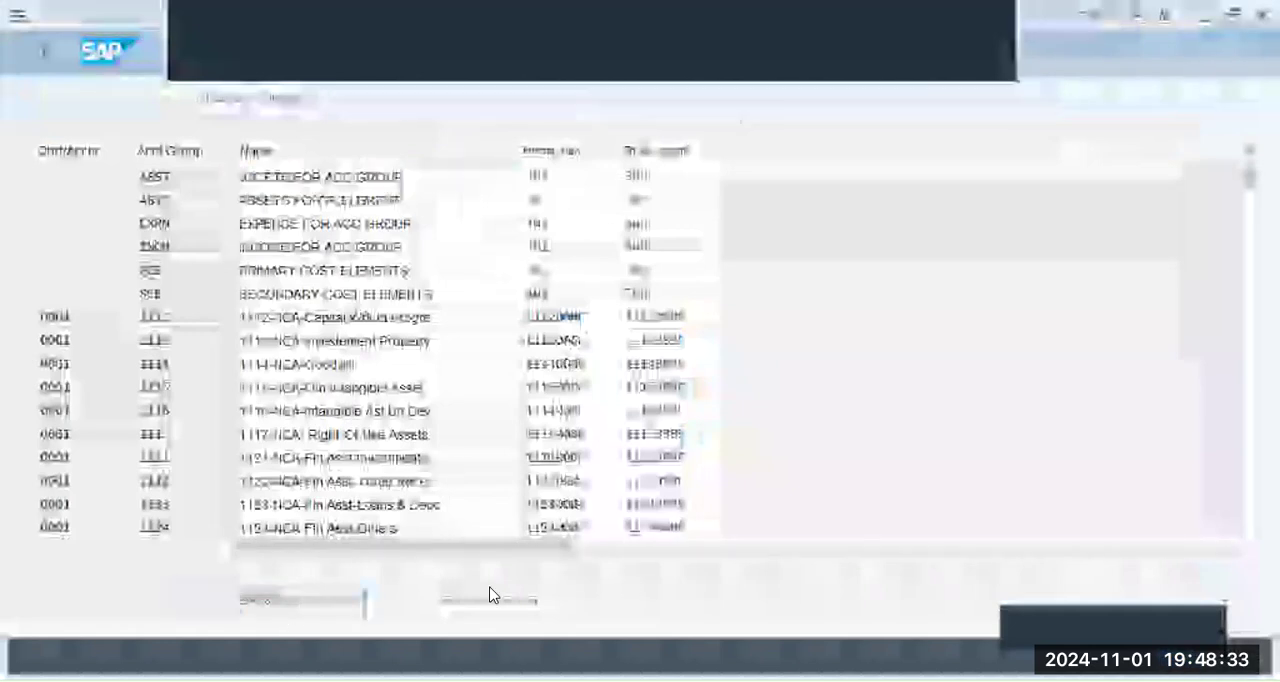
type("as")
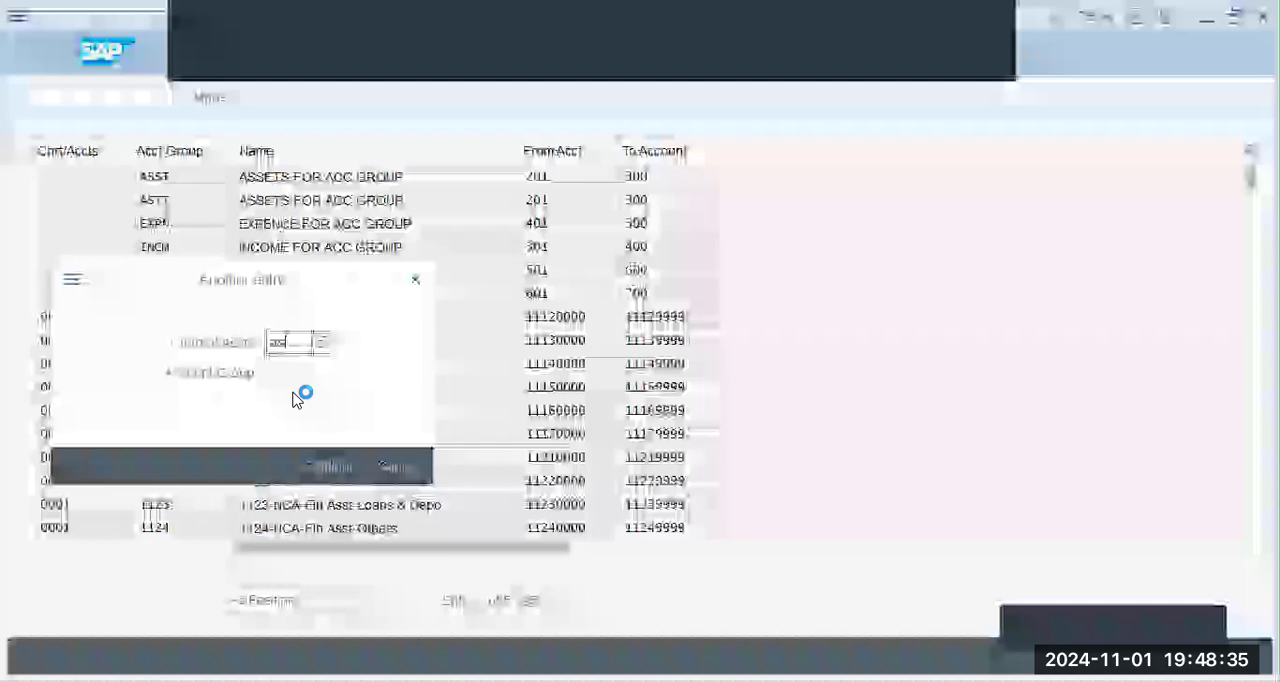
type("hd")
key("Return")
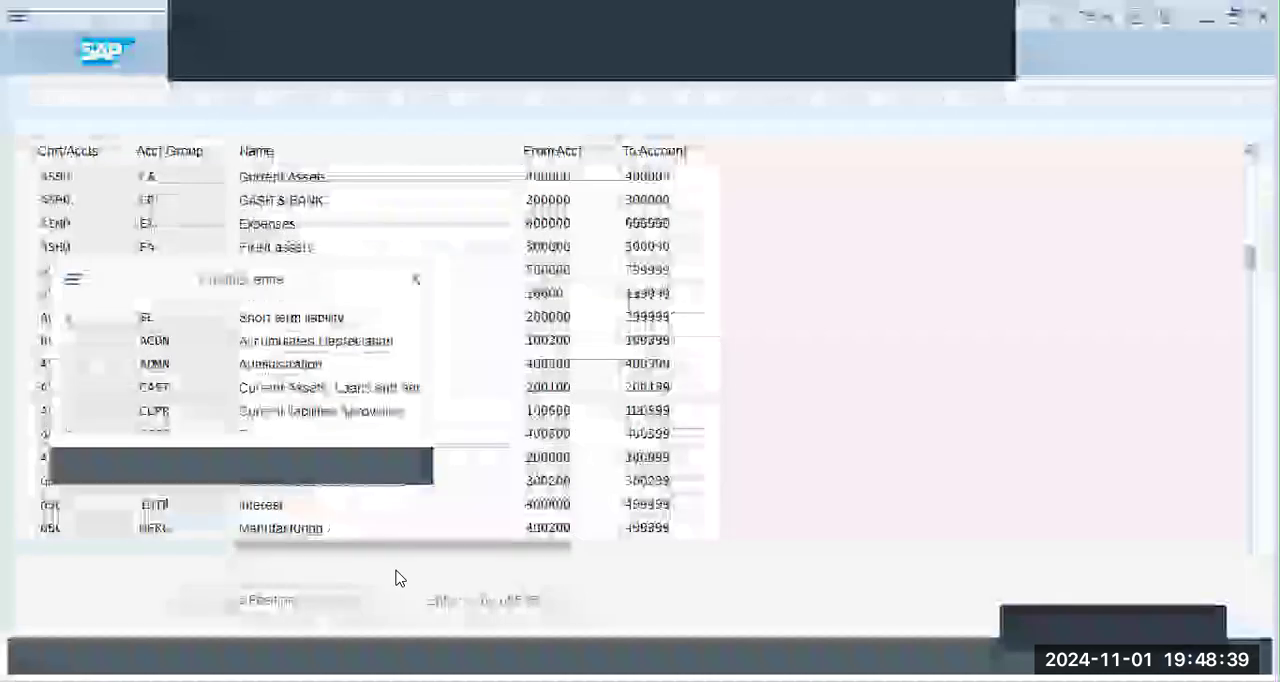
- Position the list at chart of accounts AA42, select all six of its account groups and start copying them
type("42")
key("Return")
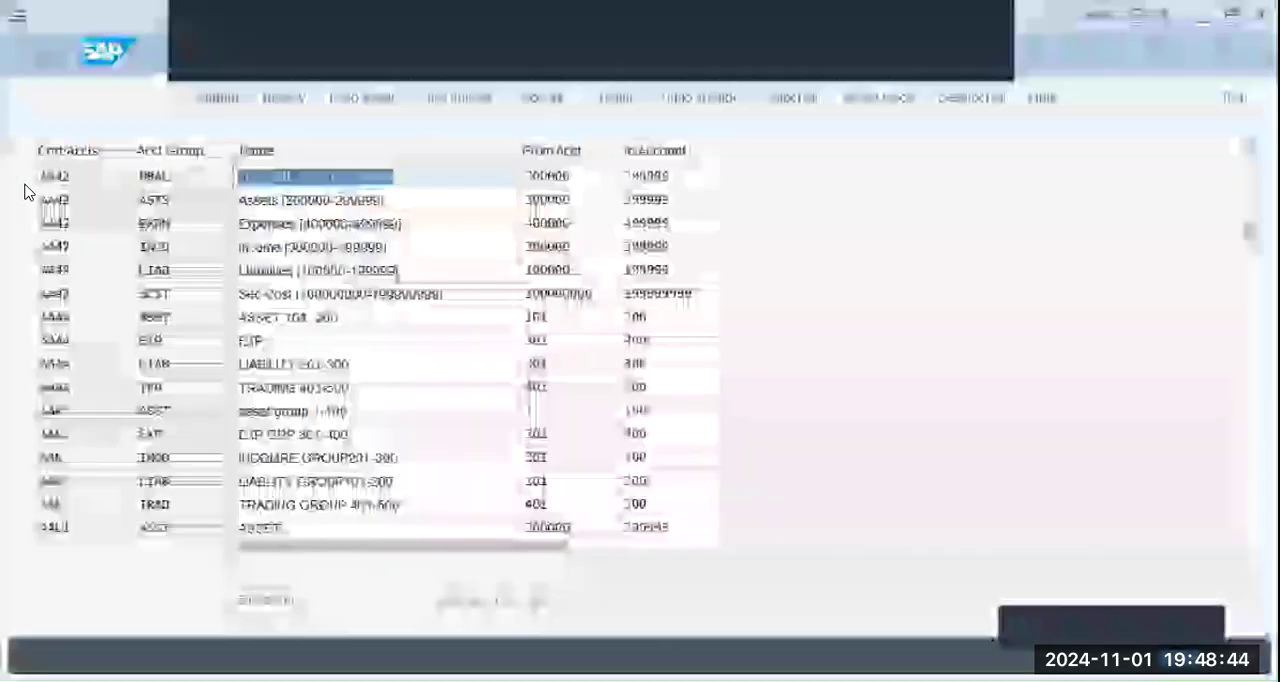
left_click(23, 225)
left_click(25, 243)
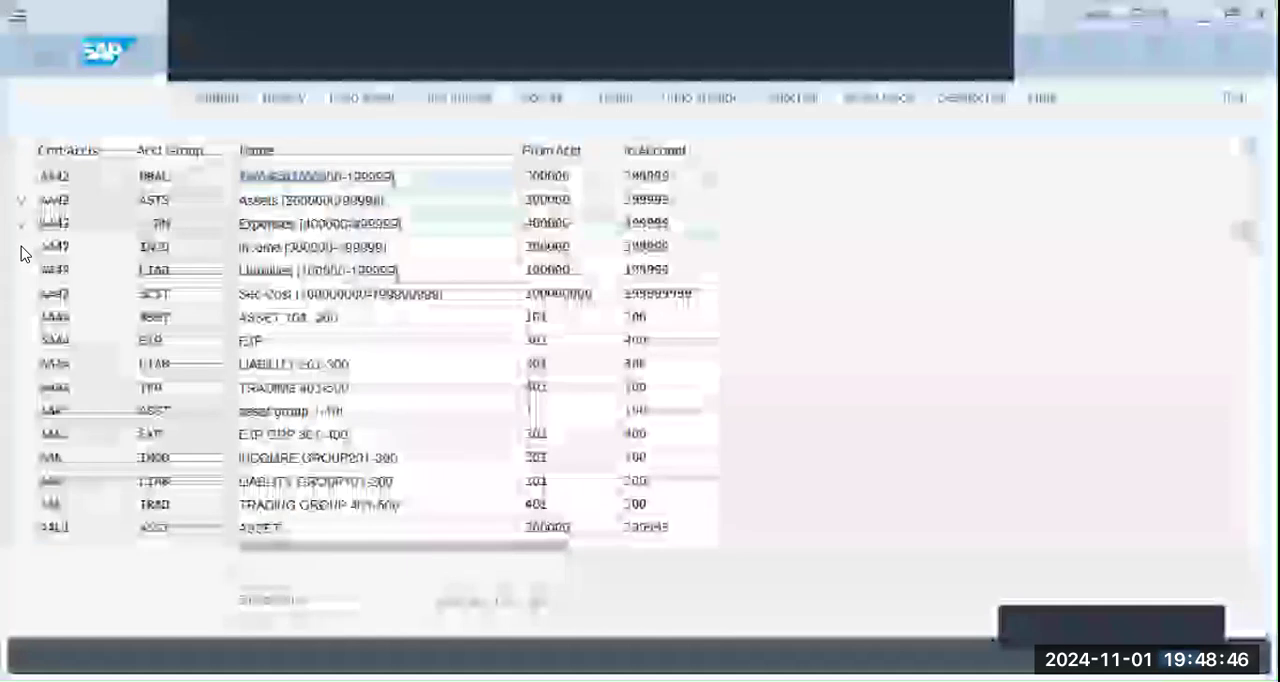
left_click(15, 291)
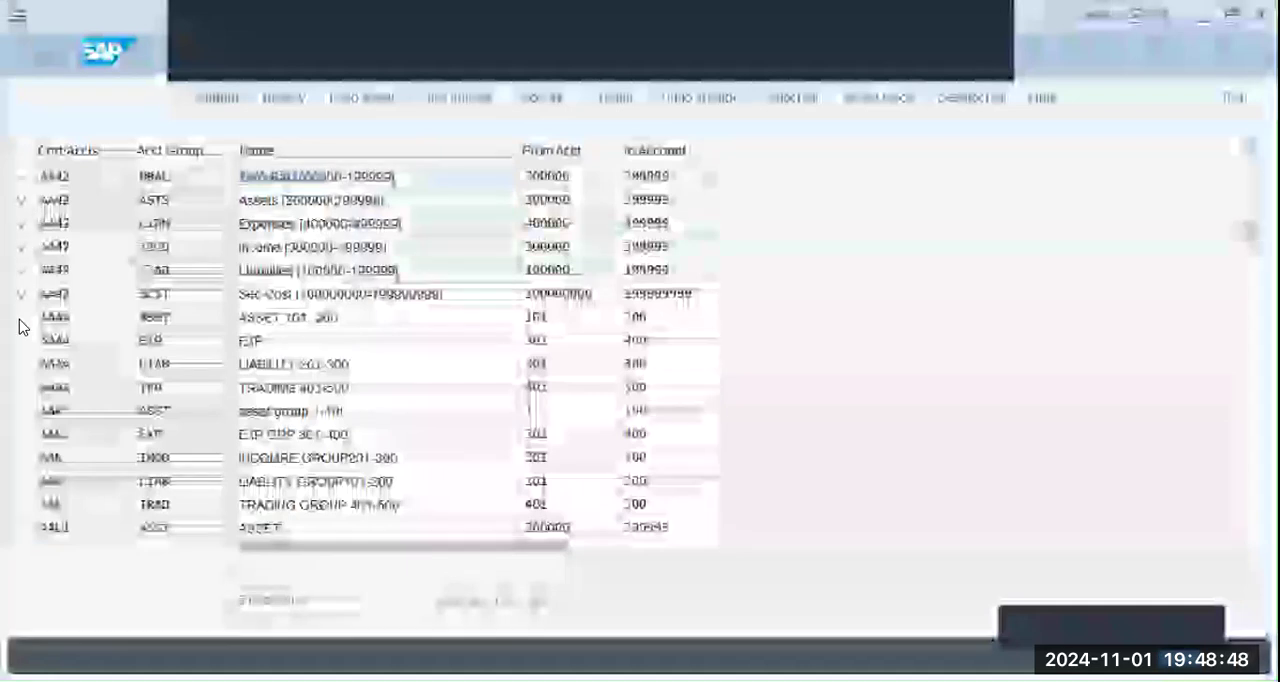
left_click(544, 99)
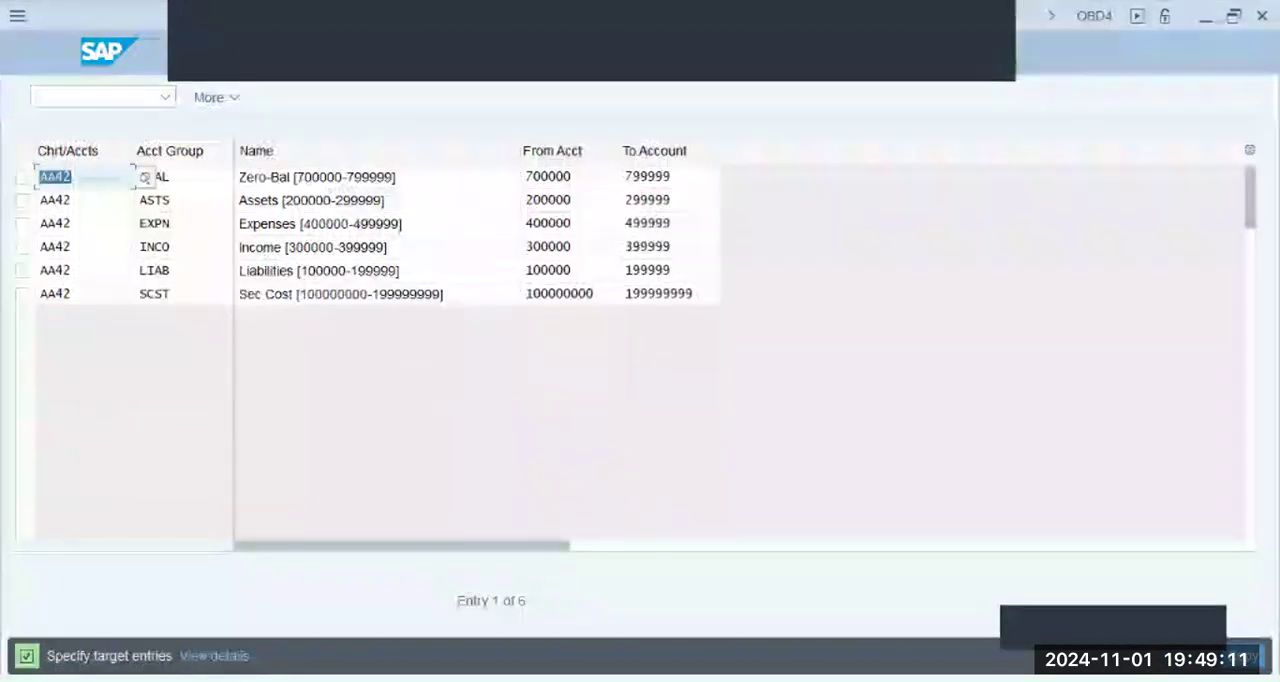
- Set the target chart of accounts to BBPG for the Zero-Bal and Assets account groups
key("Tab")
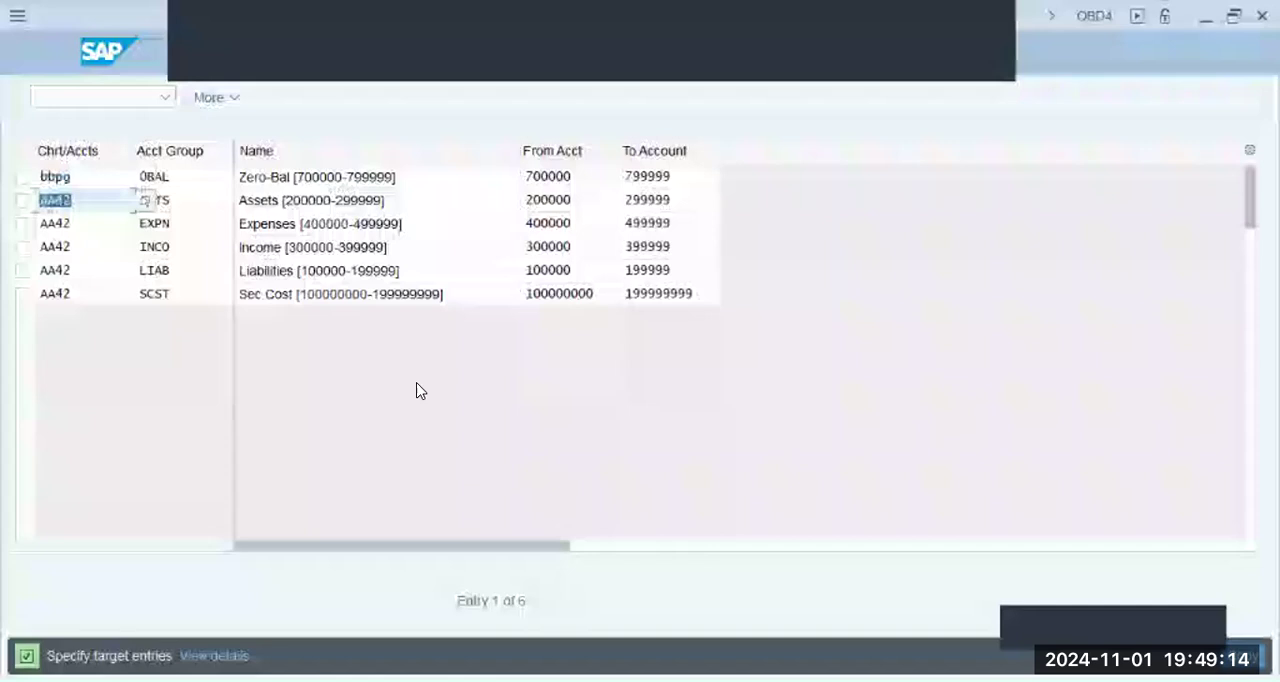
type("bbpg")
key("Tab")
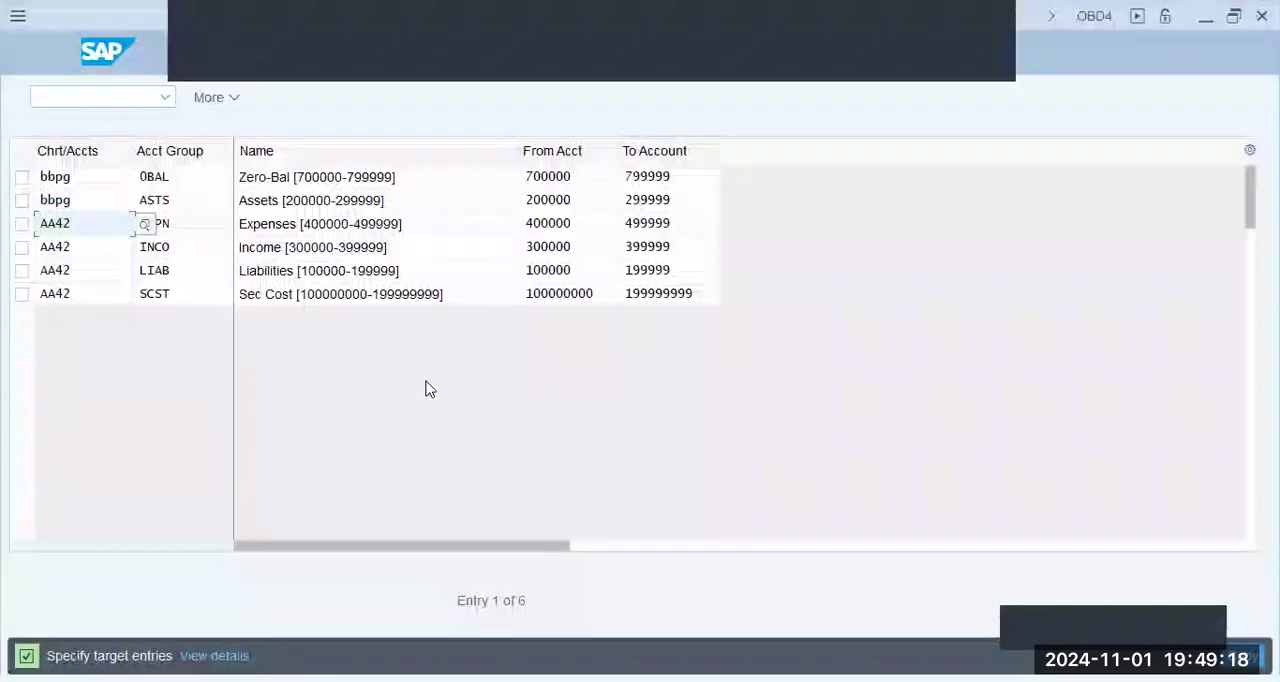
- Clear the chart of accounts AA42 from the Expenses, Income, Liabilities and Sec Cost rows
left_click(467, 206)
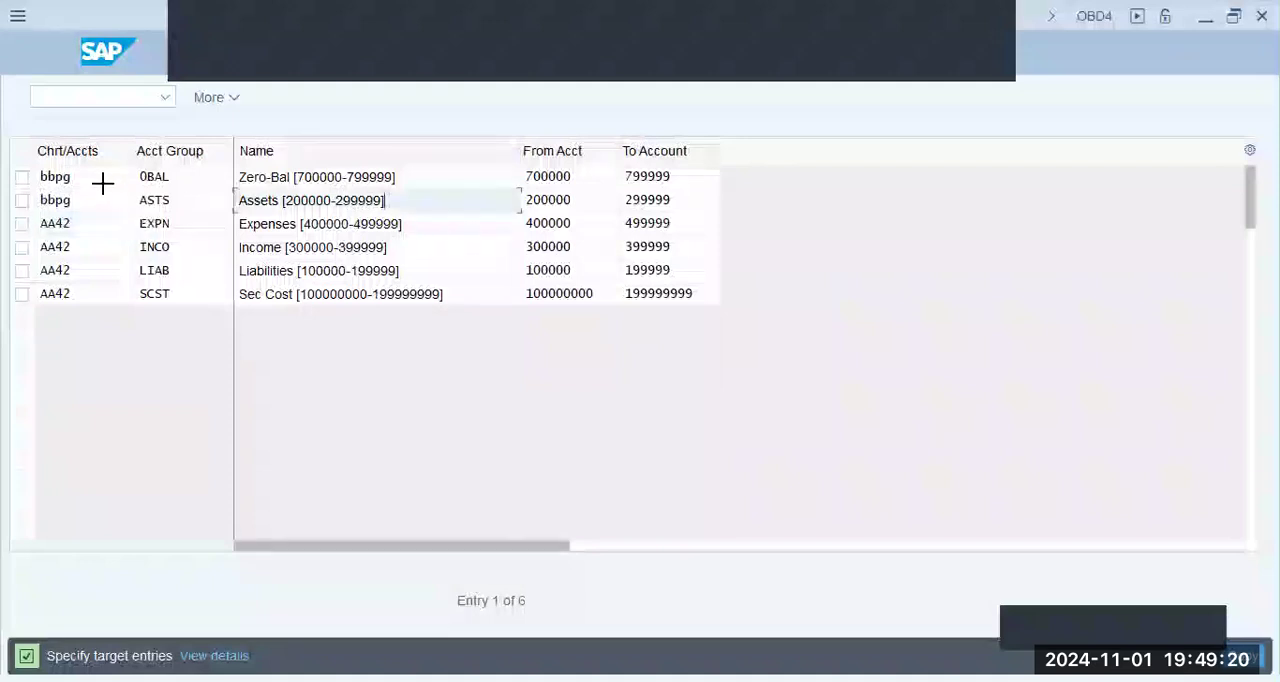
left_click_drag(35, 217, 80, 297)
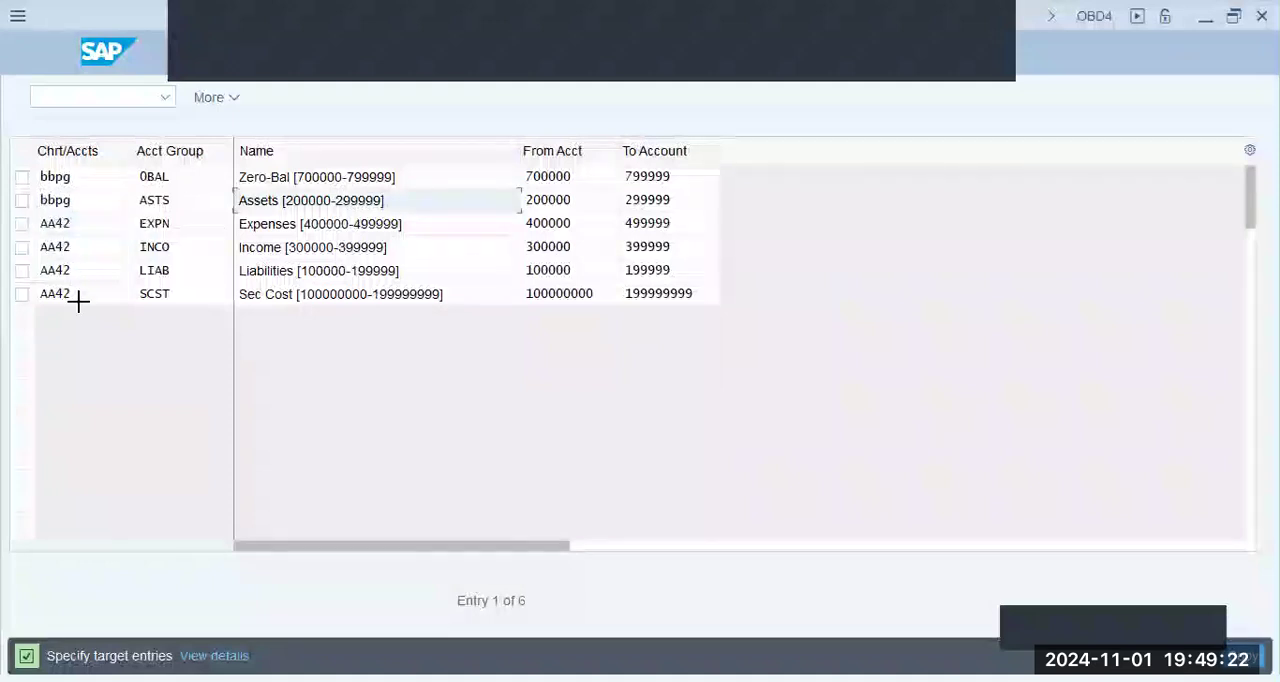
key("Delete")
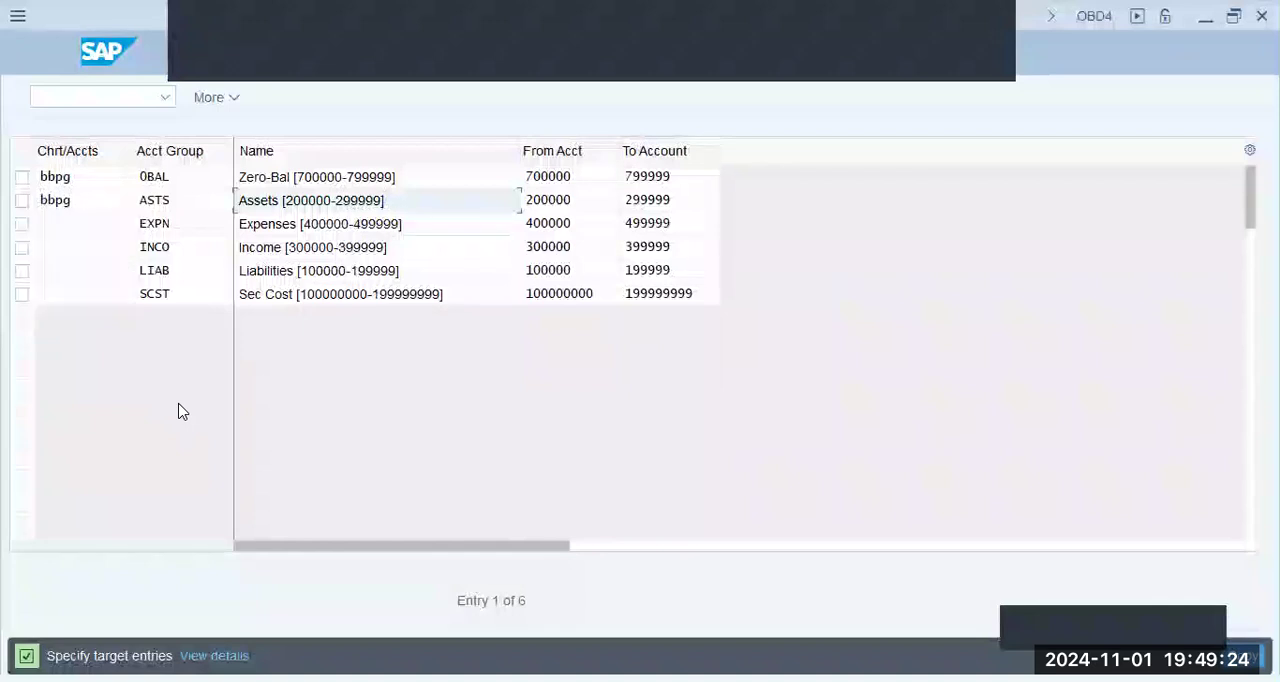
- Enter BBPG as the chart of accounts for the Expenses and Income account groups
left_click(79, 226)
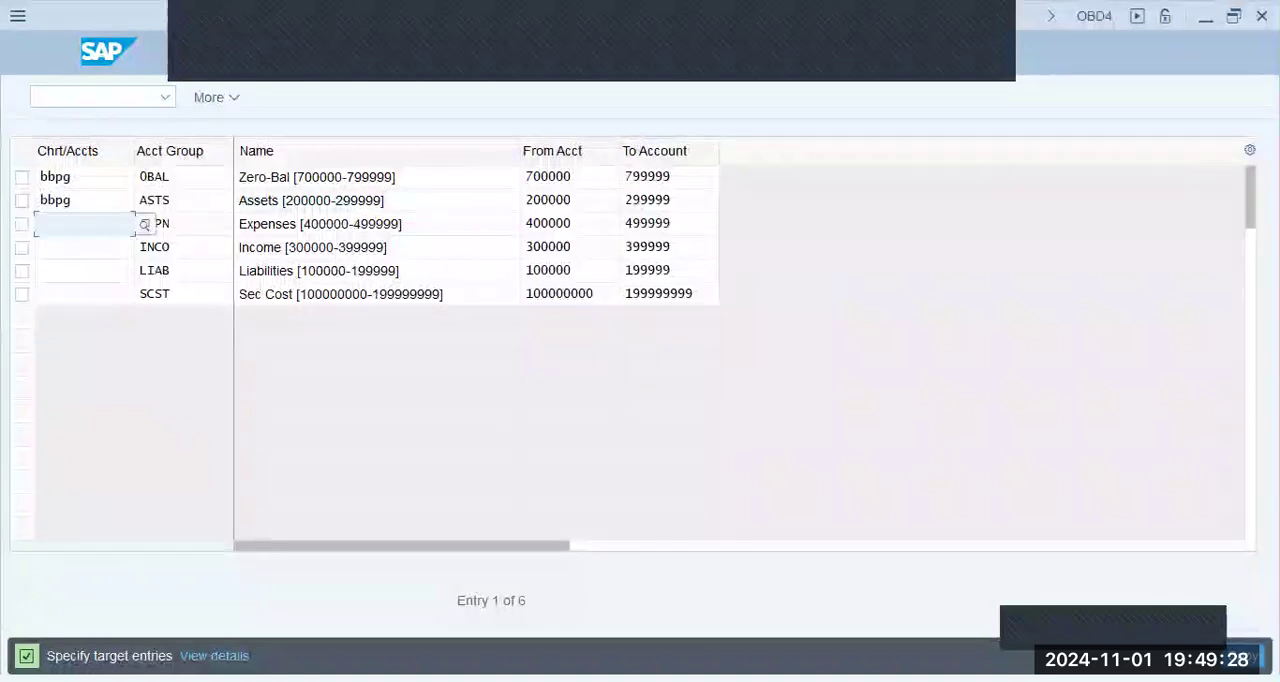
type("bbpg")
key("Tab")
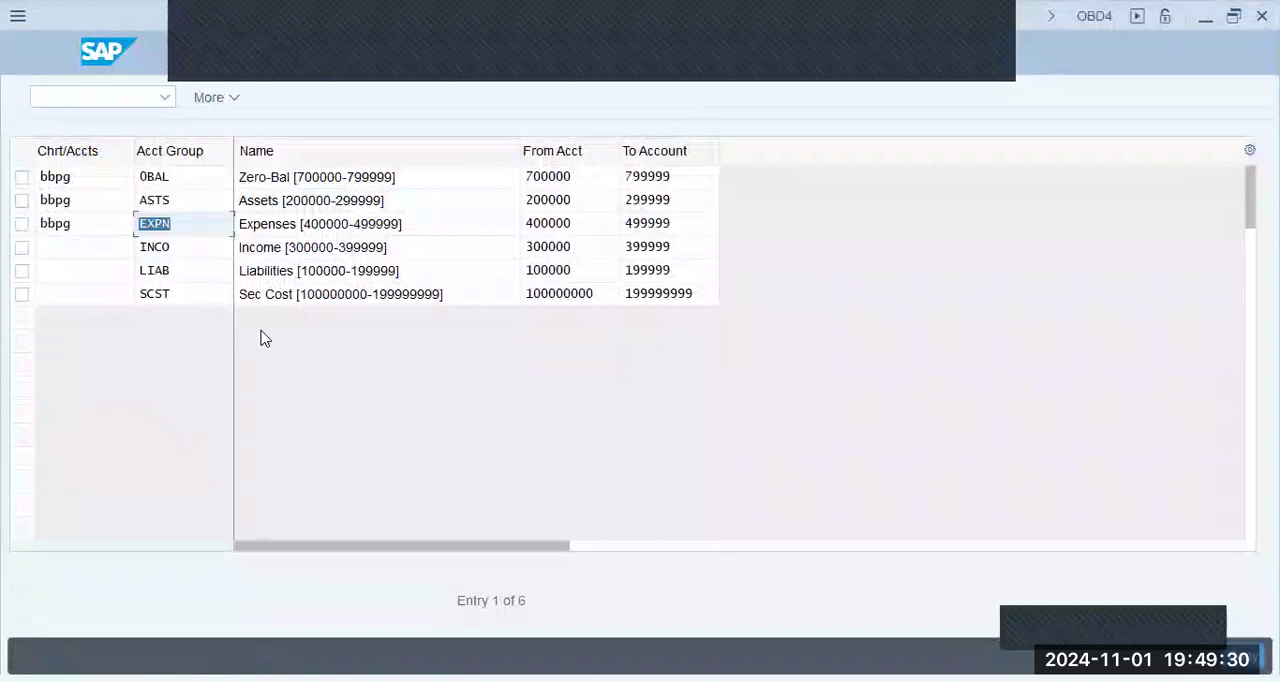
key("Tab")
type("bbpg")
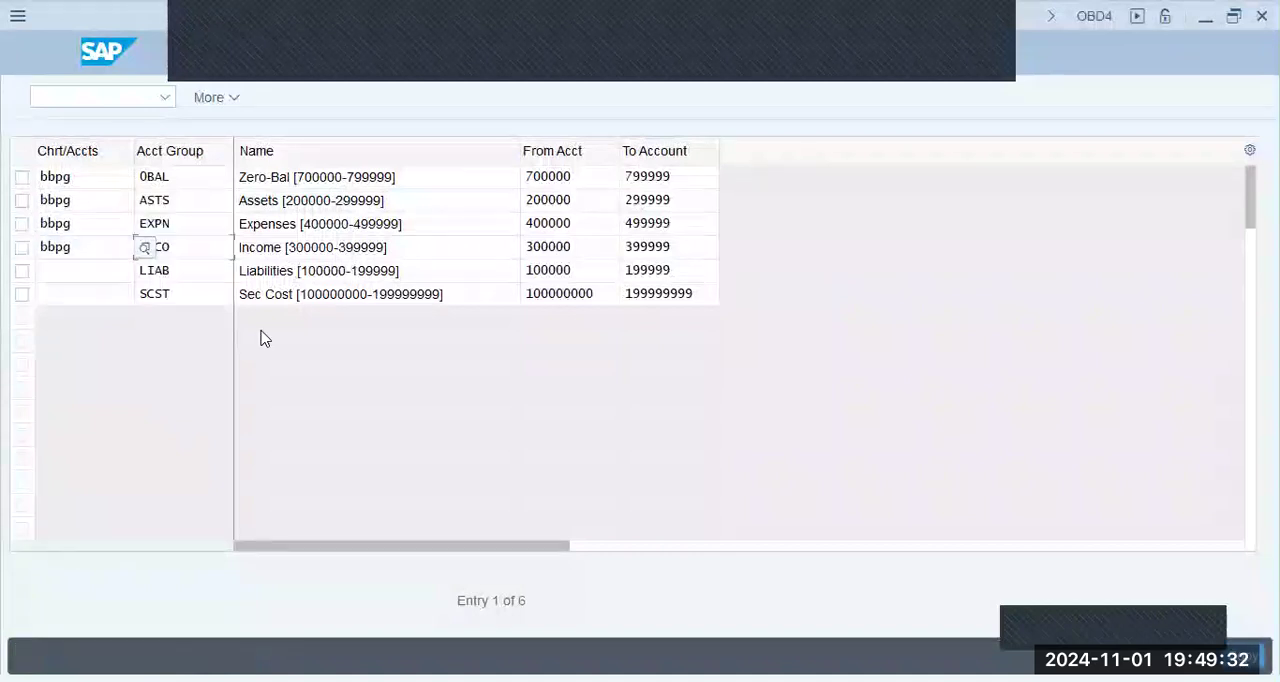
key("Tab")
key("Tab")
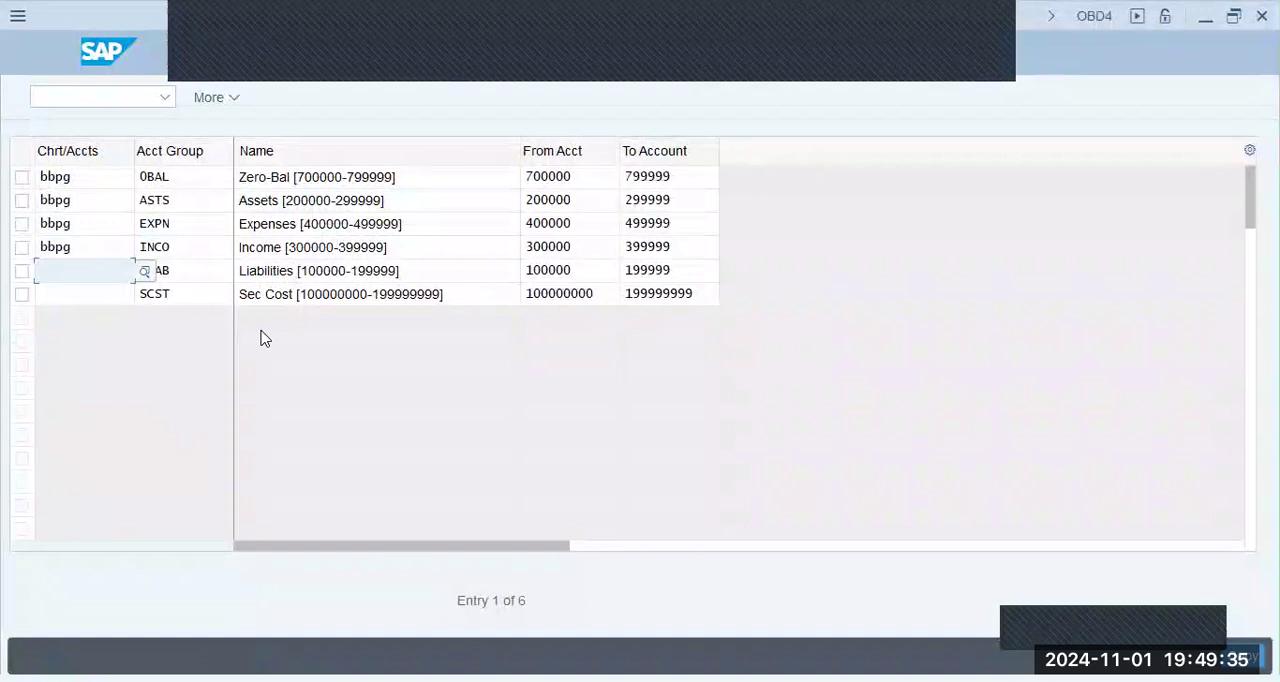
- Enter BBPG as the chart of accounts for the Liabilities and Sec Cost account groups and confirm the copy
left_click(261, 338)
type("bbpg")
key("Tab")
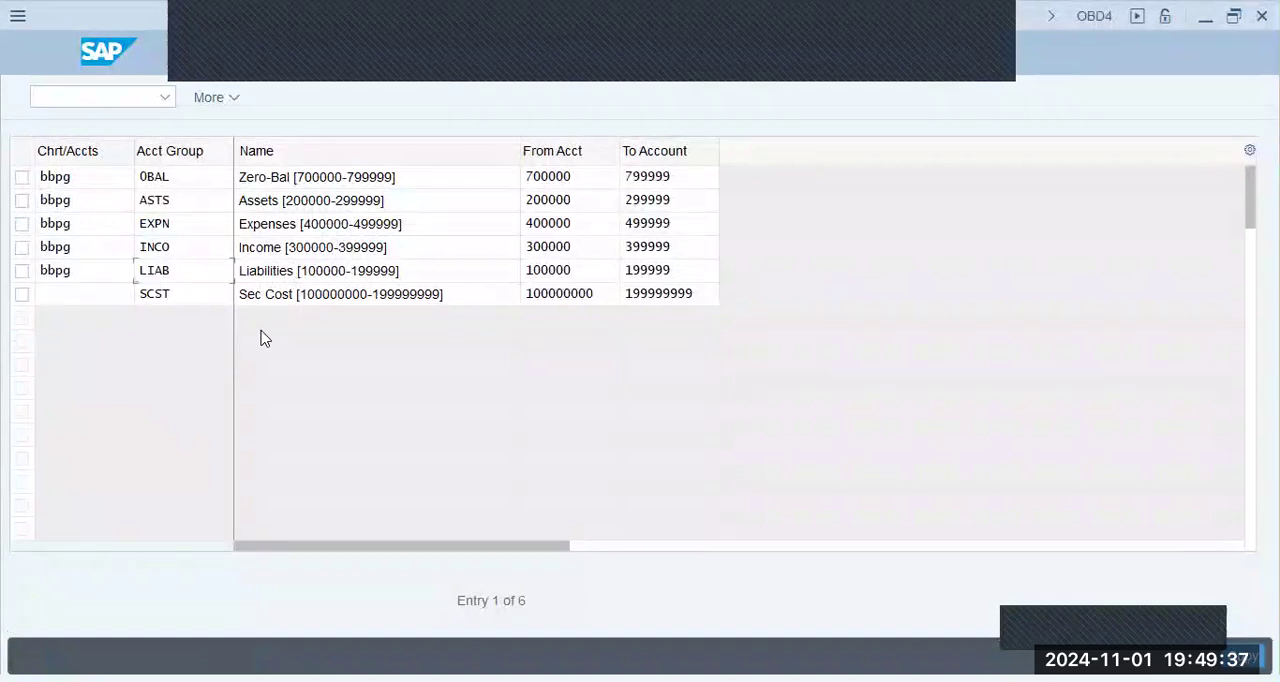
key("Tab")
type("bbpg")
key("Tab")
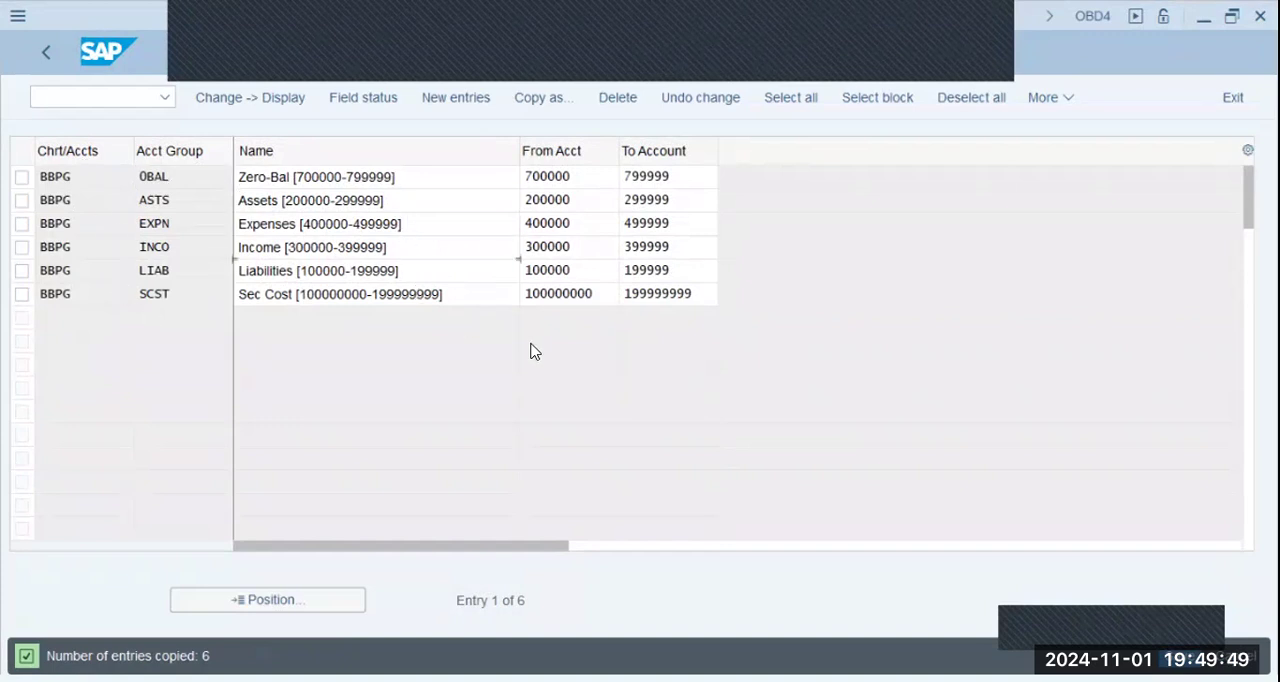
- Save the copied BBPG account groups under the proposed customizing request and leave the view
left_click(1180, 657)
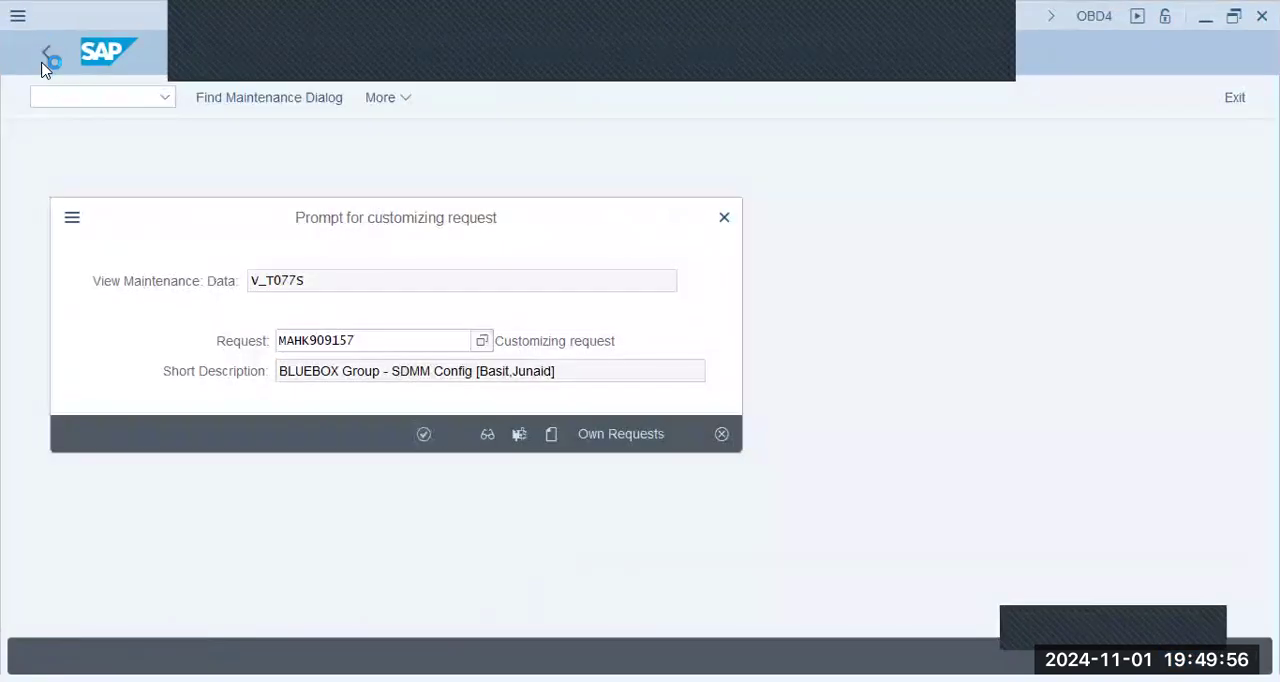
key("Return")
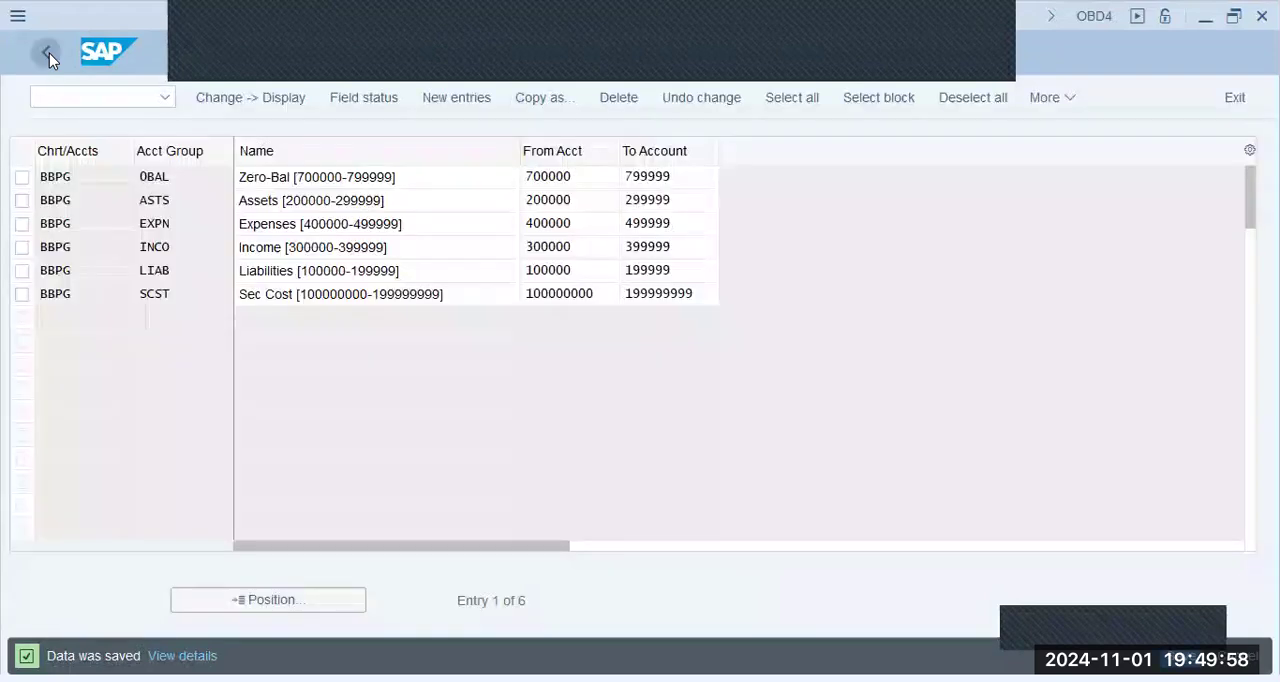
left_click(48, 52)
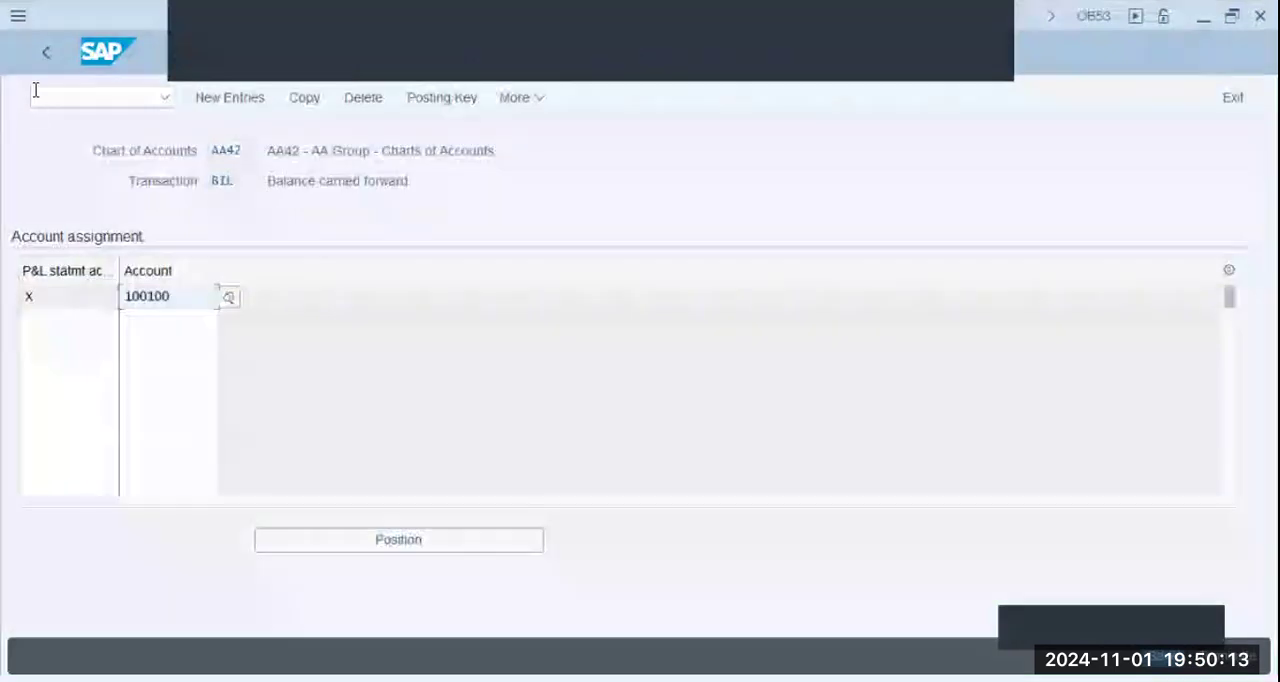
- Open the Define Retained Earnings Account activity for chart of accounts BBPG
left_click(47, 54)
left_click(179, 544)
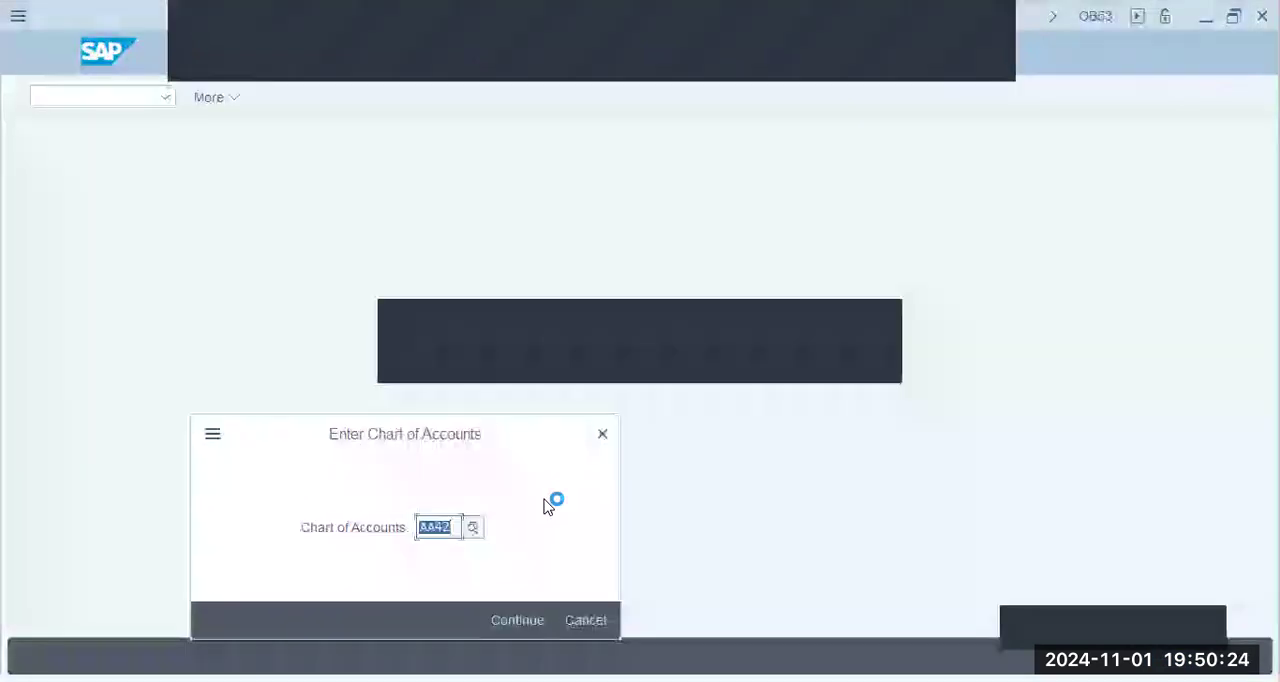
type("BBPG")
key("Return")
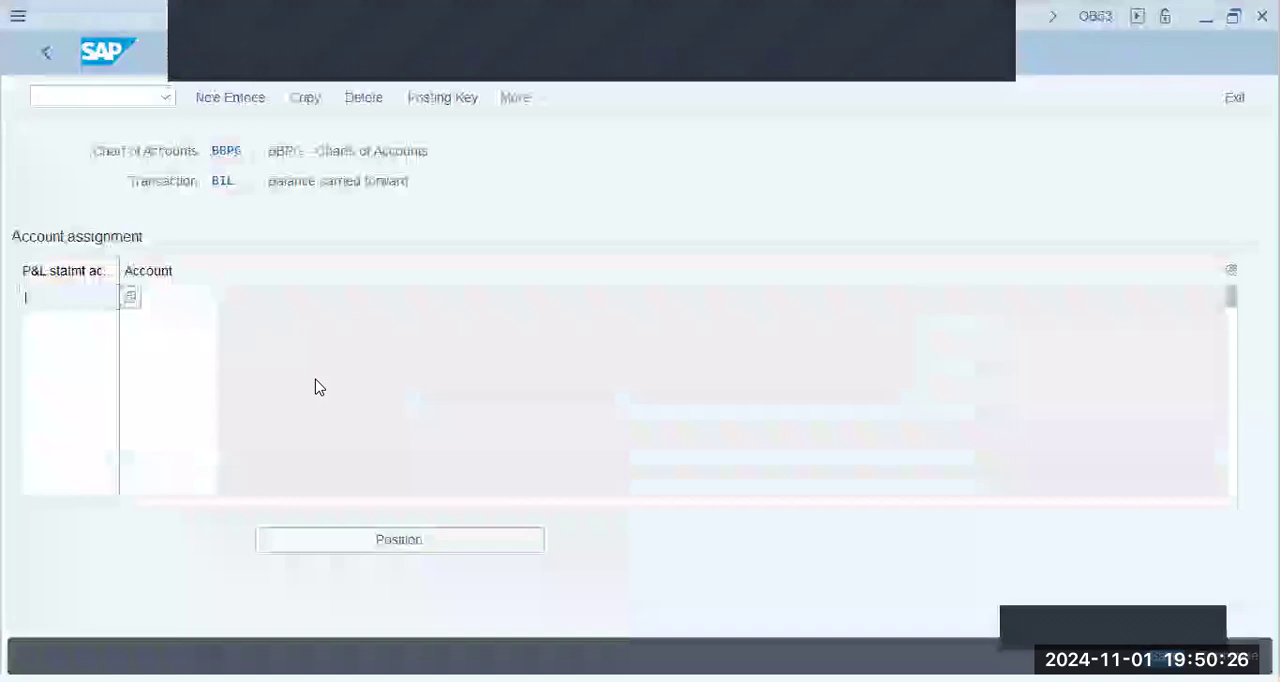
- Enter P&L statement account type X with account BBPG in the account assignment
type("x")
key("Tab")
type("bbpg")
key("Return")
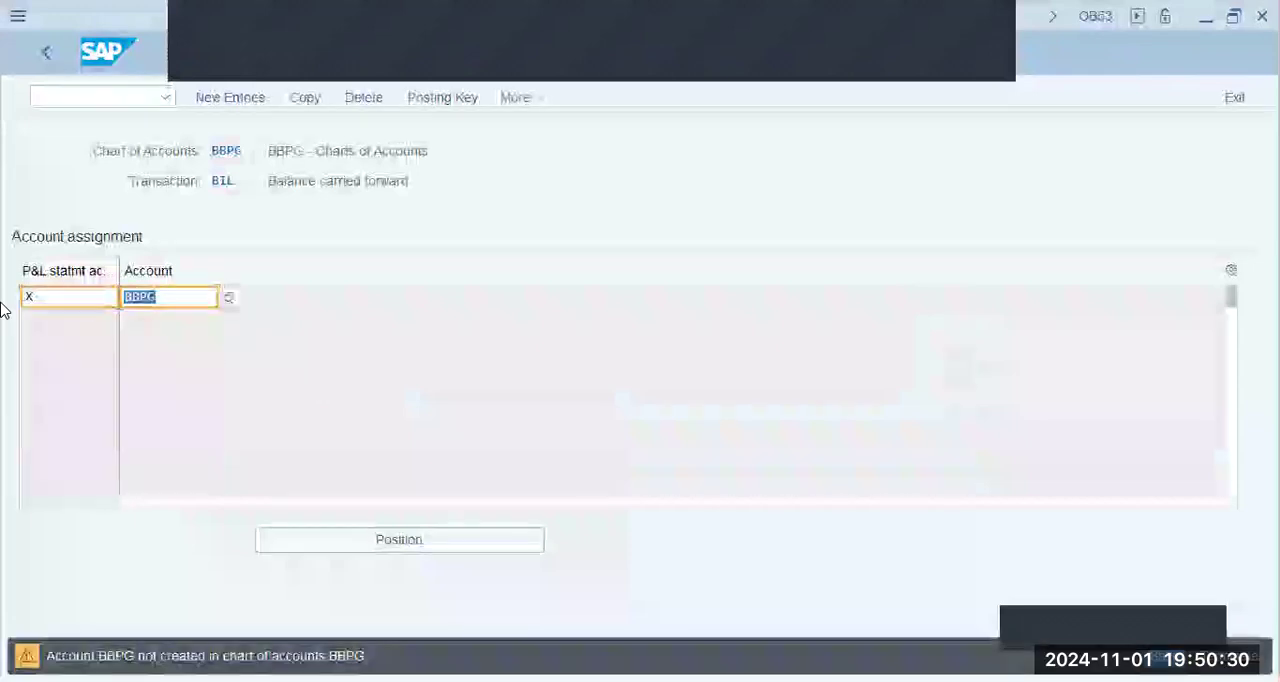
- Change the retained earnings account to 100100 and save the assignment under the proposed customizing request
type("100100")
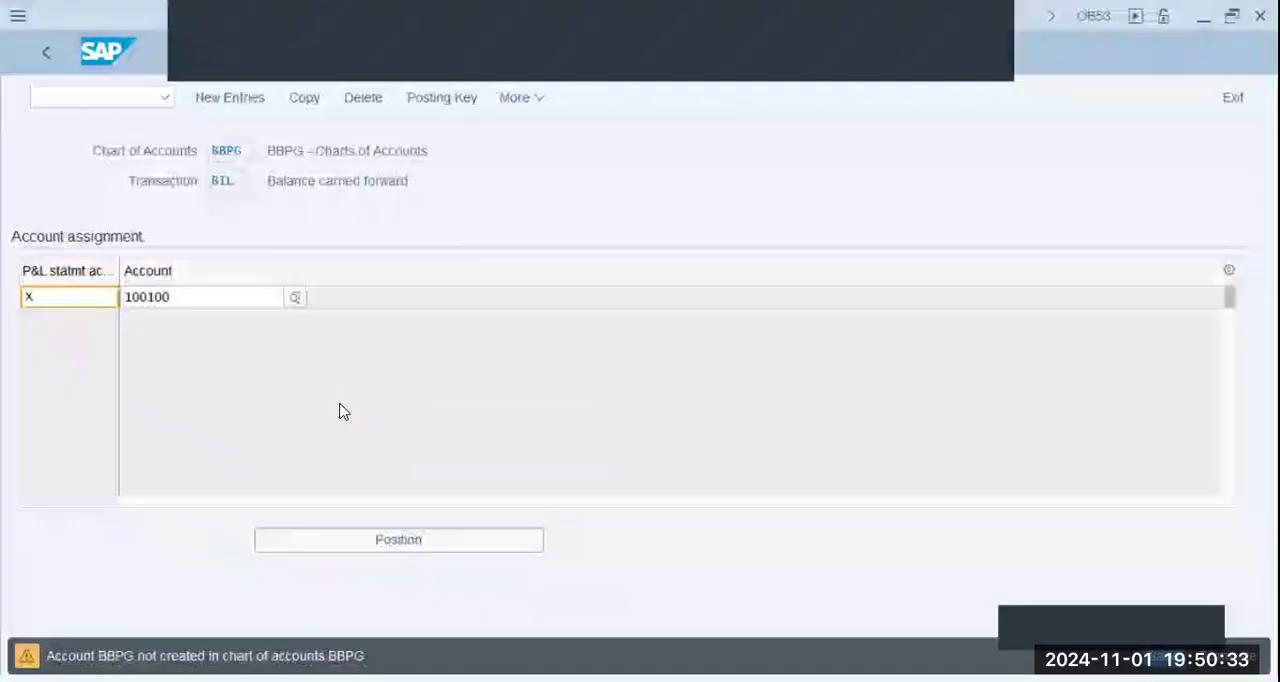
key("Return")
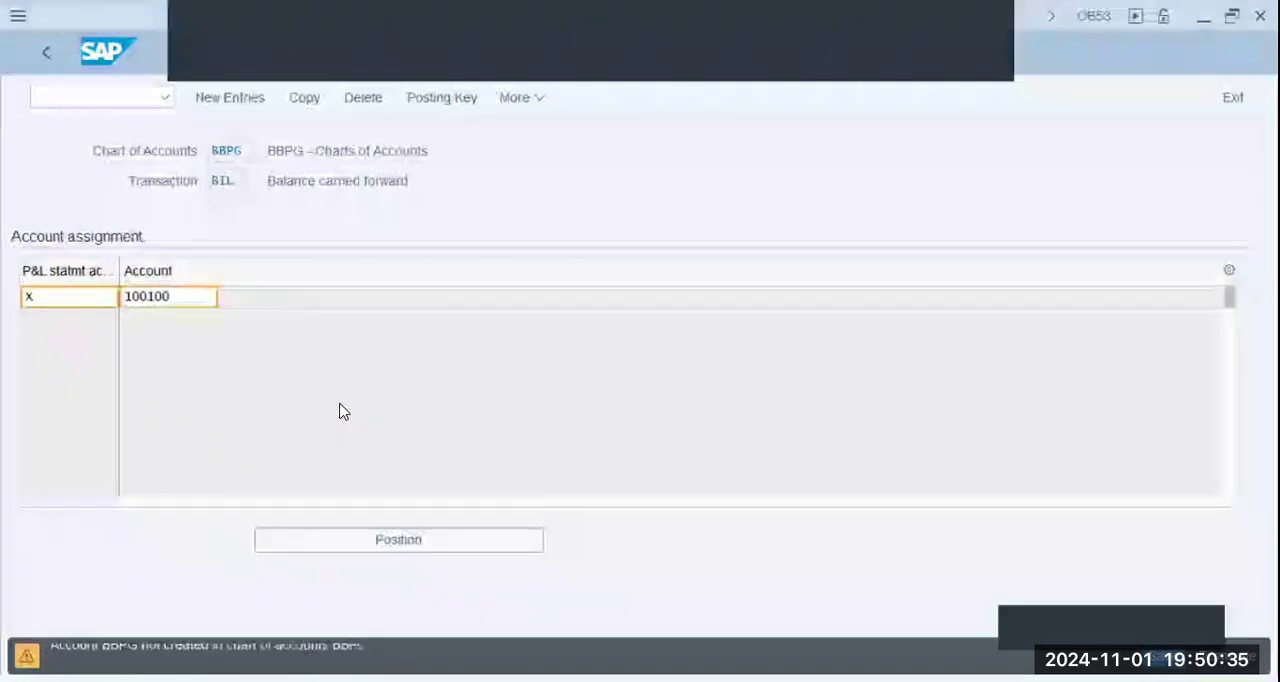
key("Return")
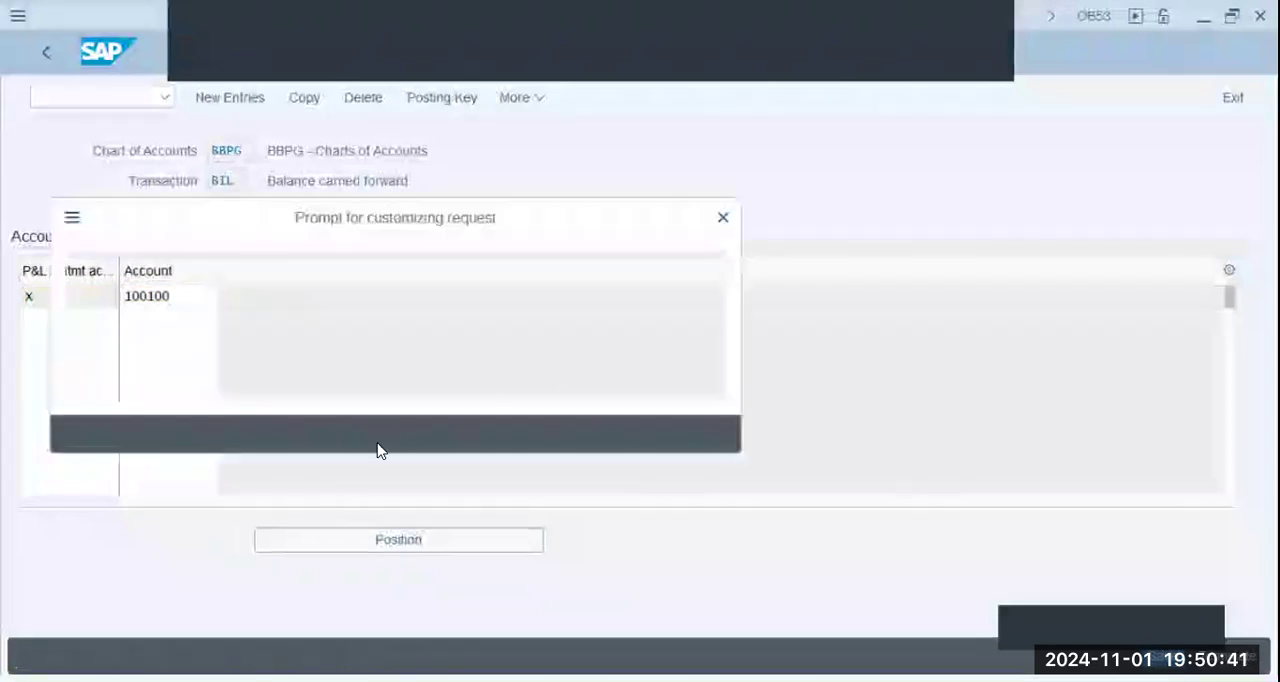
left_click(424, 431)
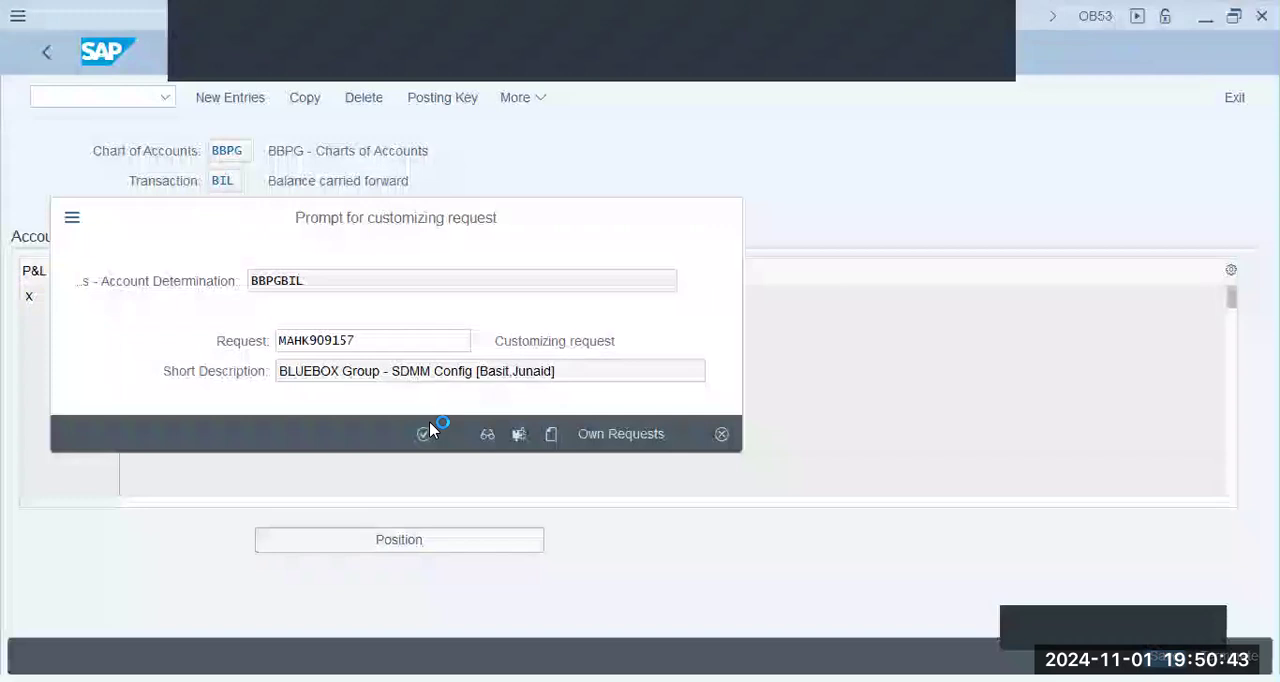
- Return to the configuration structure, collapse General Ledger Accounting and expand Financial Accounting Global Settings
left_click(35, 55)
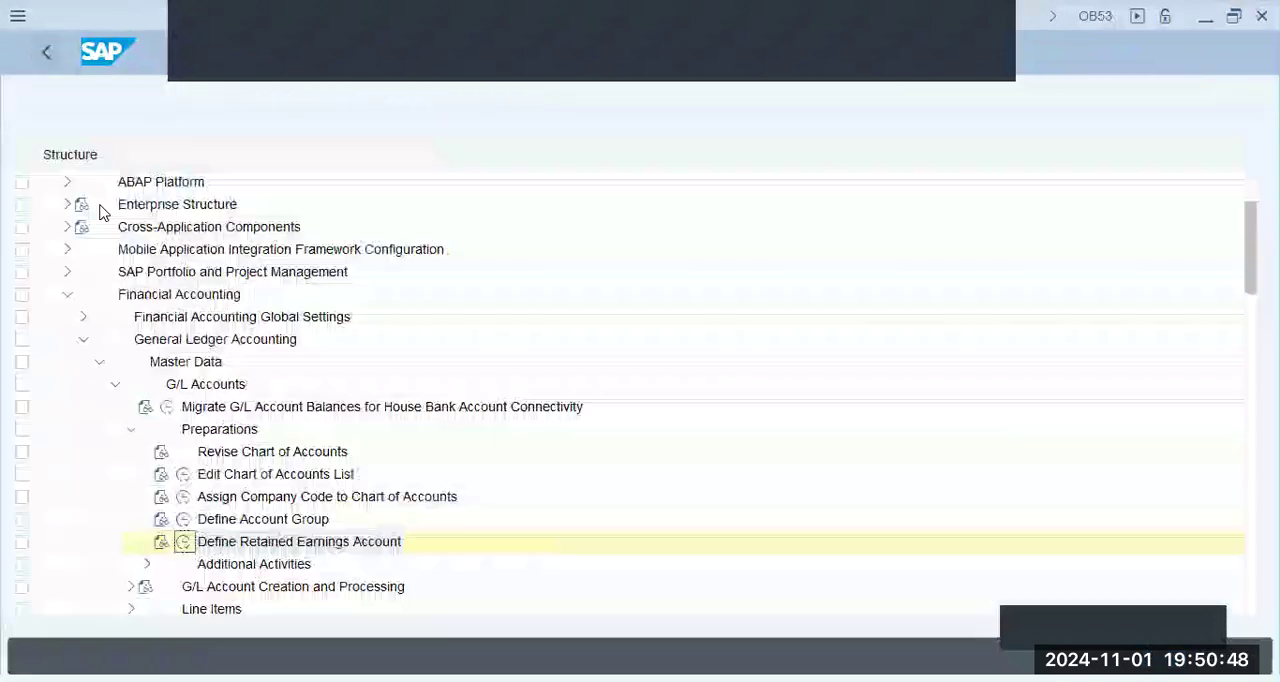
left_click(83, 339)
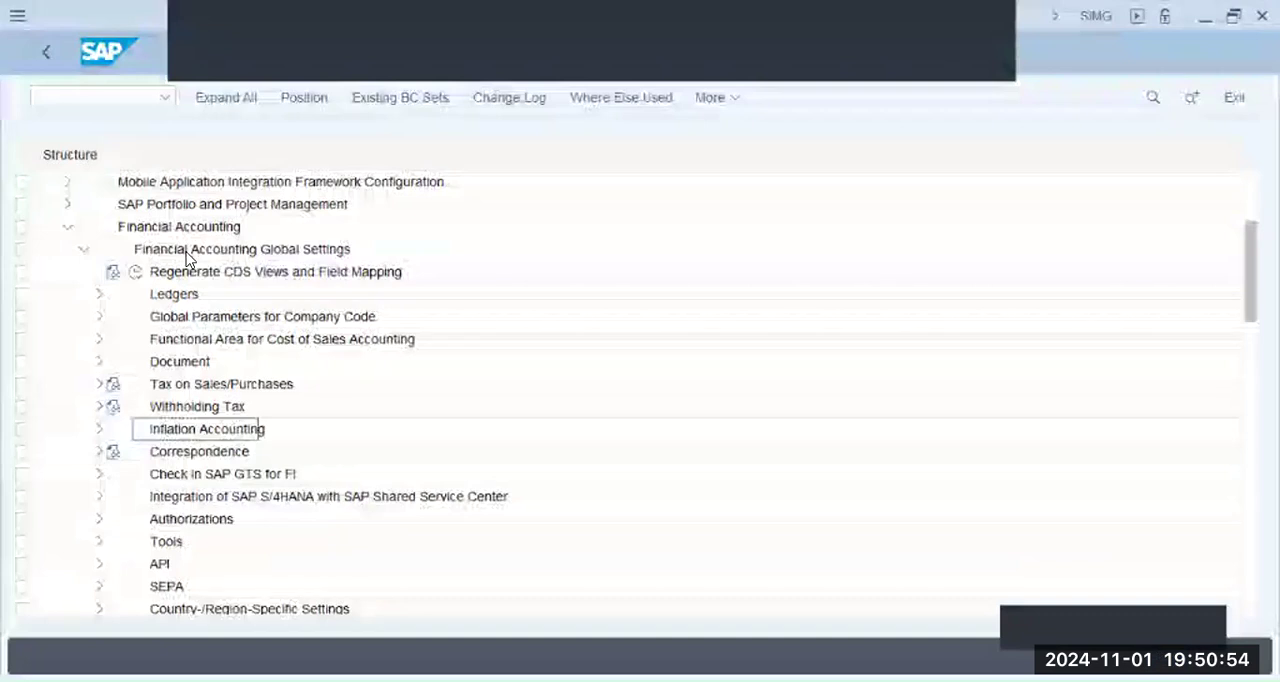
- Open the global parameters of company code BBPG from Global Parameters for Company Code, Enter Global Parameters
left_click(92, 316)
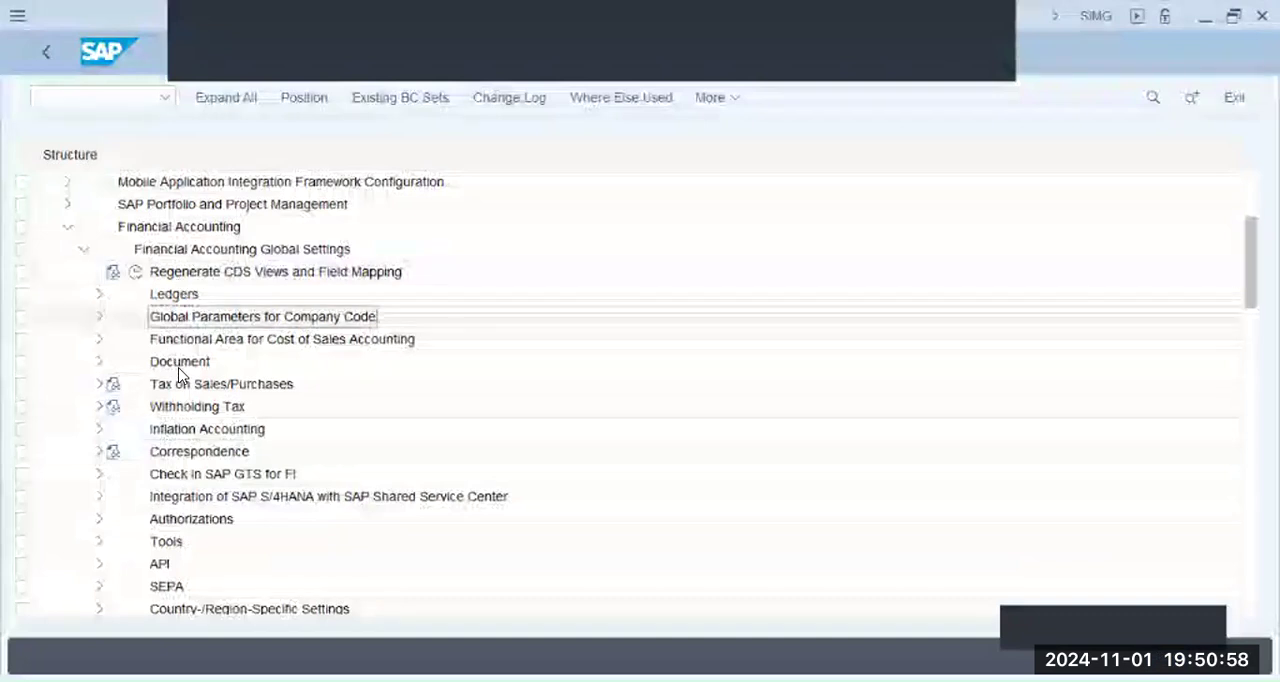
left_click(143, 343)
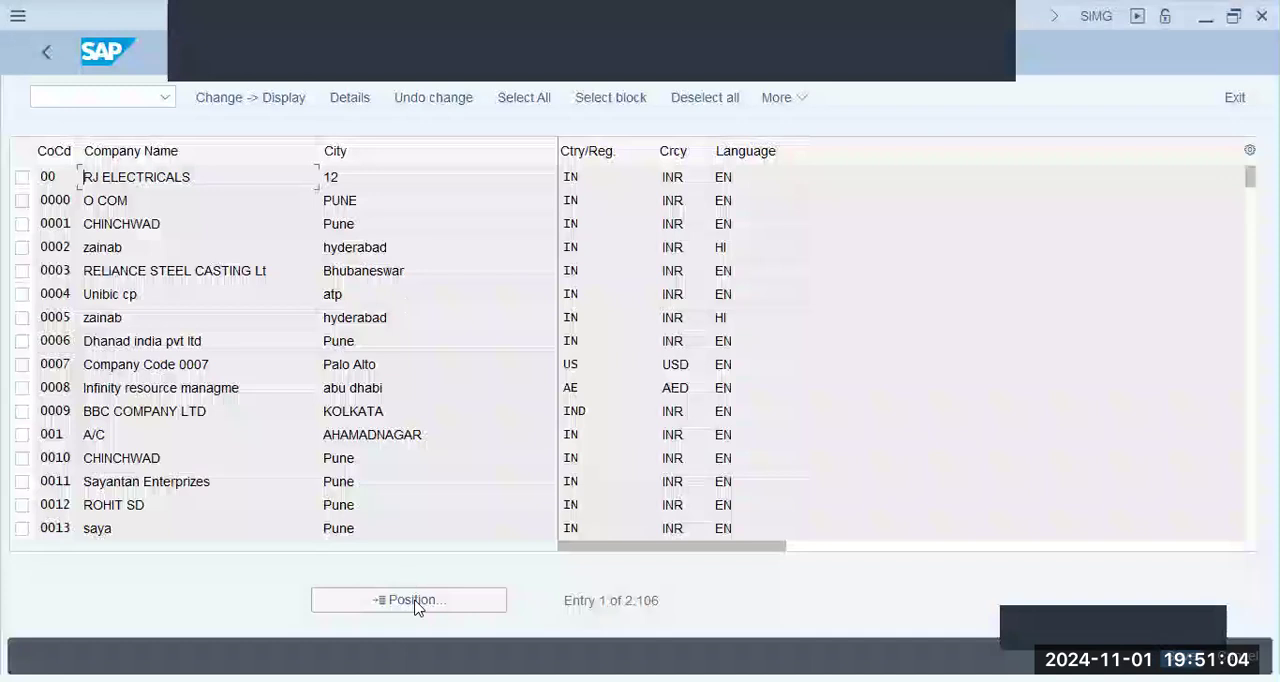
left_click(418, 607)
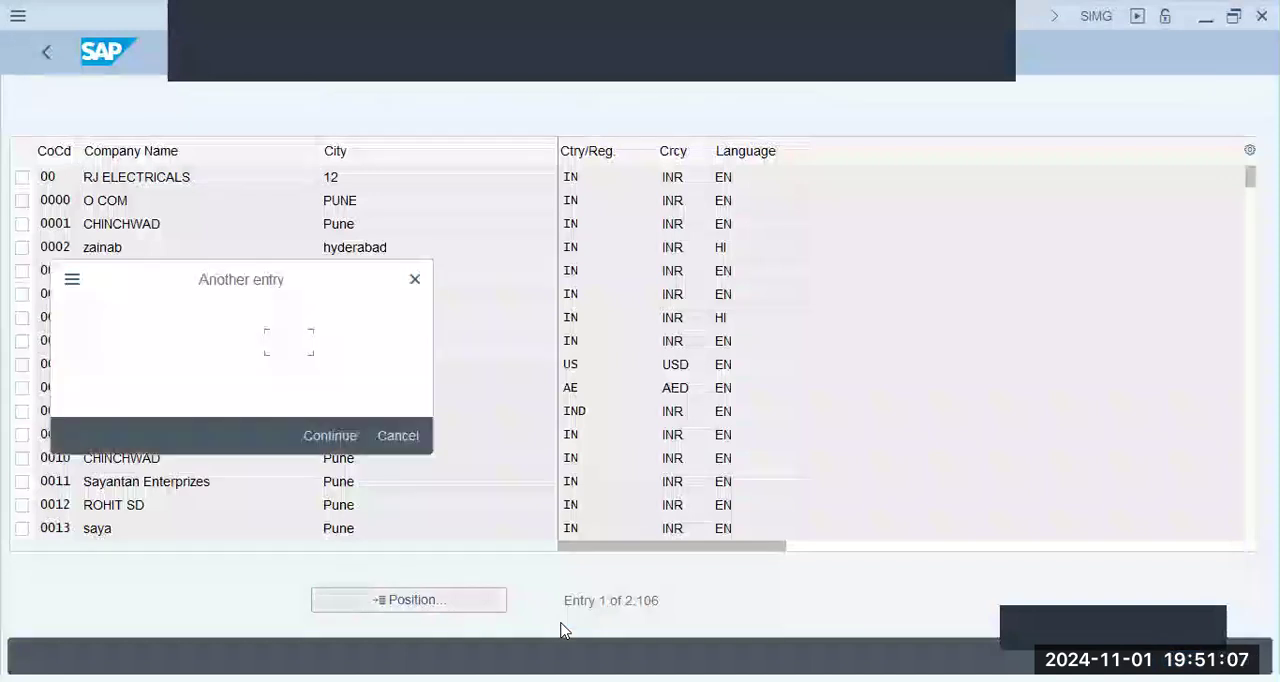
type("bbpg")
key("Return")
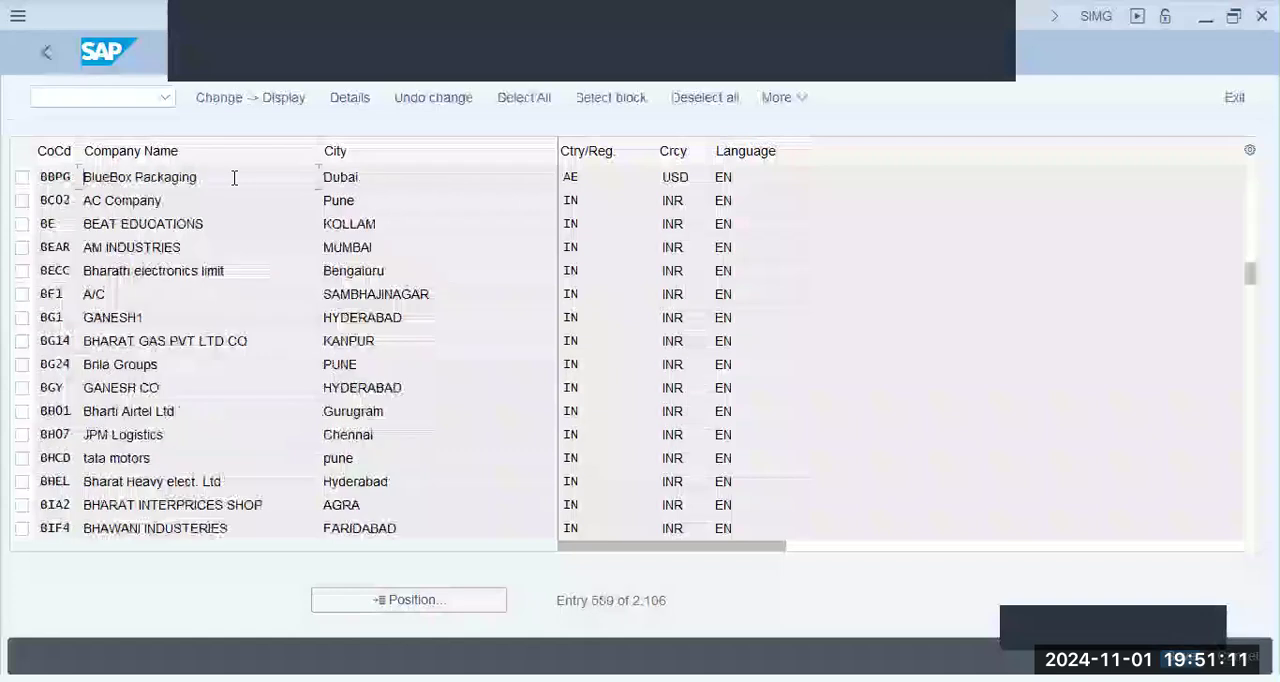
double_click(252, 190)
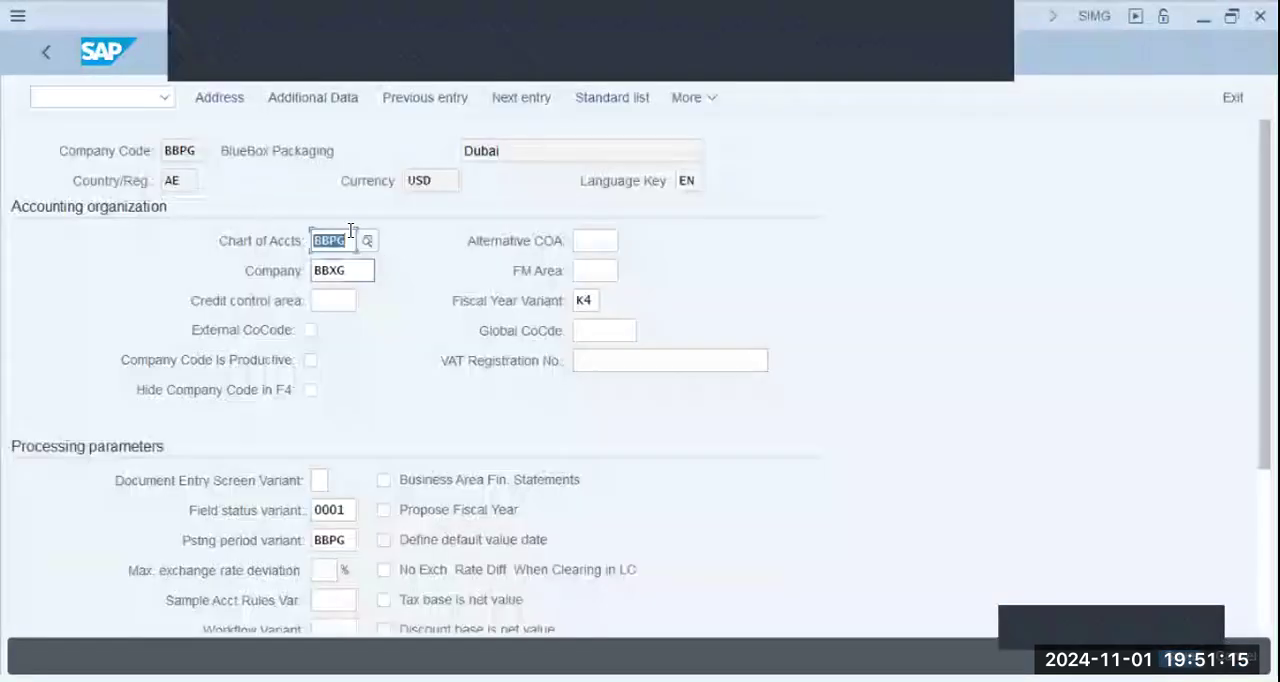
- Enable Negative Postings Permitted and Manage Postg Period in the processing parameters of company code BBPG
left_click(595, 270)
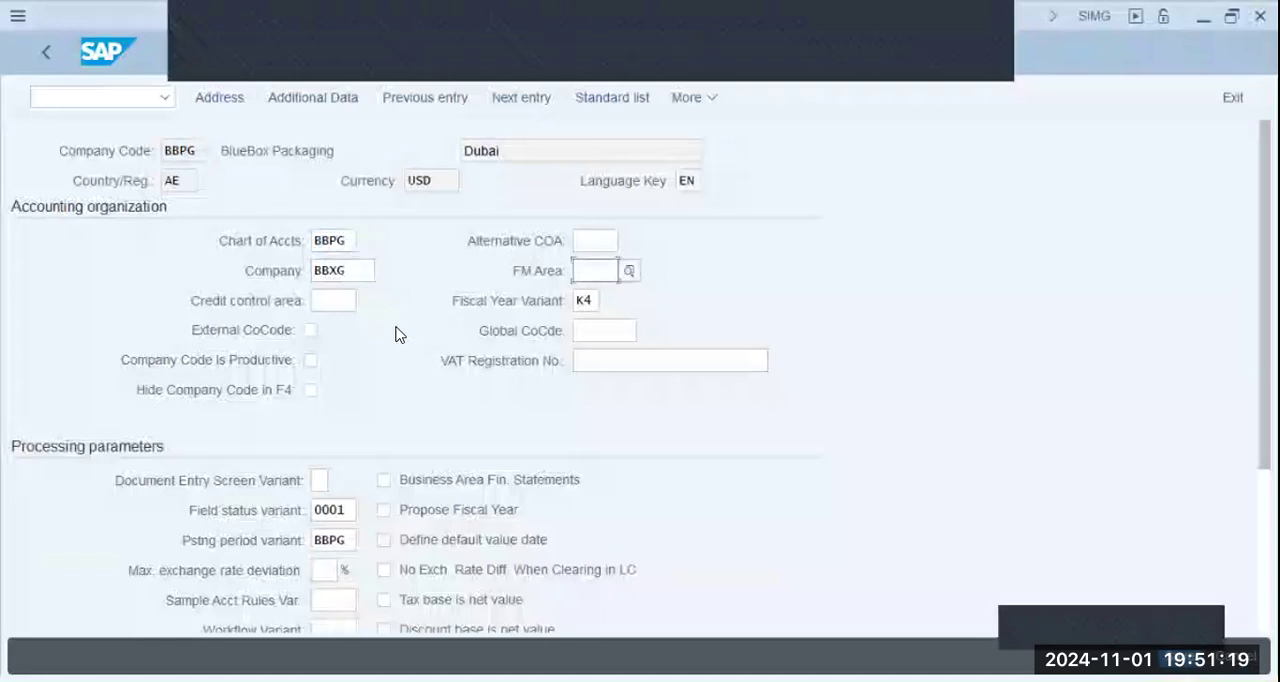
left_click(336, 510)
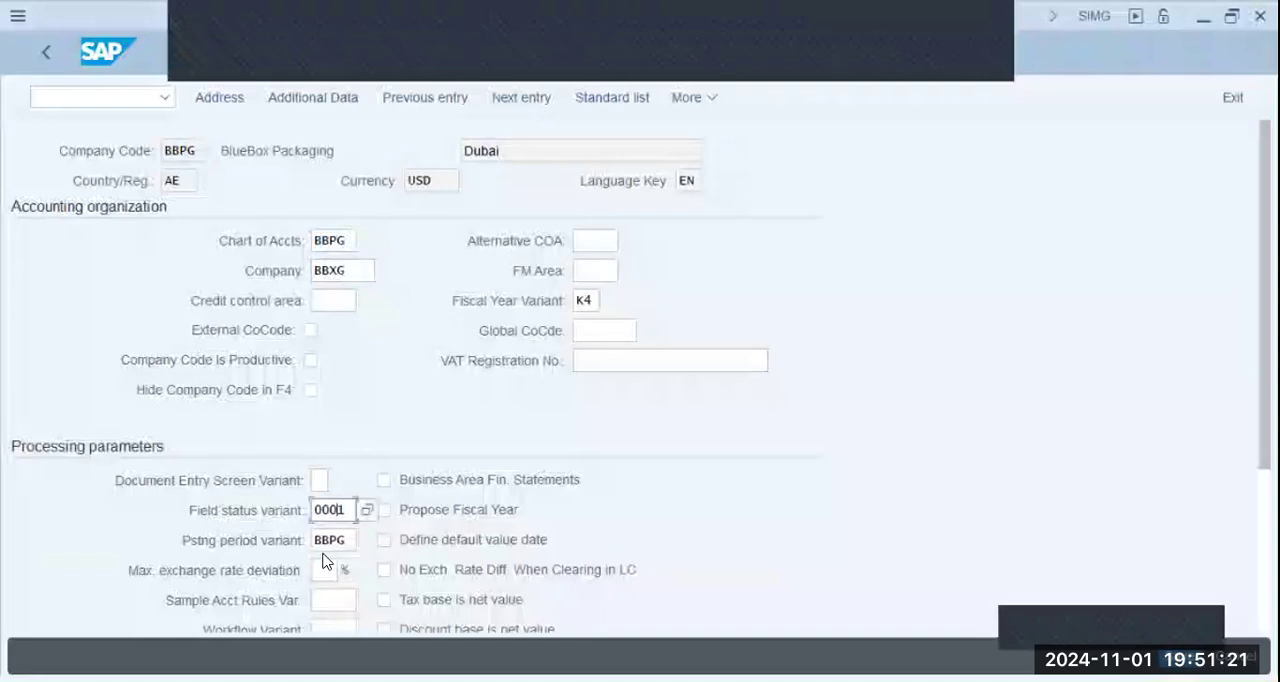
scroll(323, 558, "down", 1)
scroll(323, 553, "down", 3)
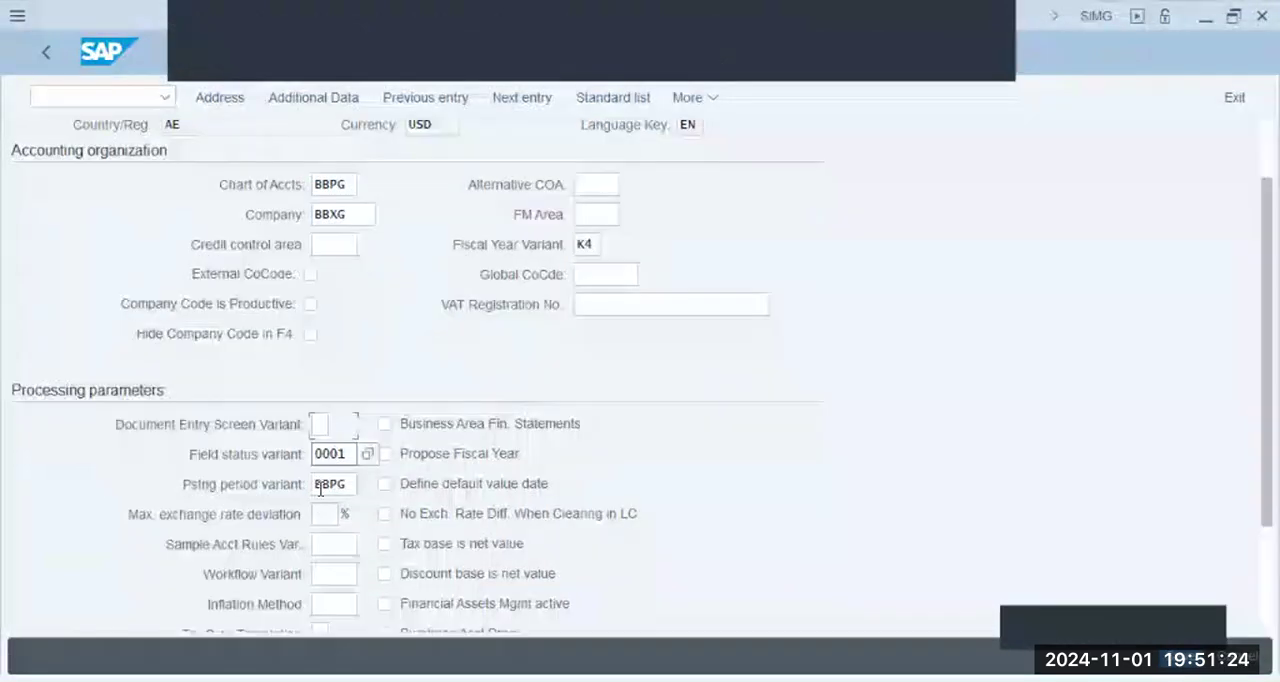
scroll(323, 515, "down", 2)
scroll(322, 480, "down", 2)
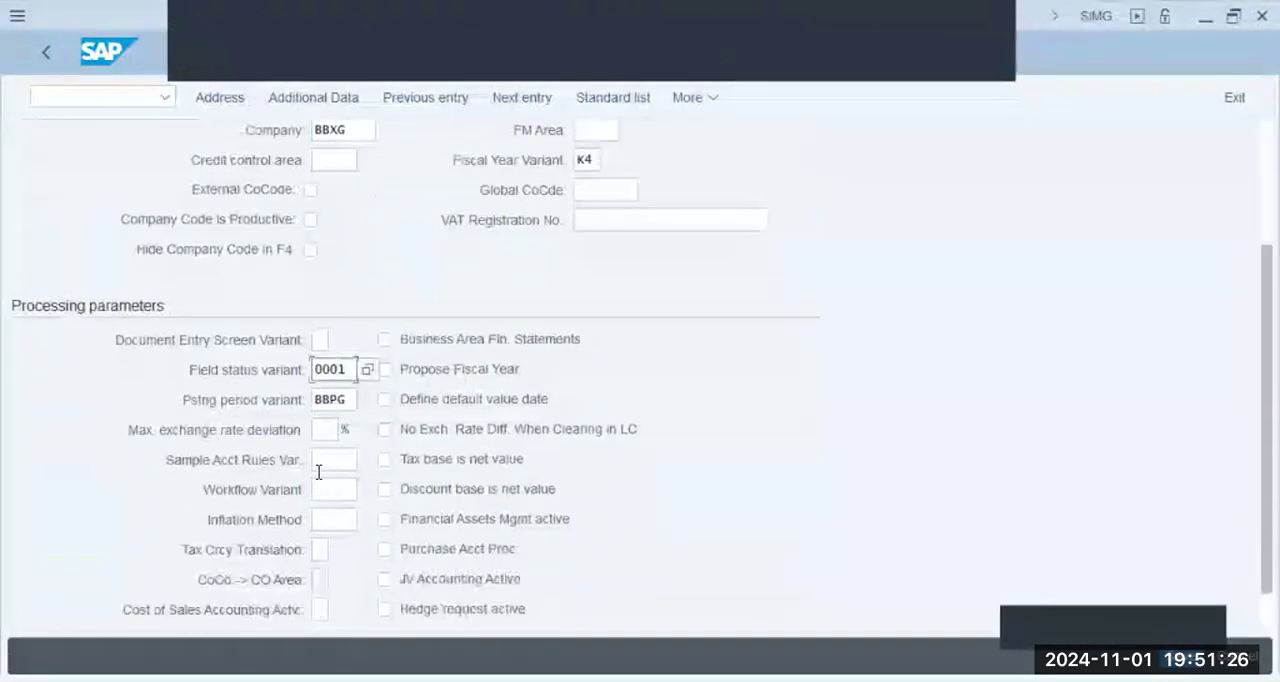
scroll(318, 472, "down", 3)
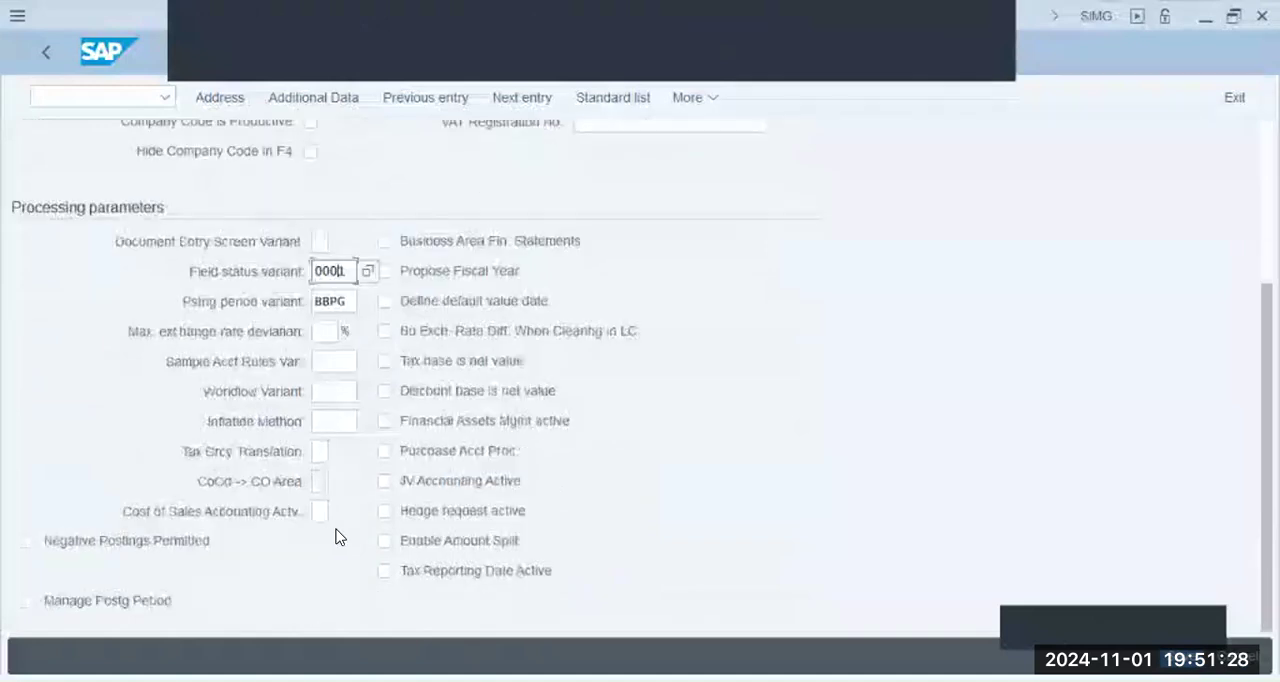
left_click(318, 514)
key("Tab")
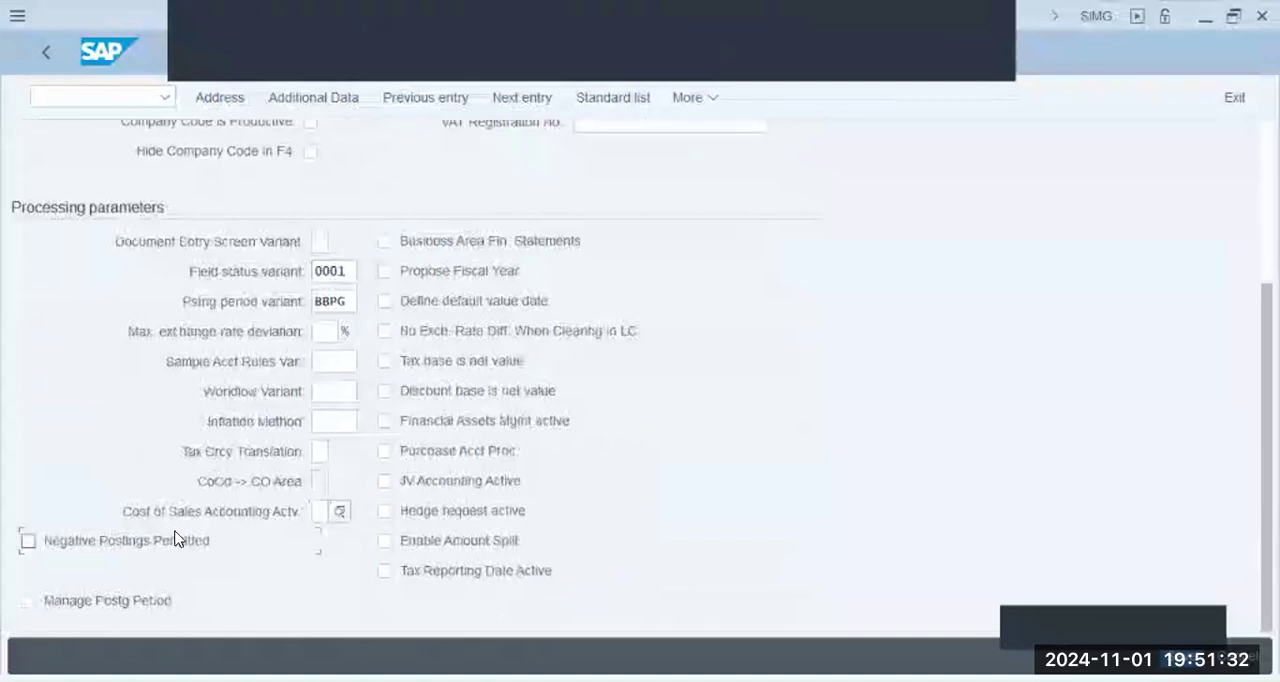
left_click(134, 608)
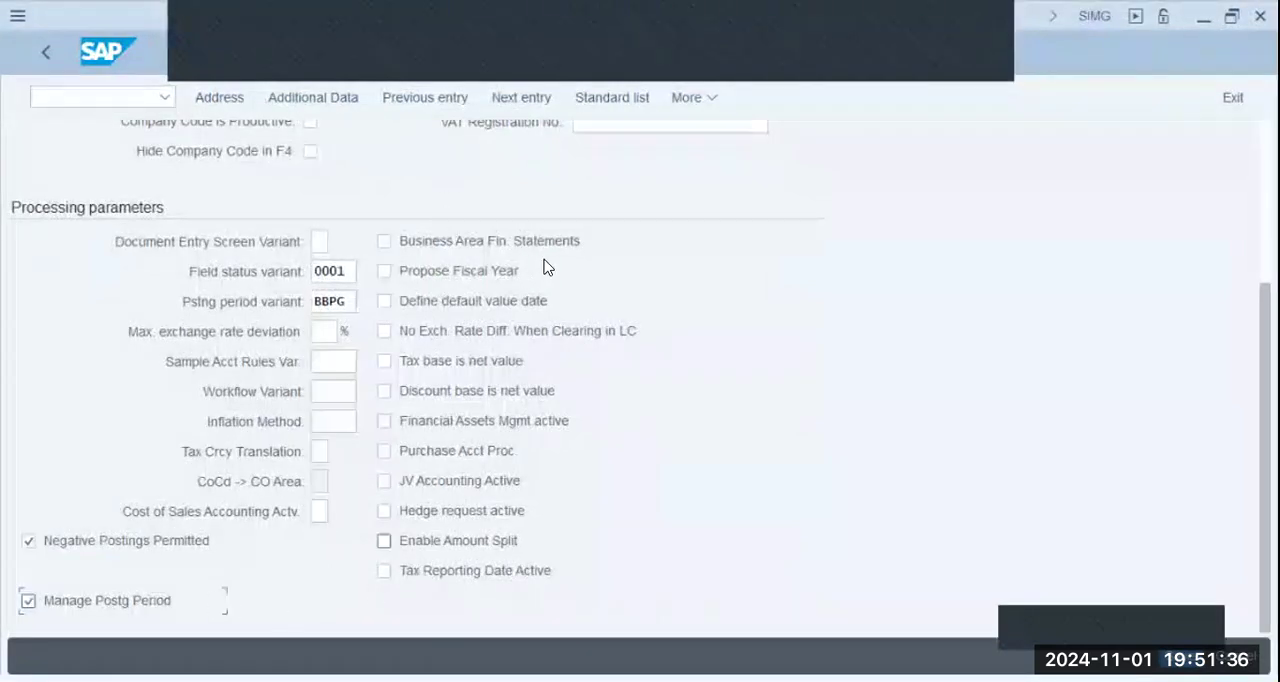
- Enable Propose Fiscal Year, Define default value date and Enable Amount Split, save the company code parameters and return to the configuration structure
left_click(465, 270)
left_click(580, 303)
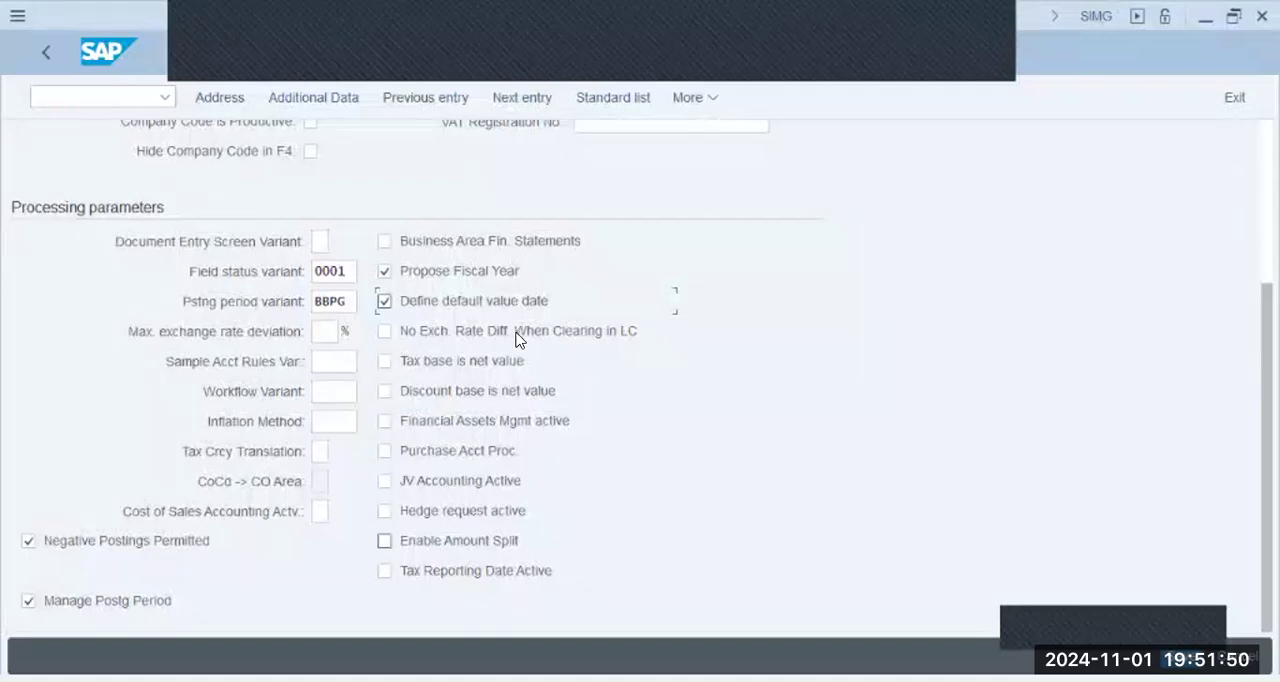
left_click(437, 547)
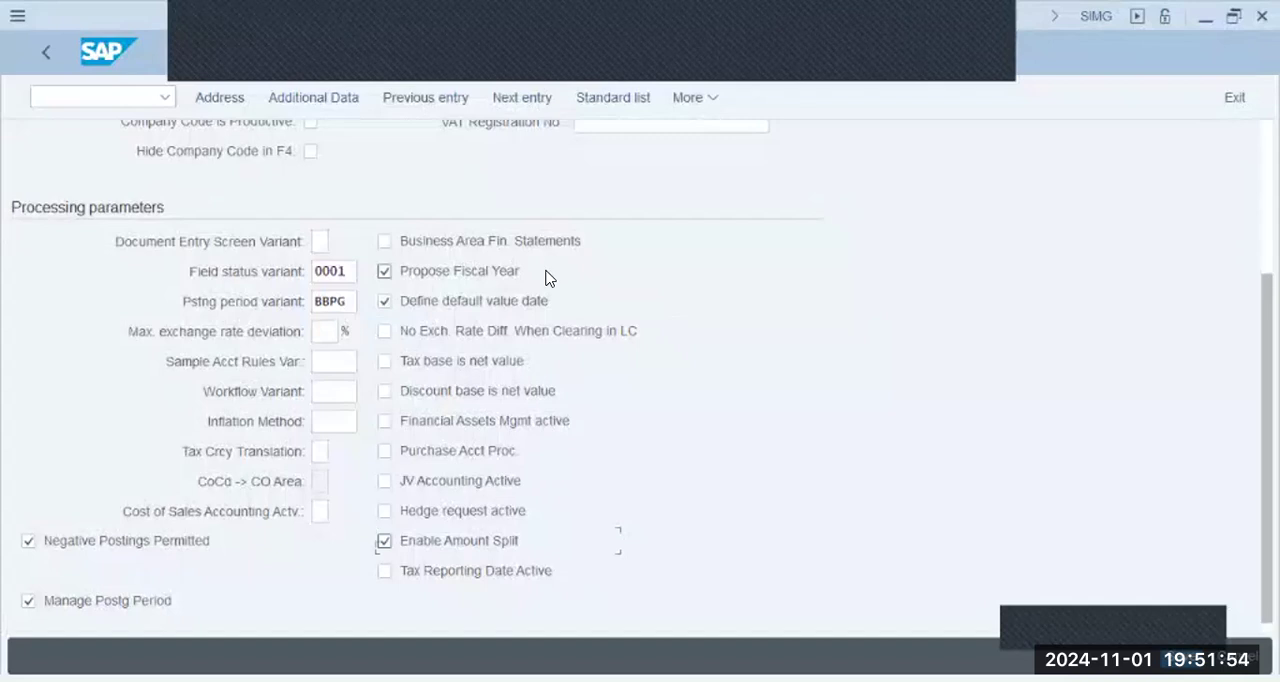
scroll(548, 278, "up", 5)
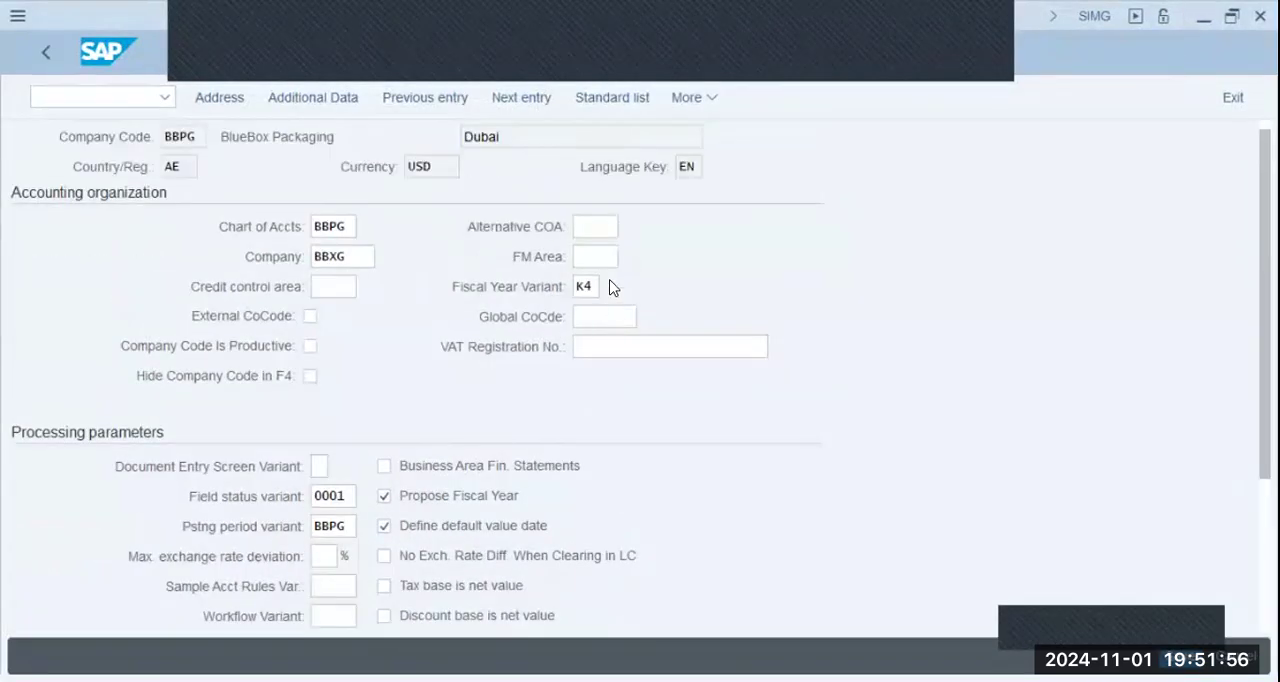
left_click(594, 218)
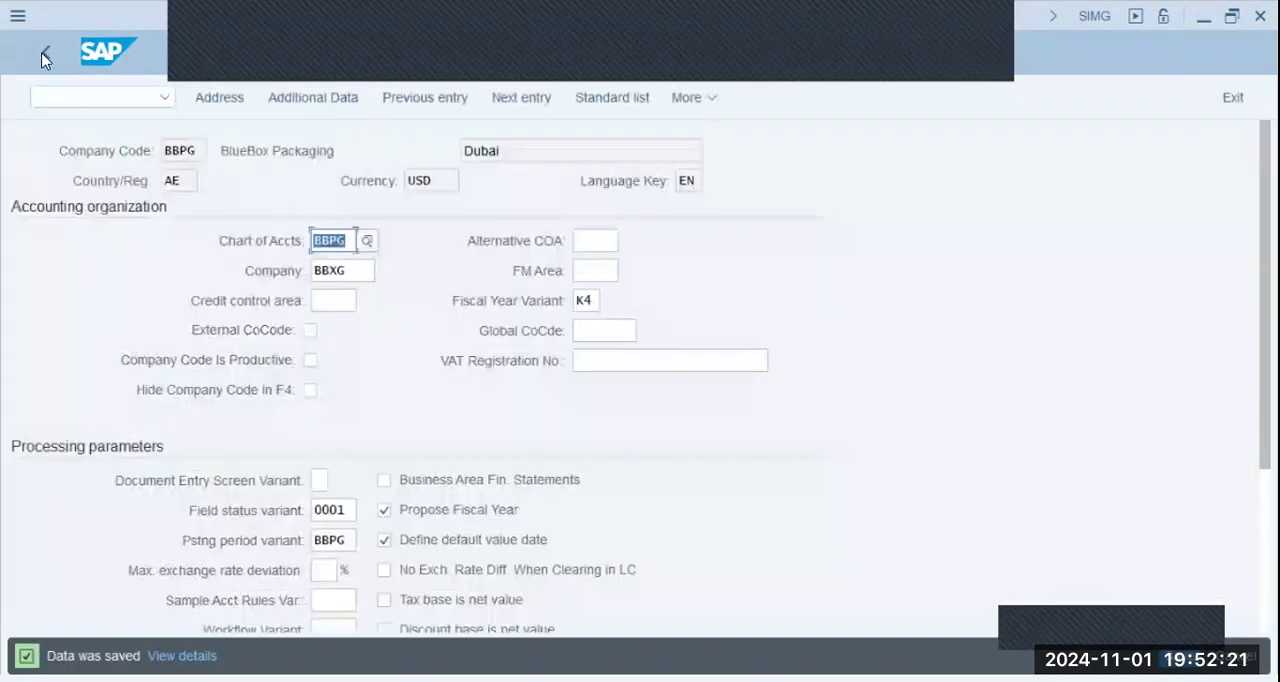
left_click(43, 56)
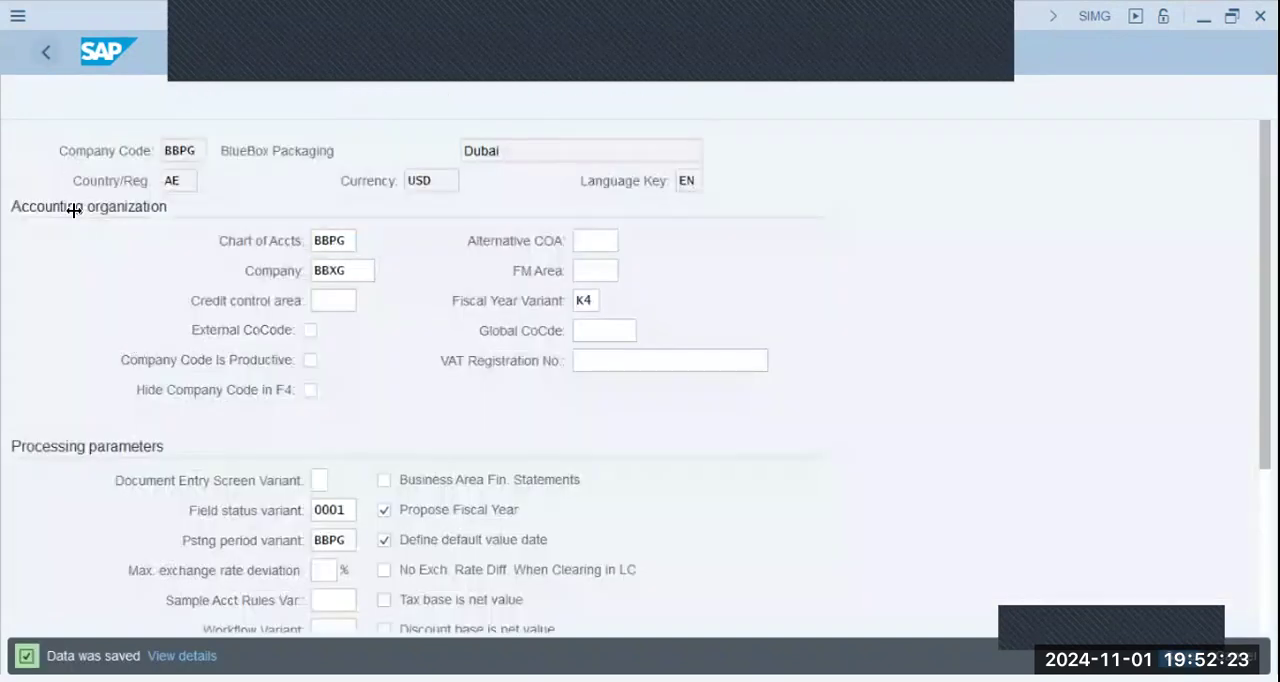
left_click(55, 55)
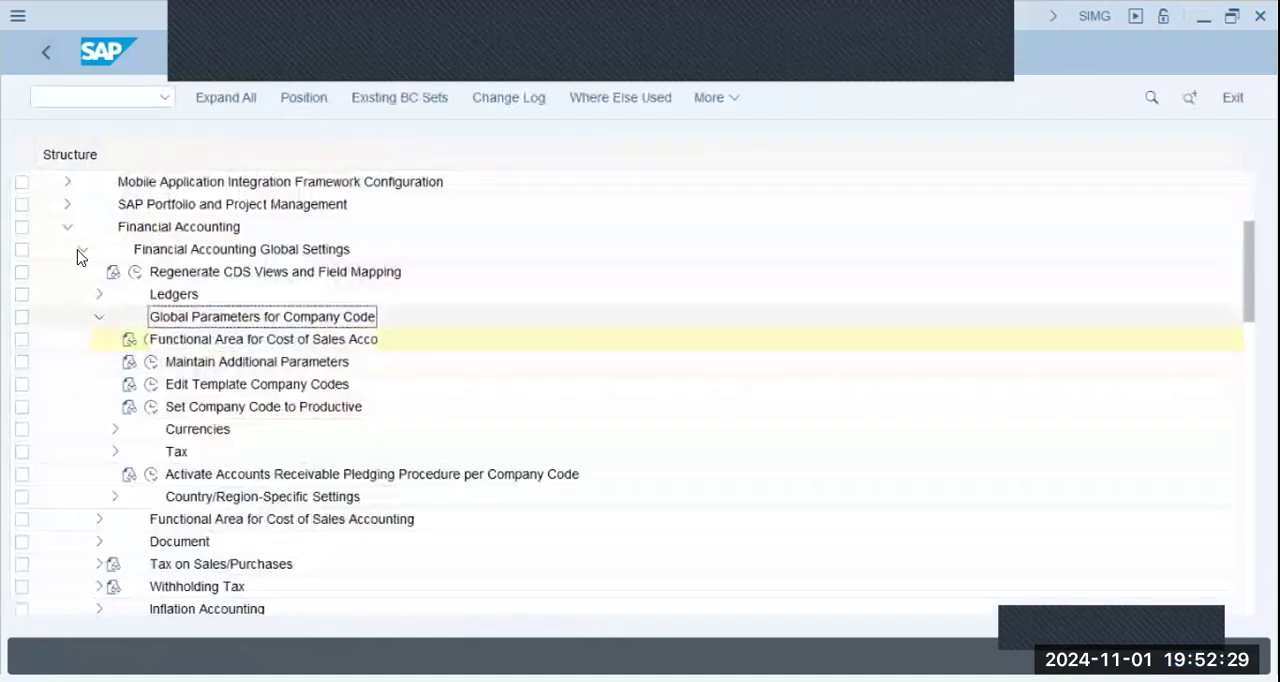
- Collapse Financial Accounting in the structure and expand Logistics - General down to Material Master
left_click(81, 251)
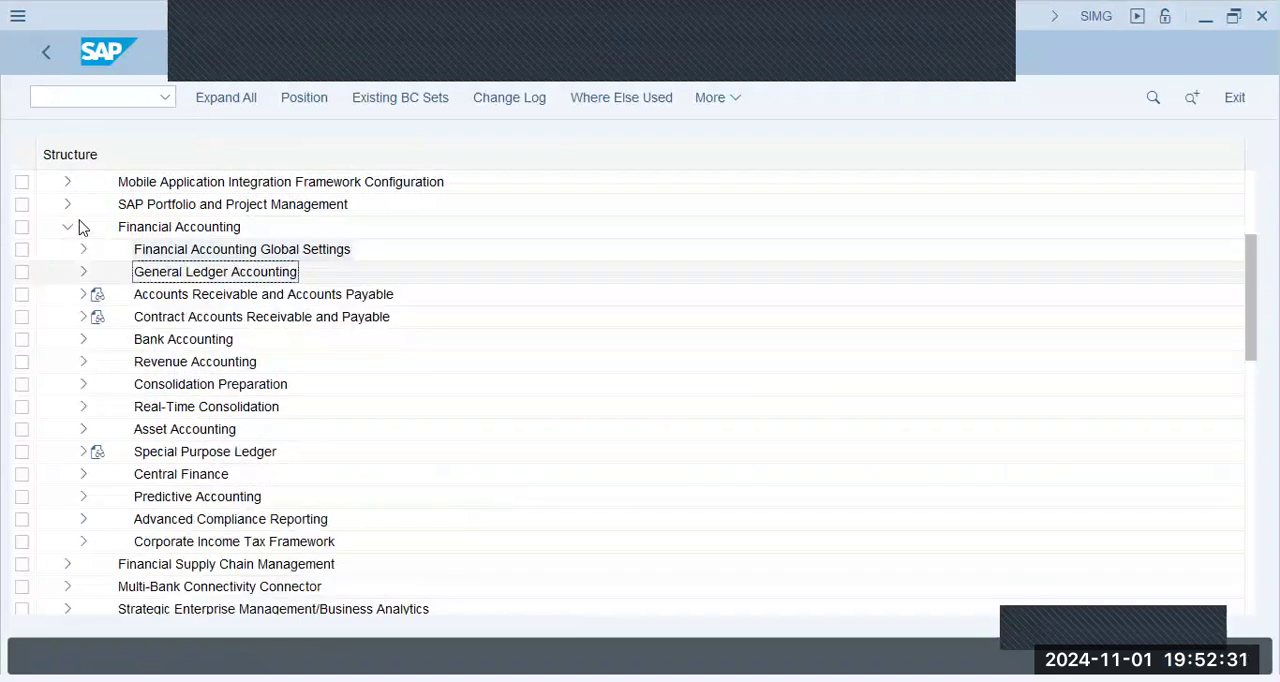
left_click(65, 230)
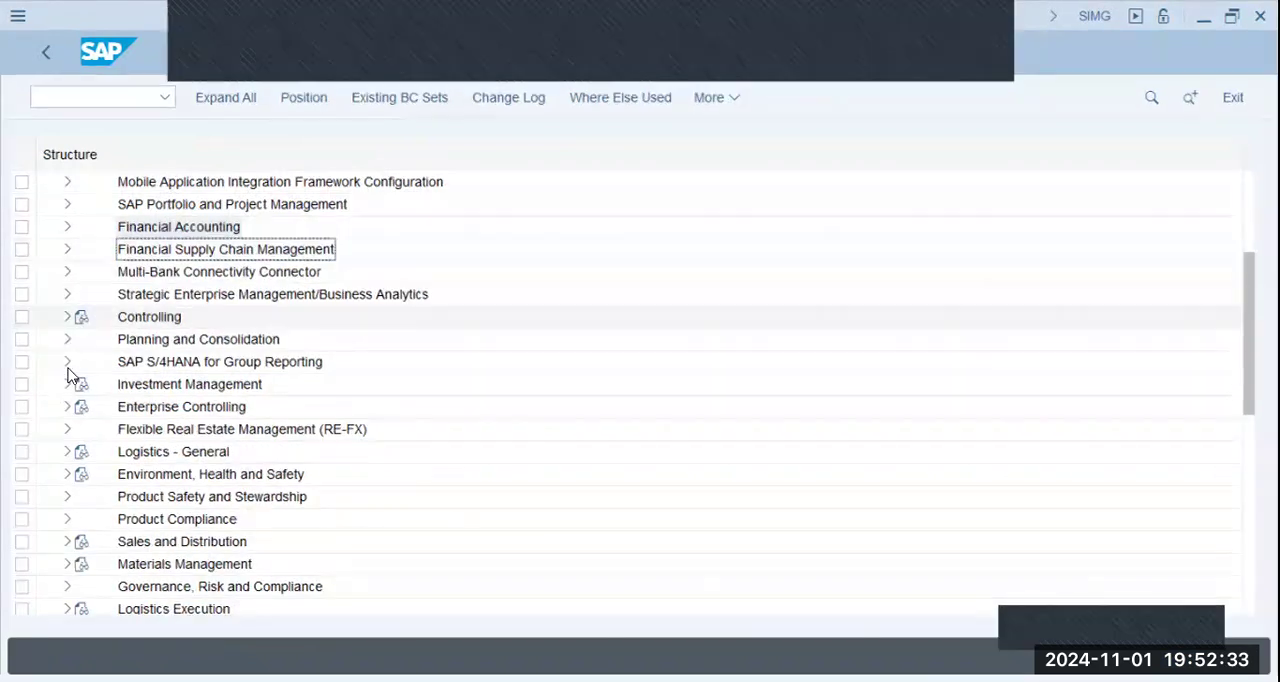
left_click(68, 452)
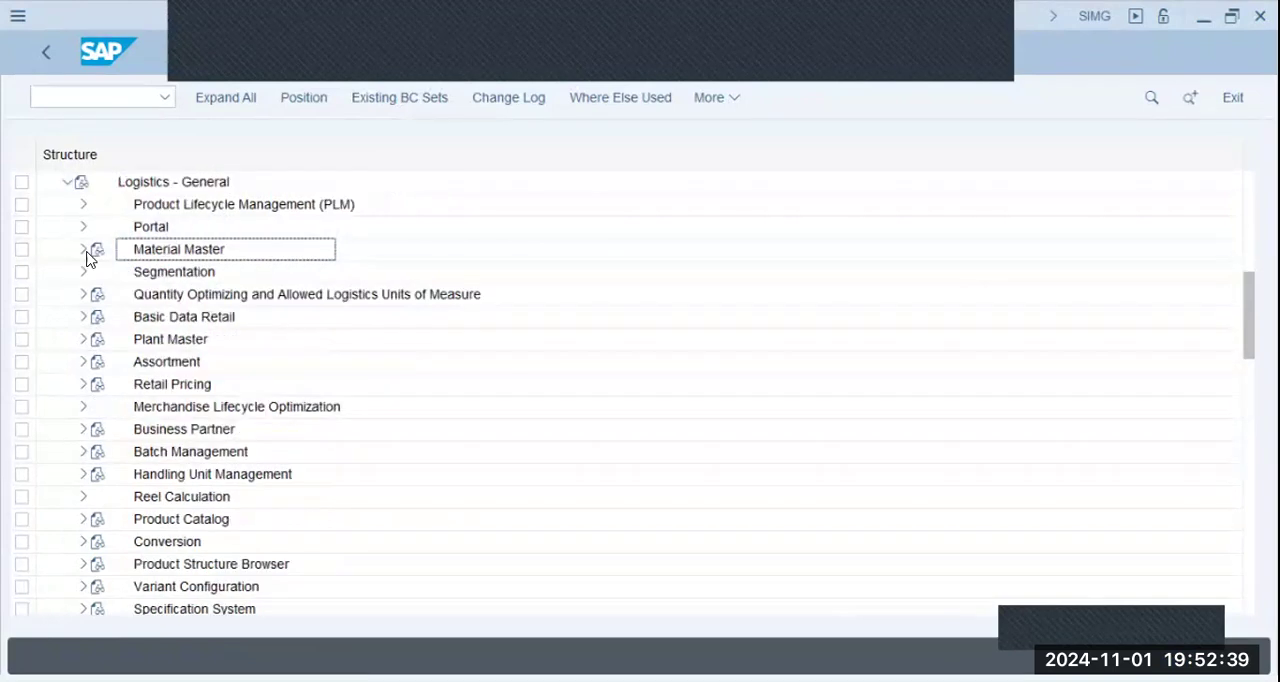
left_click(83, 250)
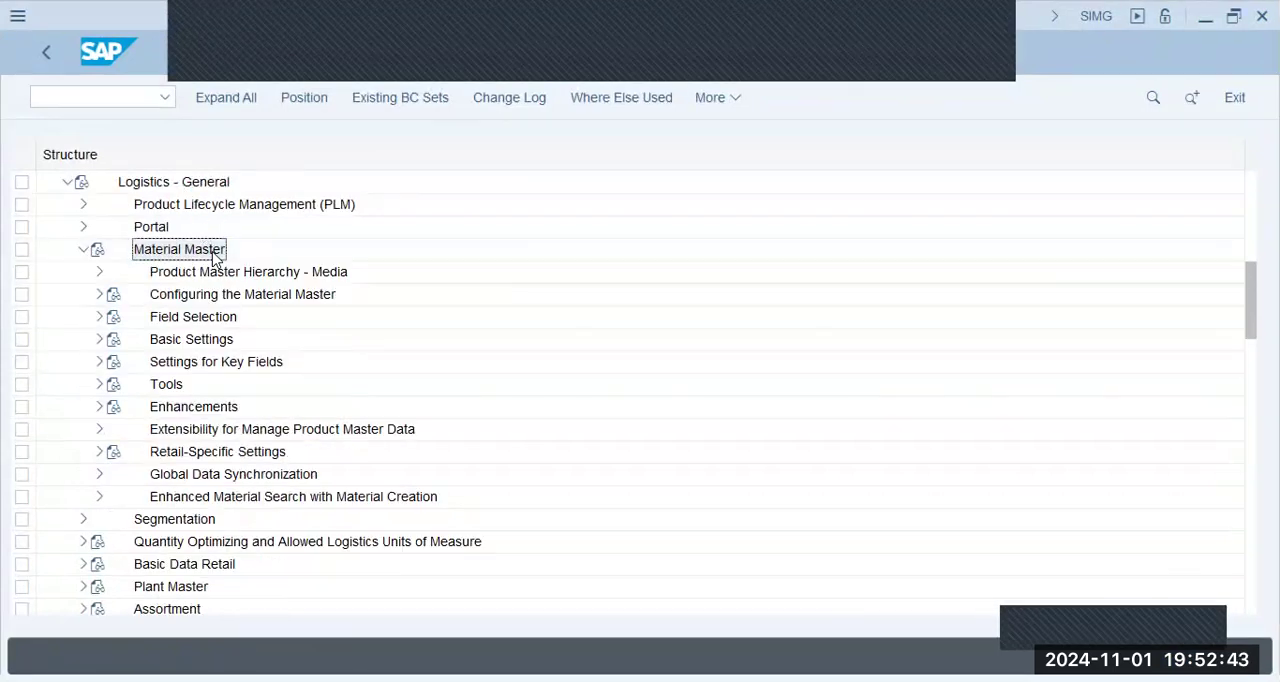
key("Down")
key("Down")
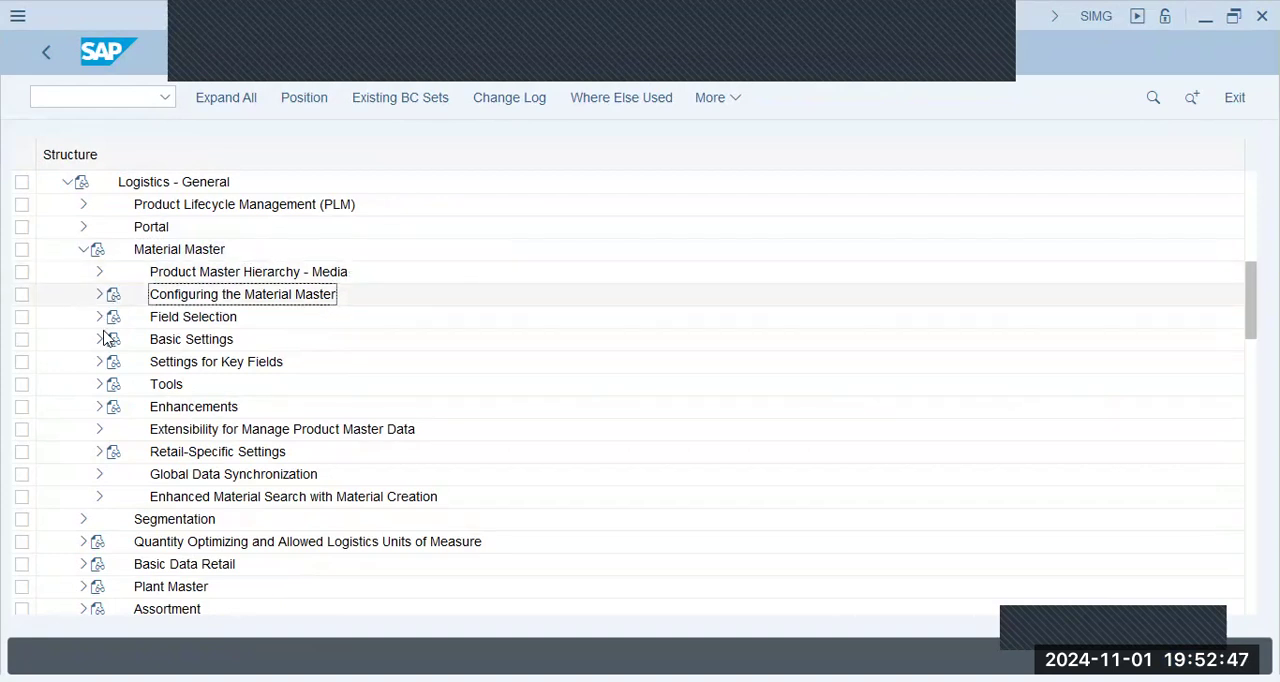
- Open the Define Attributes of Material Types activity under Basic Settings, Material Types
left_click(100, 341)
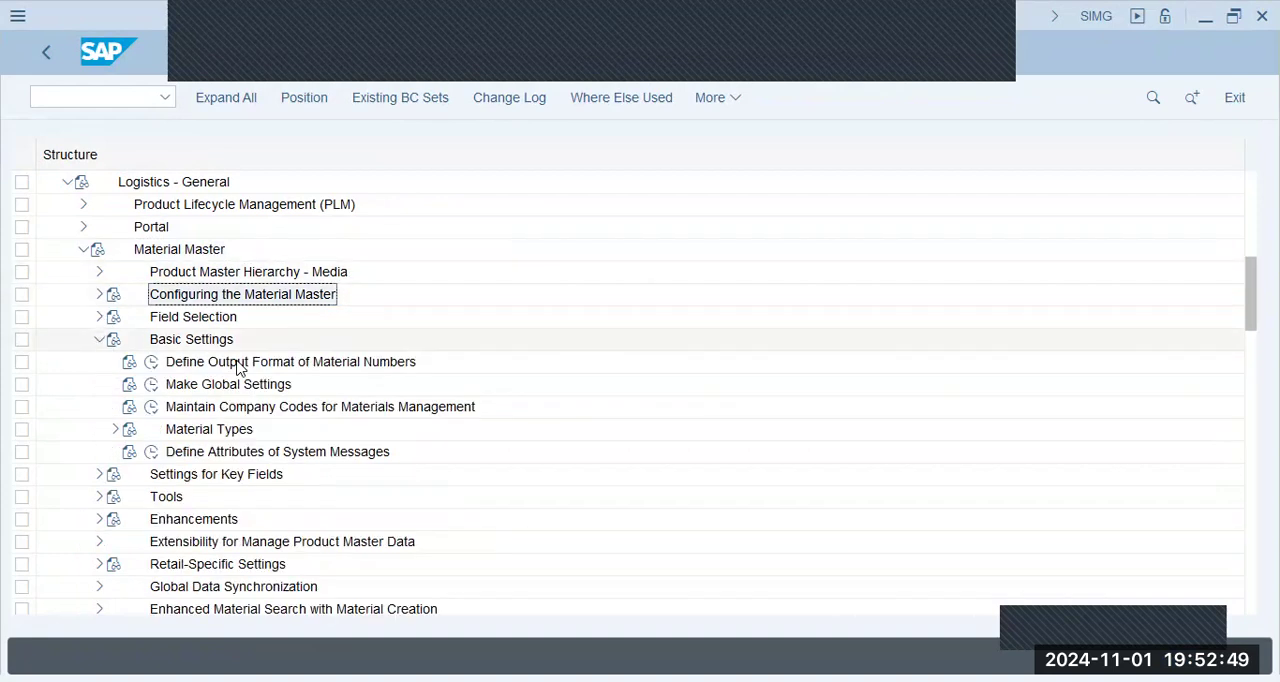
left_click(240, 366)
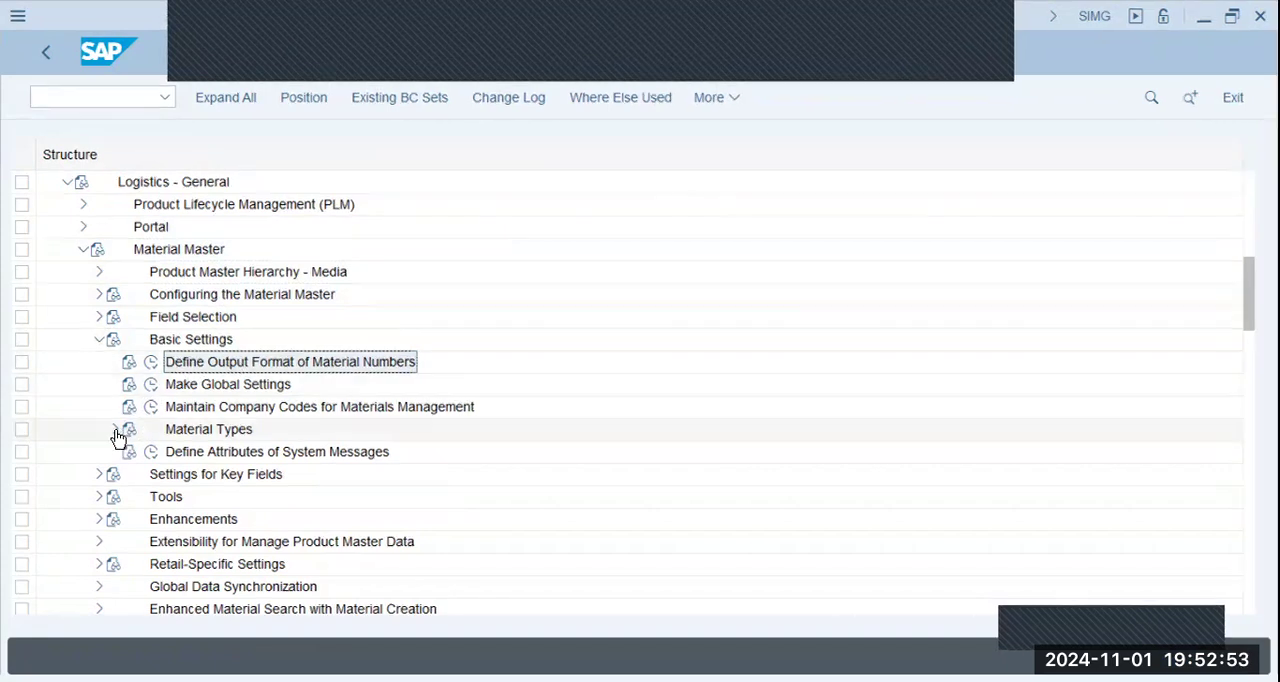
left_click(209, 436)
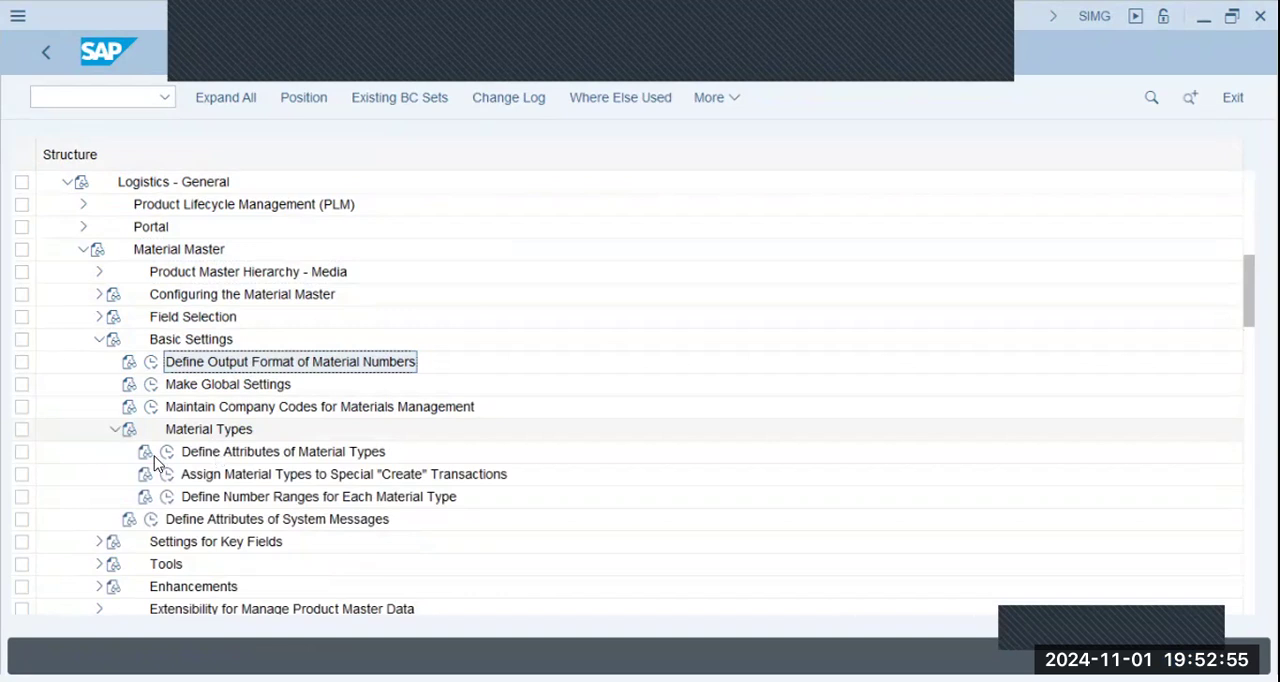
left_click(168, 453)
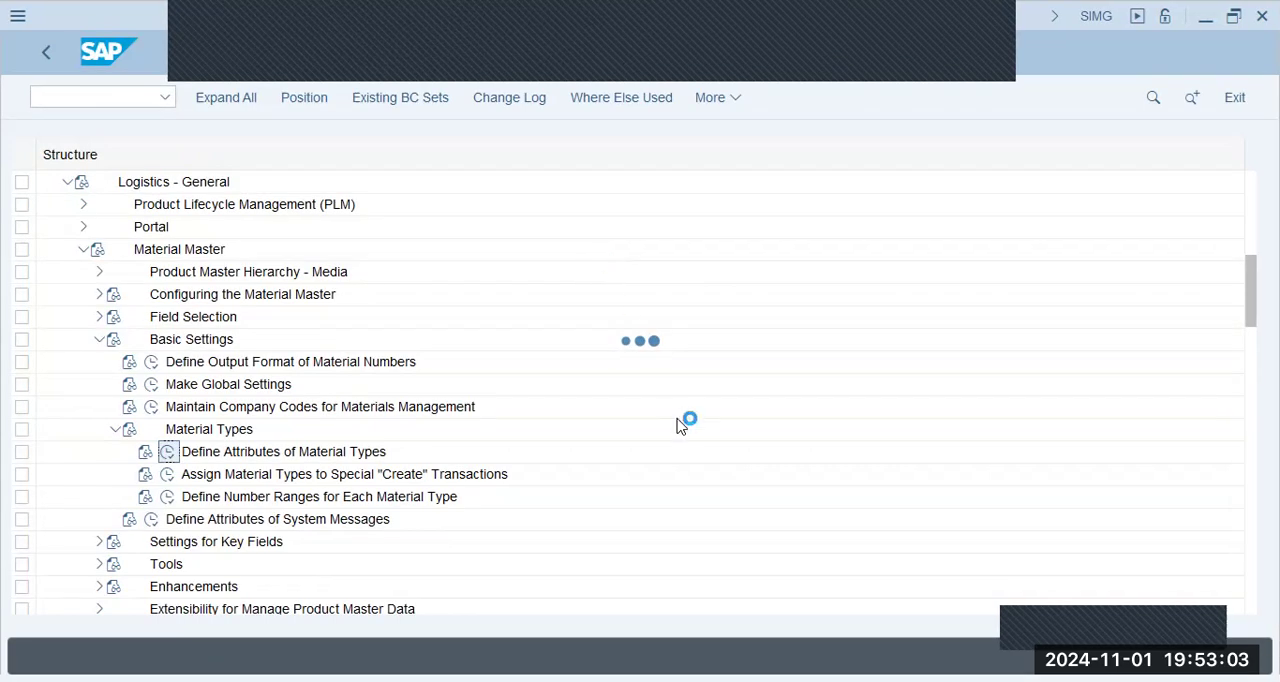
- Switch to Notepad and review the material type codes listed under Material Accts in the SD/MM notes
key("alt+Tab")
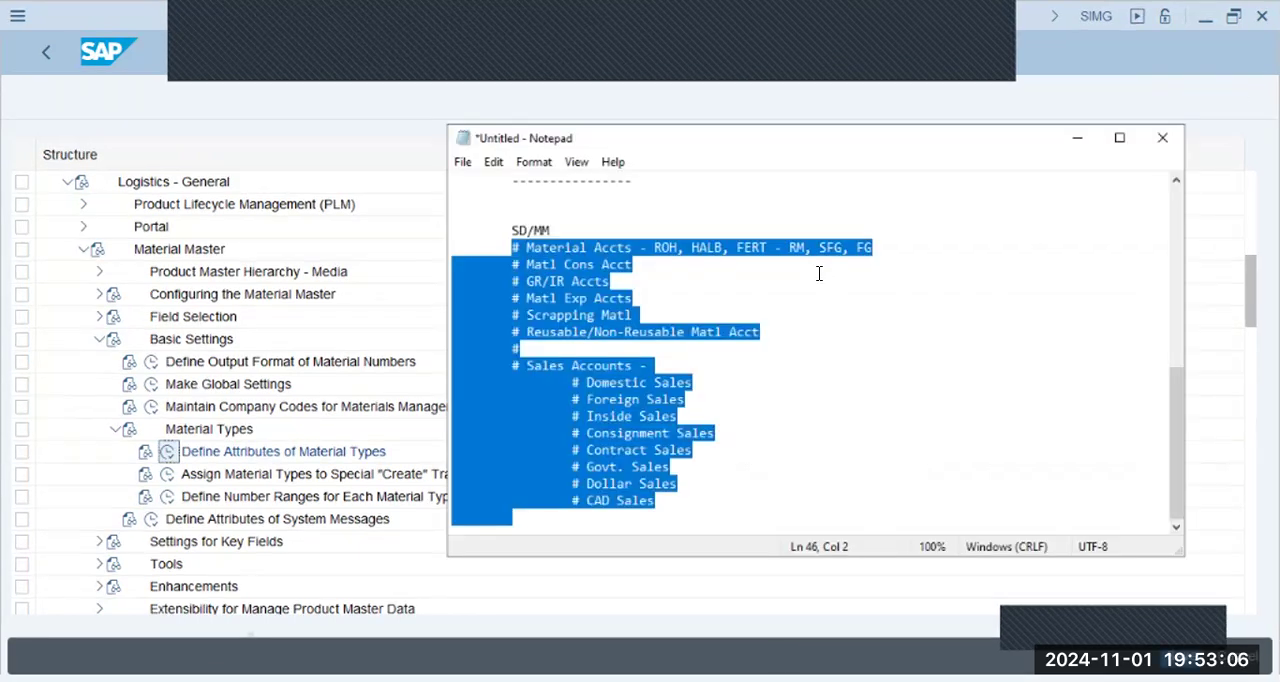
left_click(785, 276)
scroll(728, 277, "up", 1)
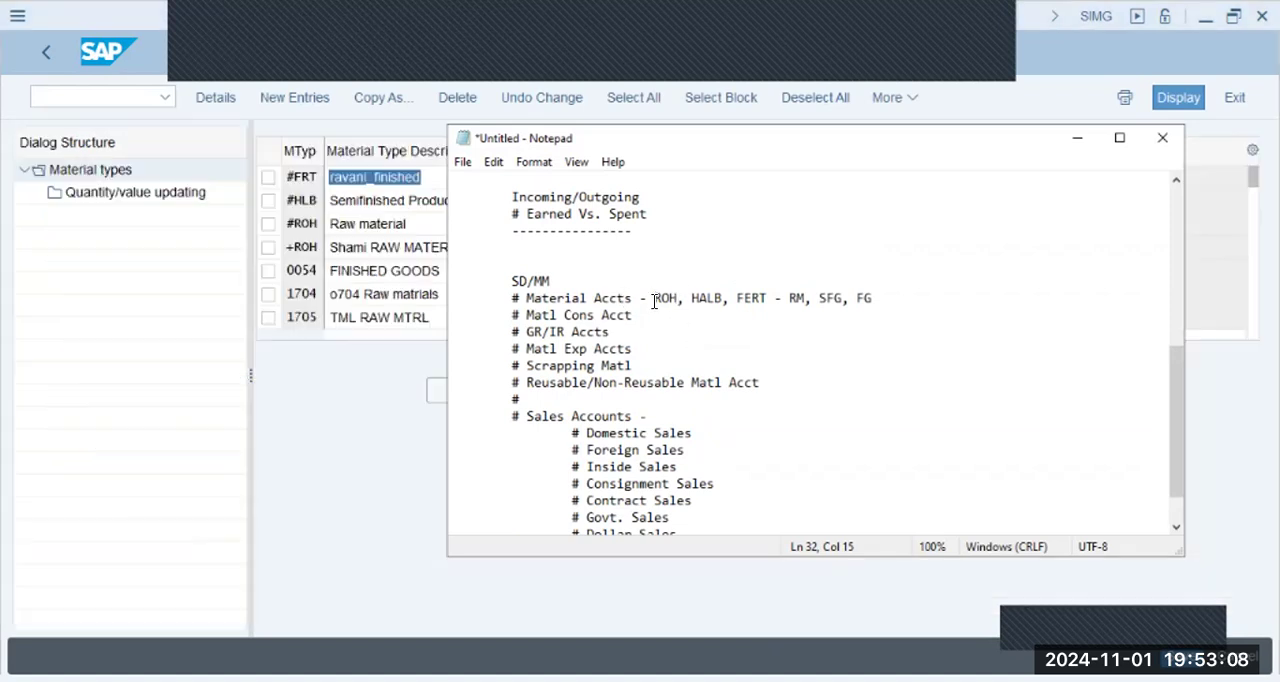
left_click_drag(653, 297, 768, 297)
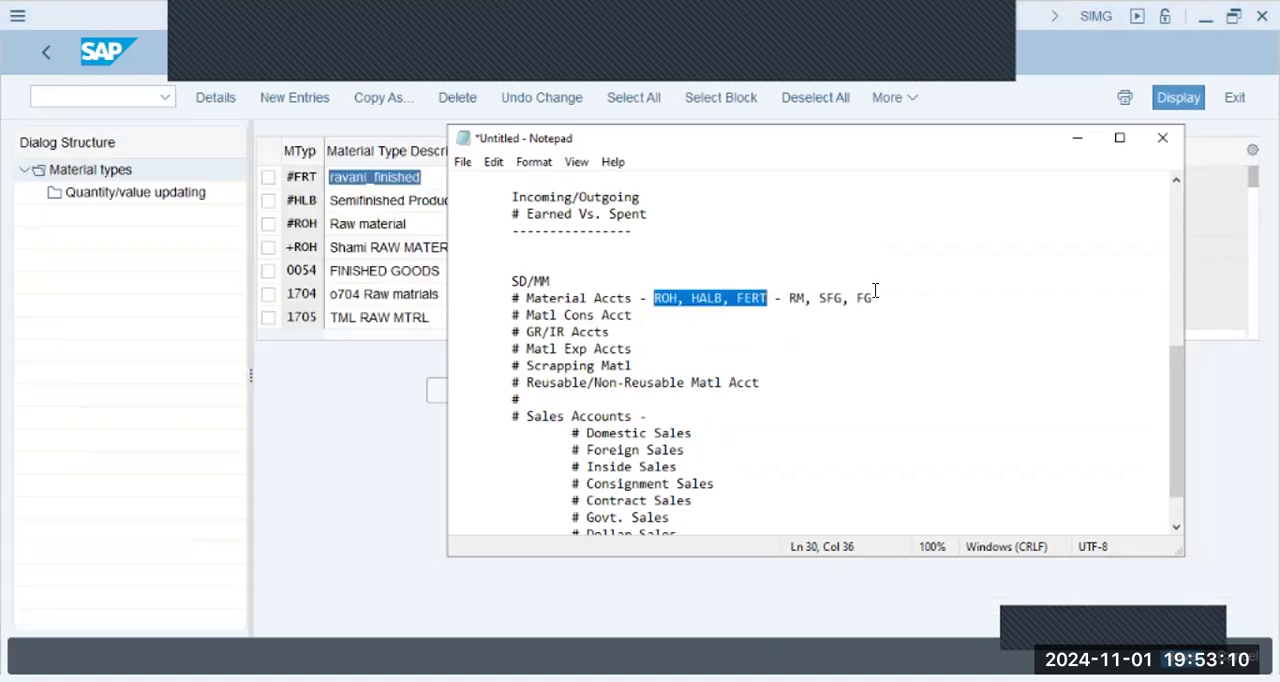
- Switch back to SAP, position the material types list on ROH and select the Raw Material Standard entry
left_click(387, 459)
left_click(522, 396)
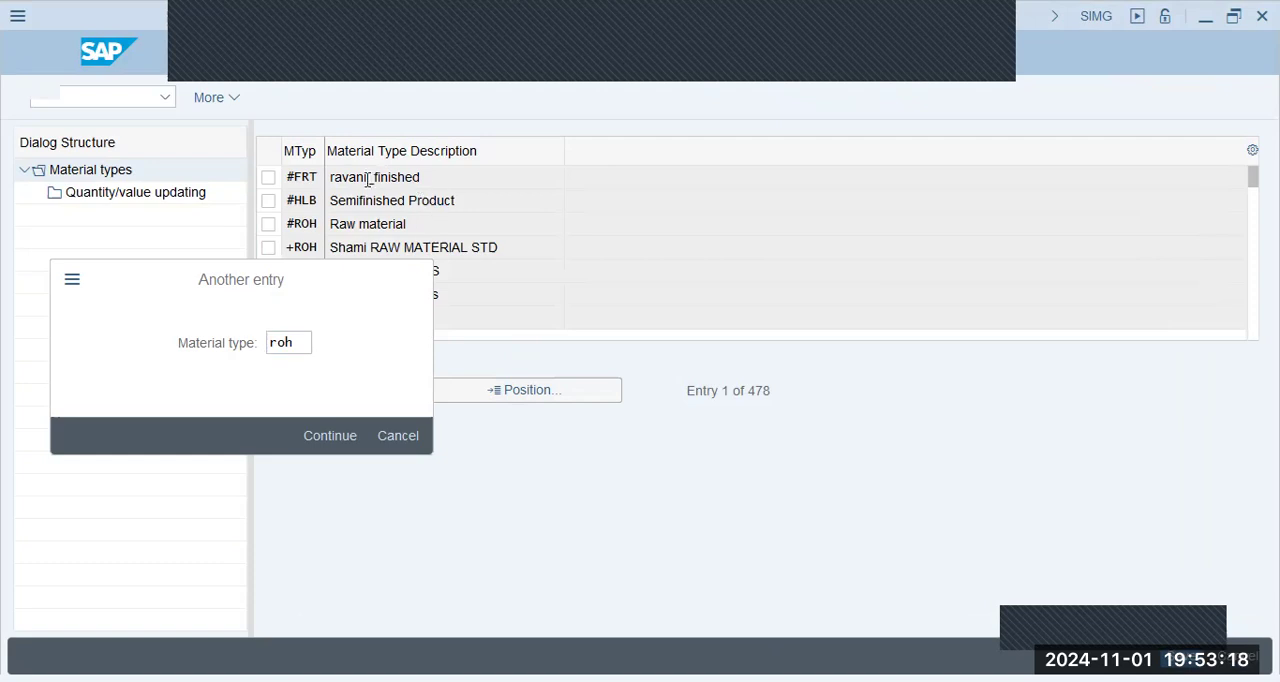
key("Return")
left_click(269, 178)
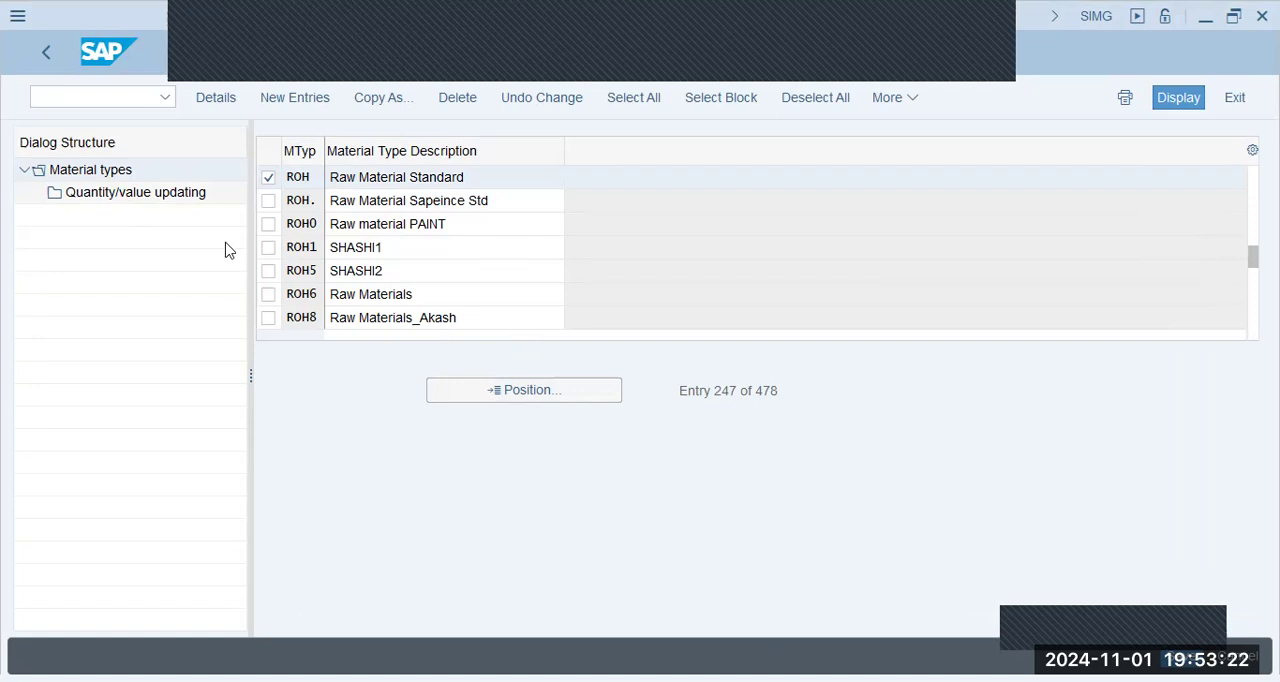
- Open Quantity/value updating for material type ROH and position the list on valuation area BBPG
double_click(137, 195)
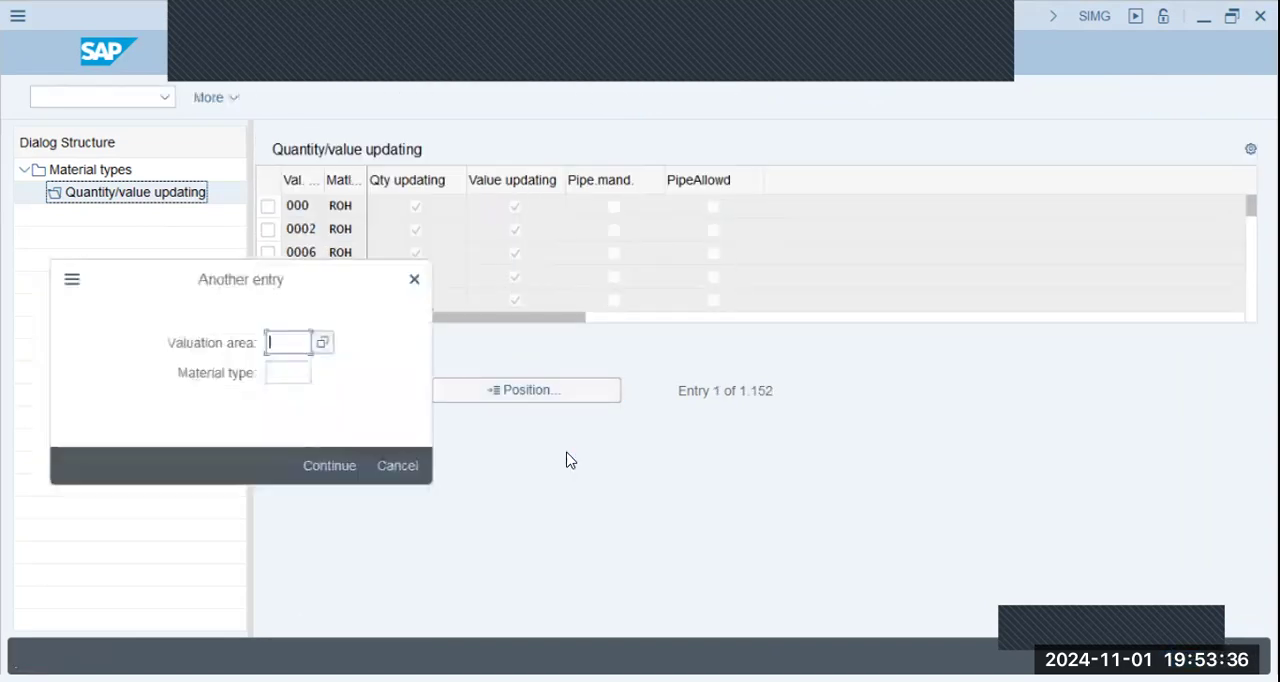
type("bbpg")
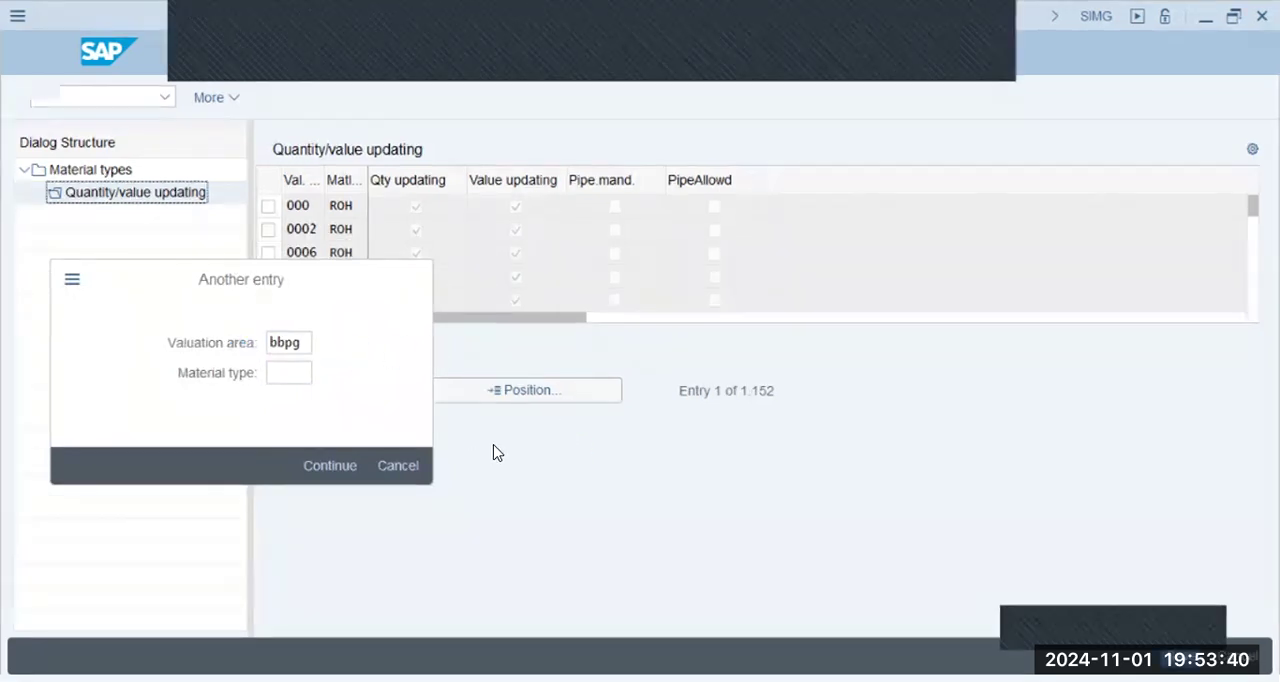
key("Return")
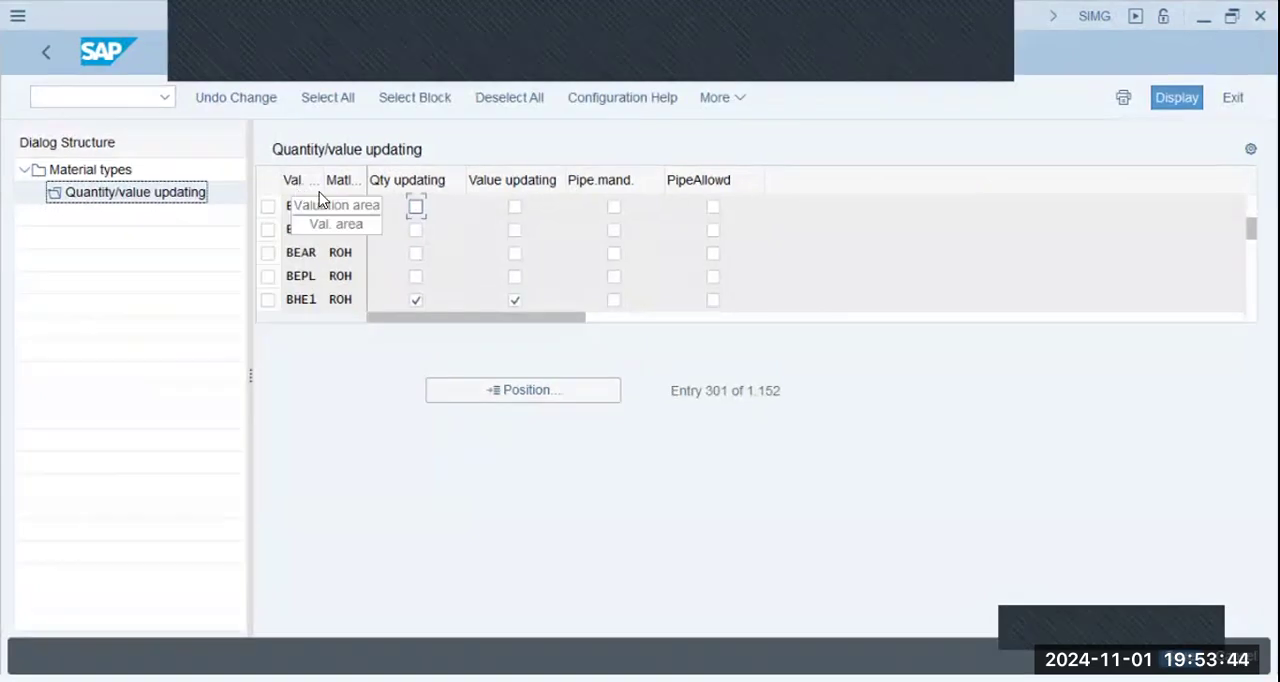
- Enable quantity updating and value updating for valuation area BBPG with material type ROH, and save to the SDMM Config customizing request
left_click(416, 208)
left_click(513, 207)
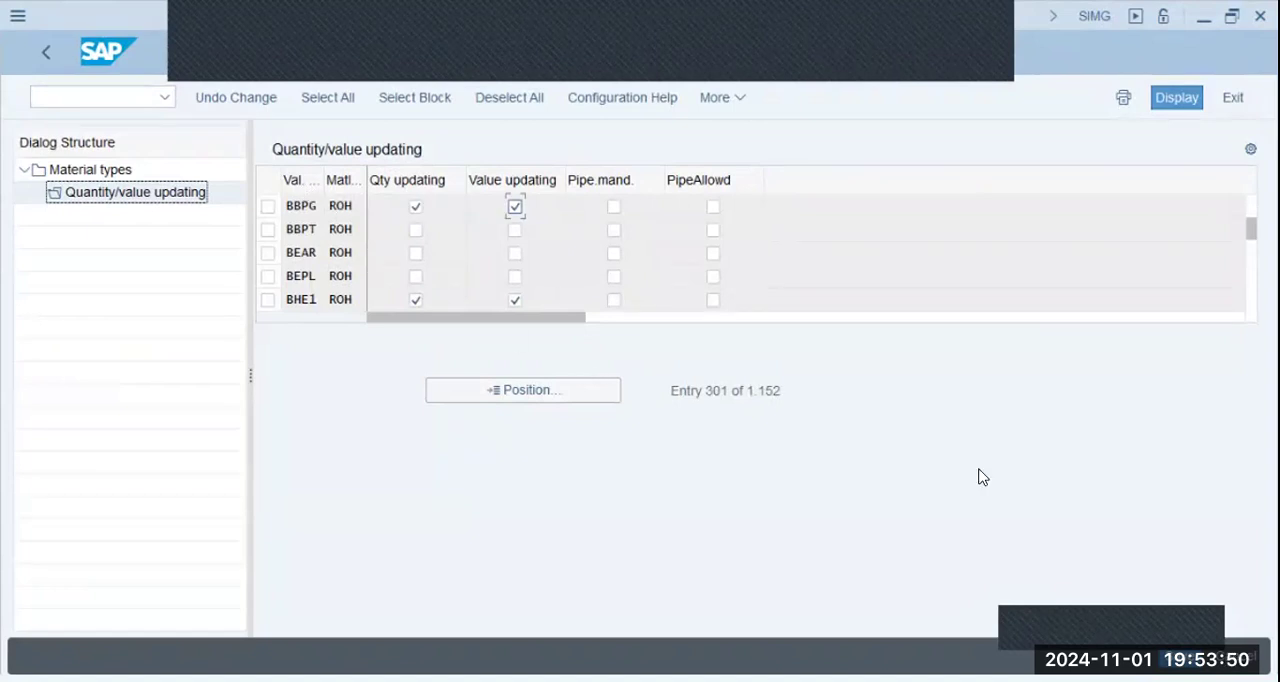
key("ctrl+s")
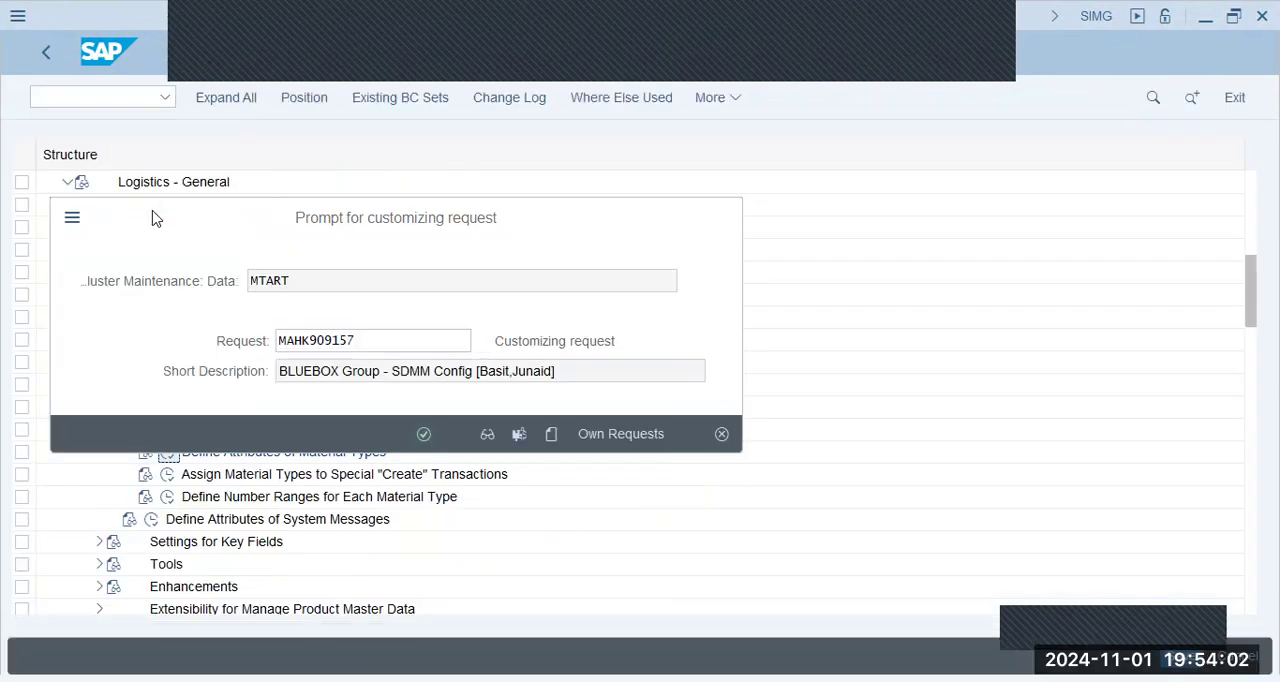
key("Return")
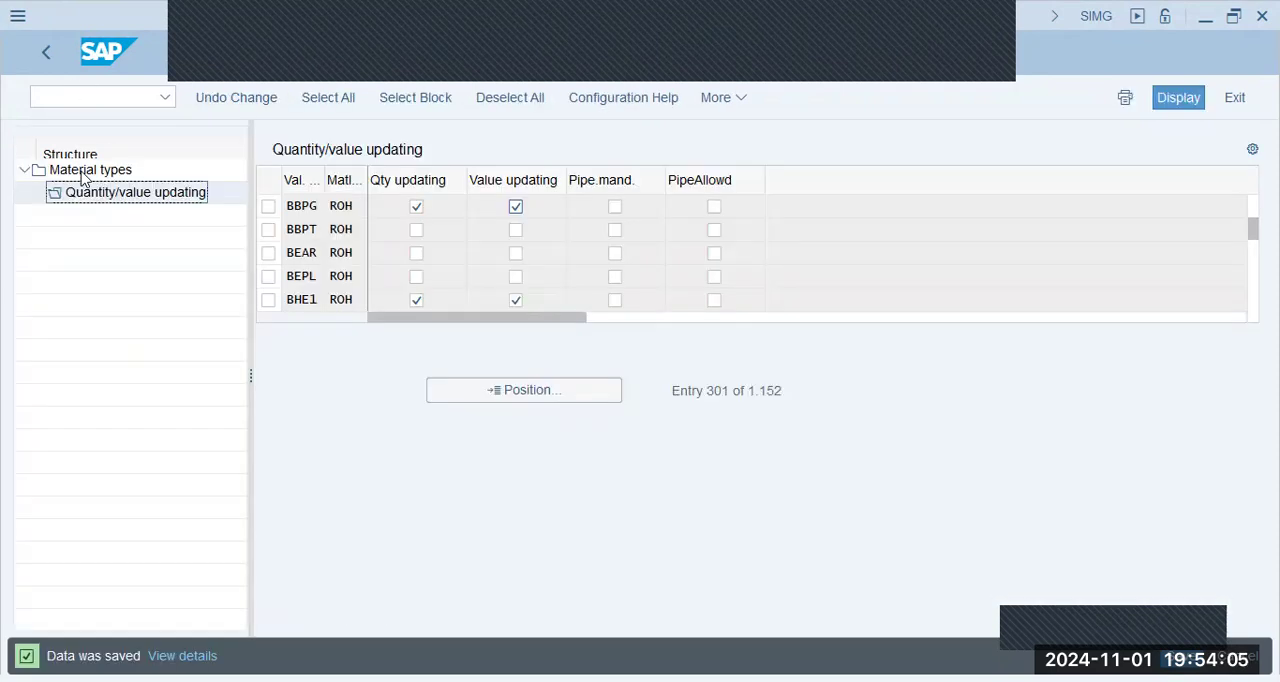
- Return to the material types list, position it on HALB and select the Semi-Finished Goods entry
key("F3")
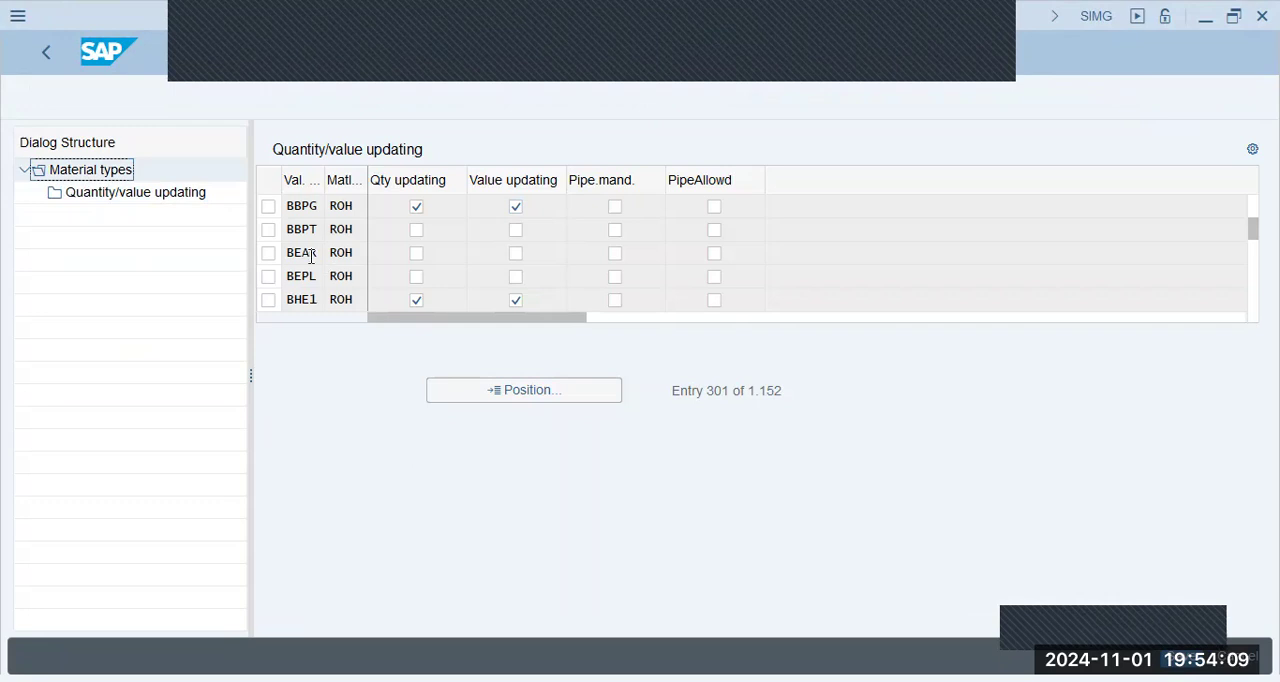
left_click(510, 389)
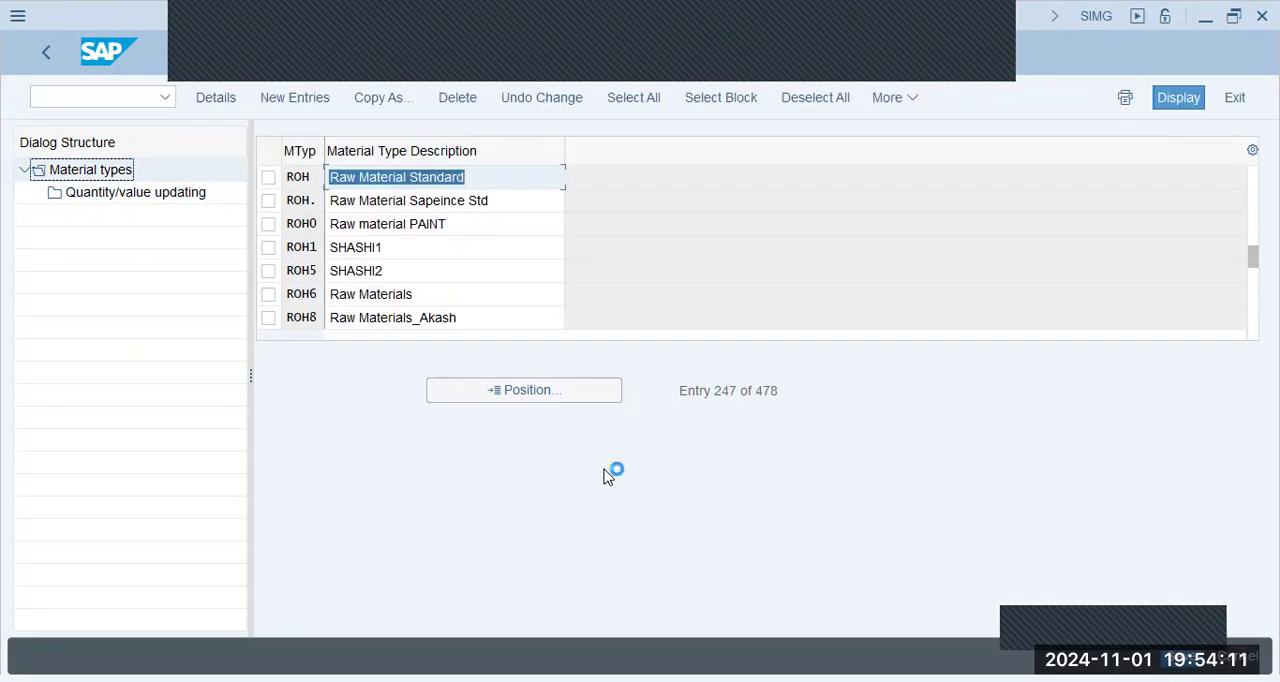
type("halb")
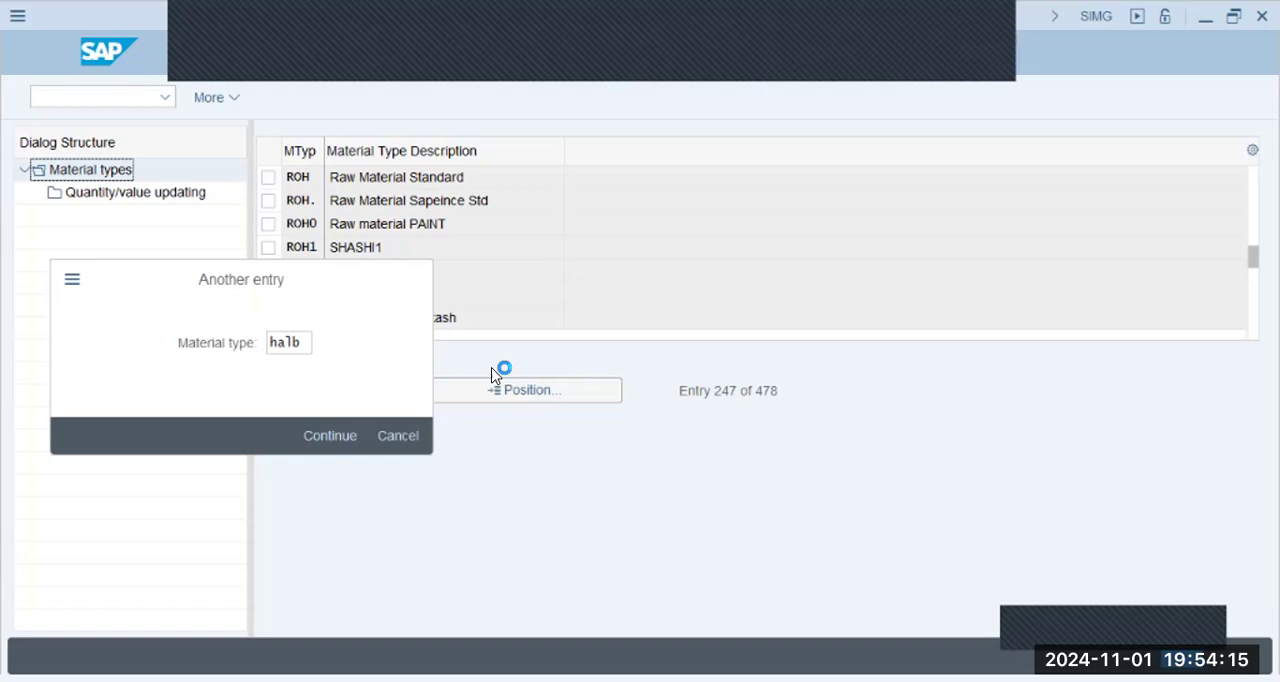
key("Return")
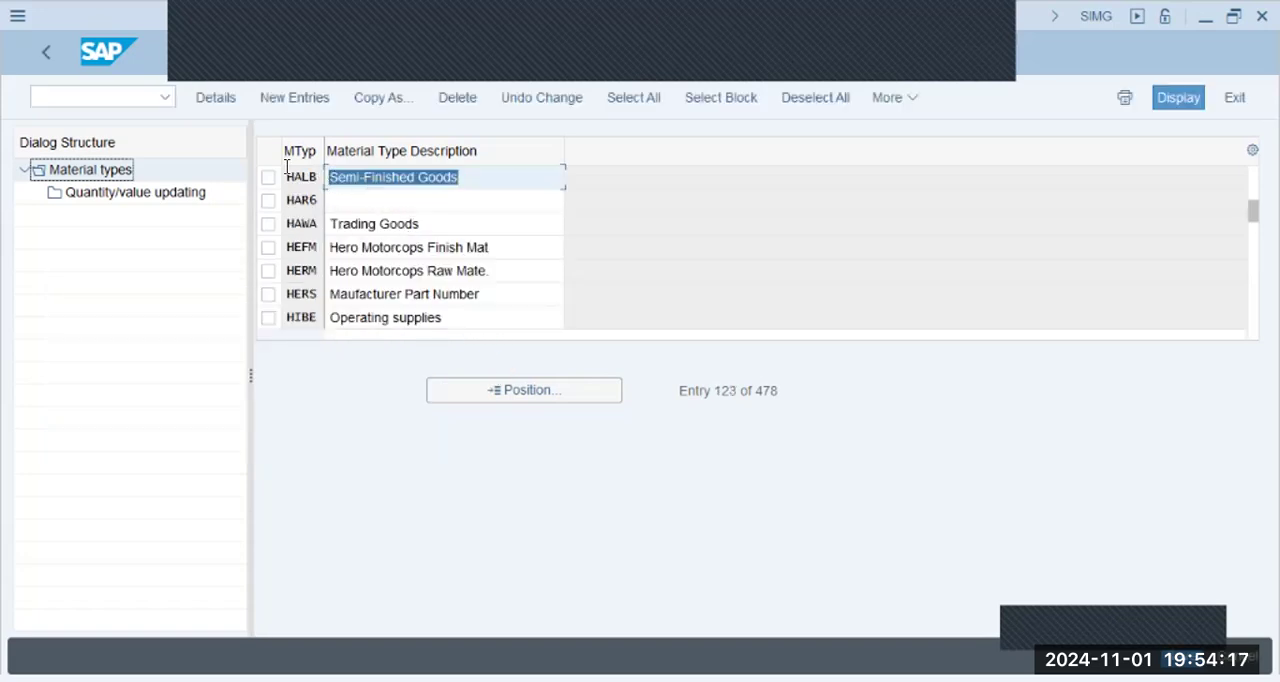
left_click(268, 181)
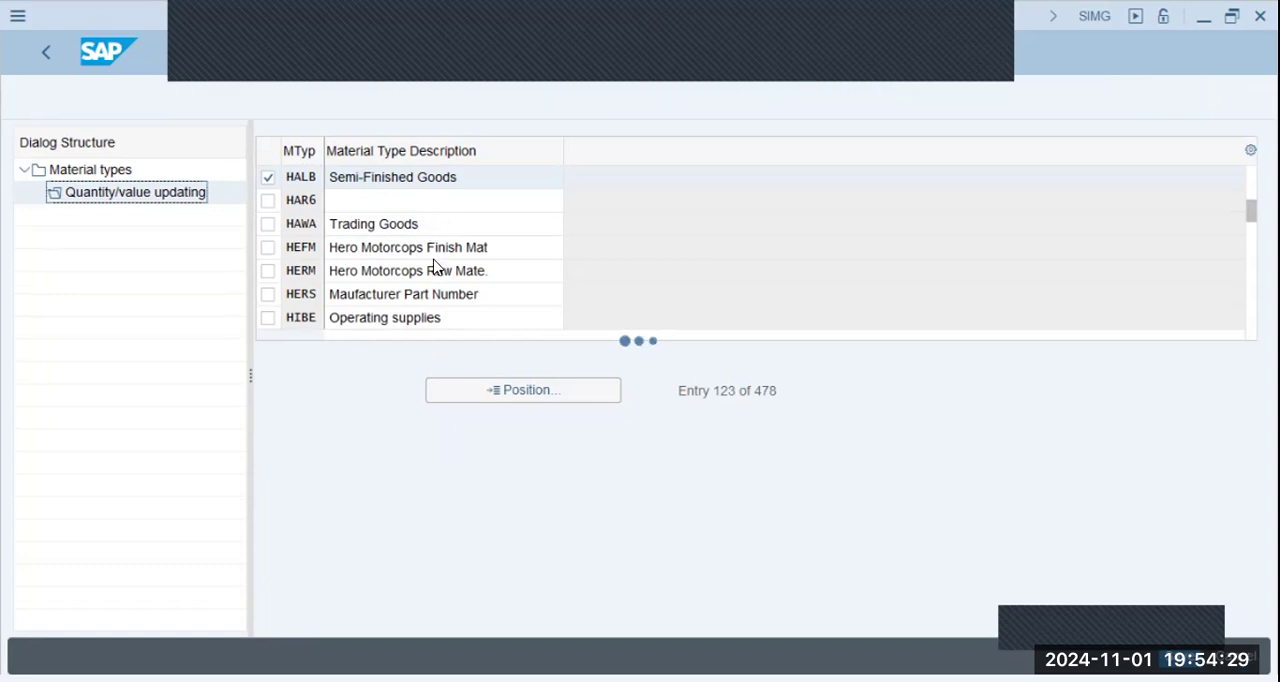
- Open Quantity/value updating for material type HALB and position the list on valuation area BBPG
left_click(506, 392)
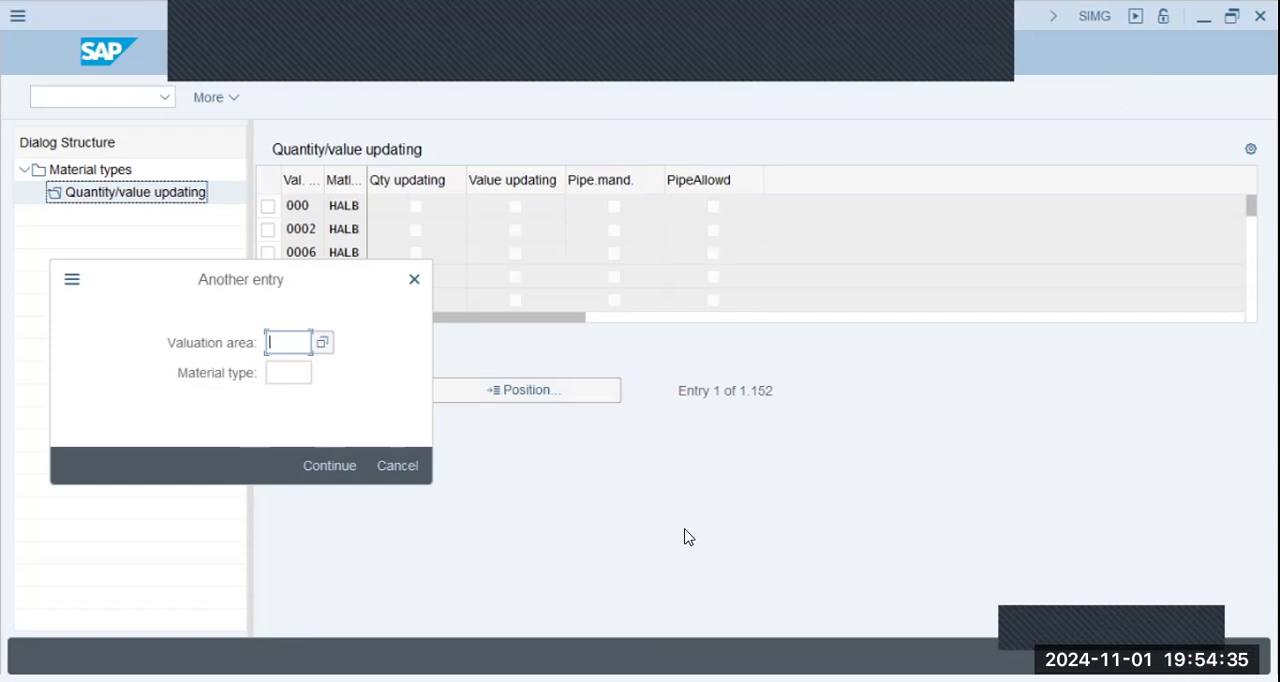
type("bbpg")
key("Return")
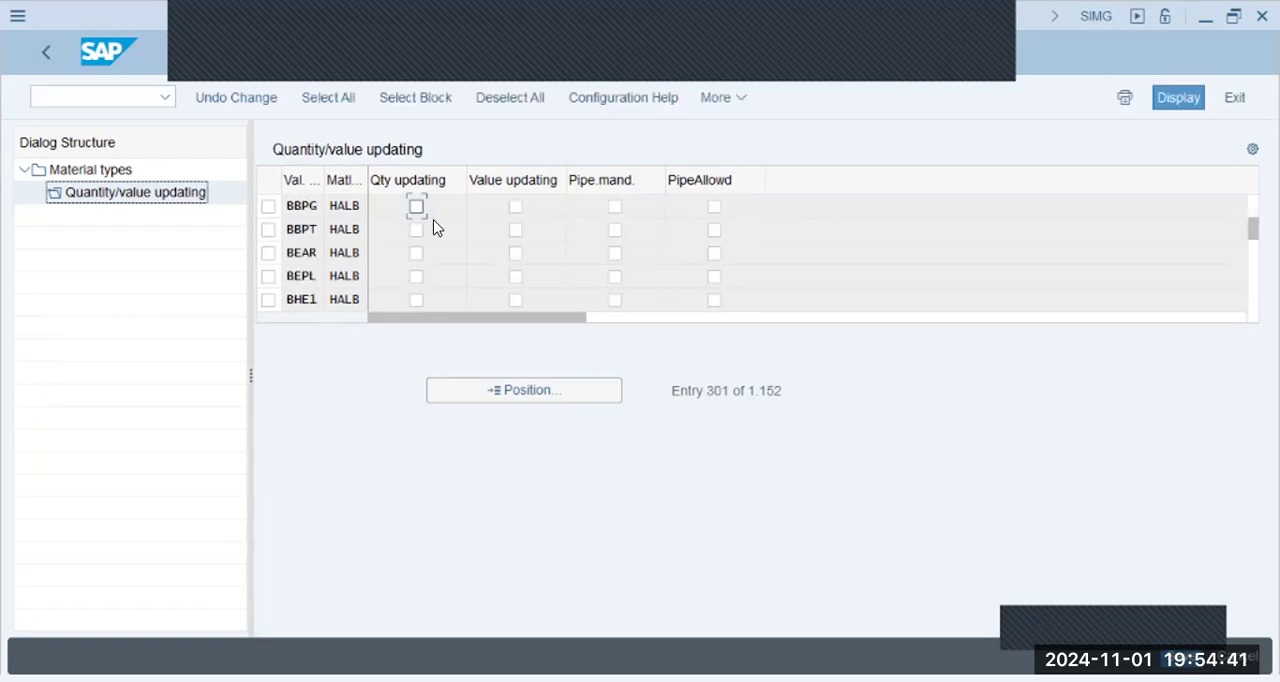
- Enable quantity updating and value updating for valuation area BBPG with material type HALB, and save
left_click(416, 207)
left_click(515, 207)
left_click(550, 391)
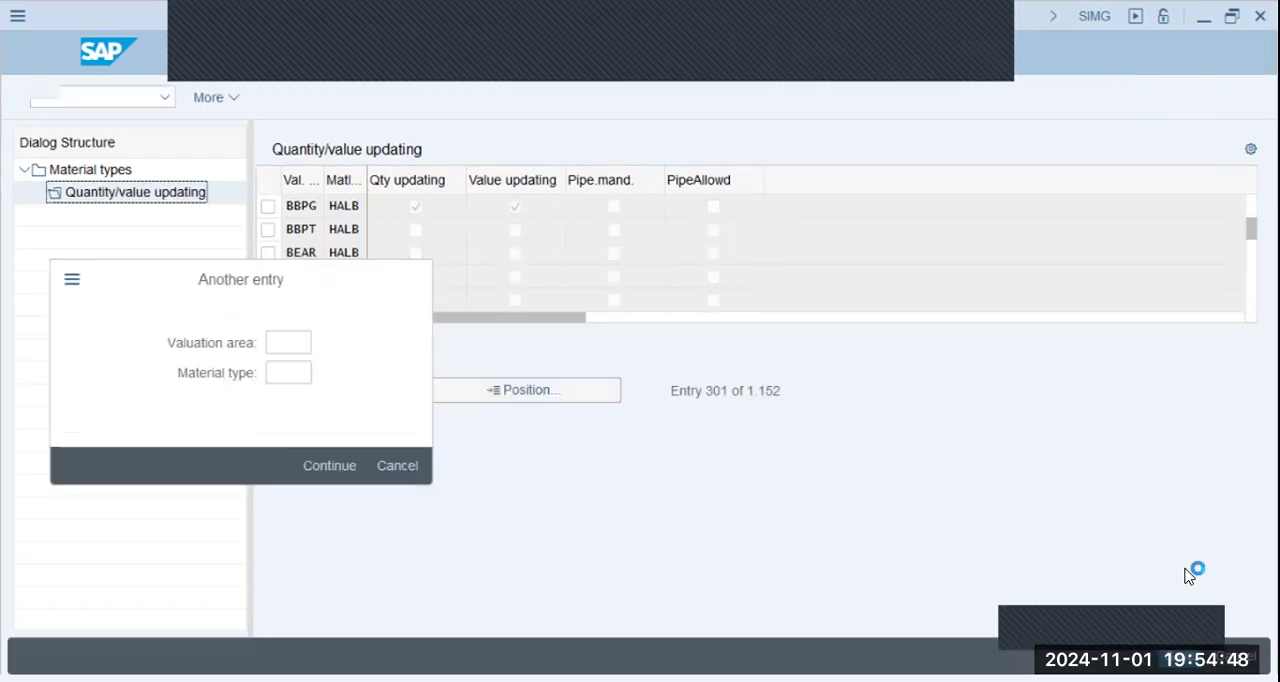
key("Escape")
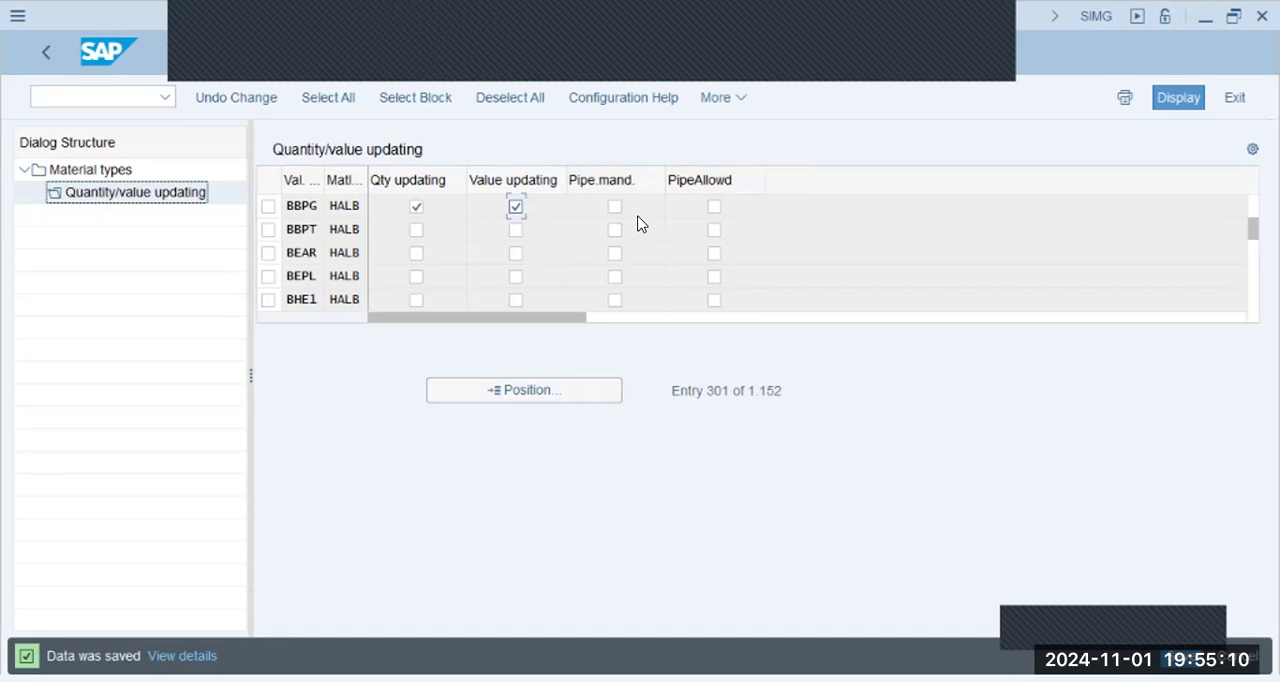
- Return to the material types list, position it on FERT and select the finished goods entry
left_click(94, 170)
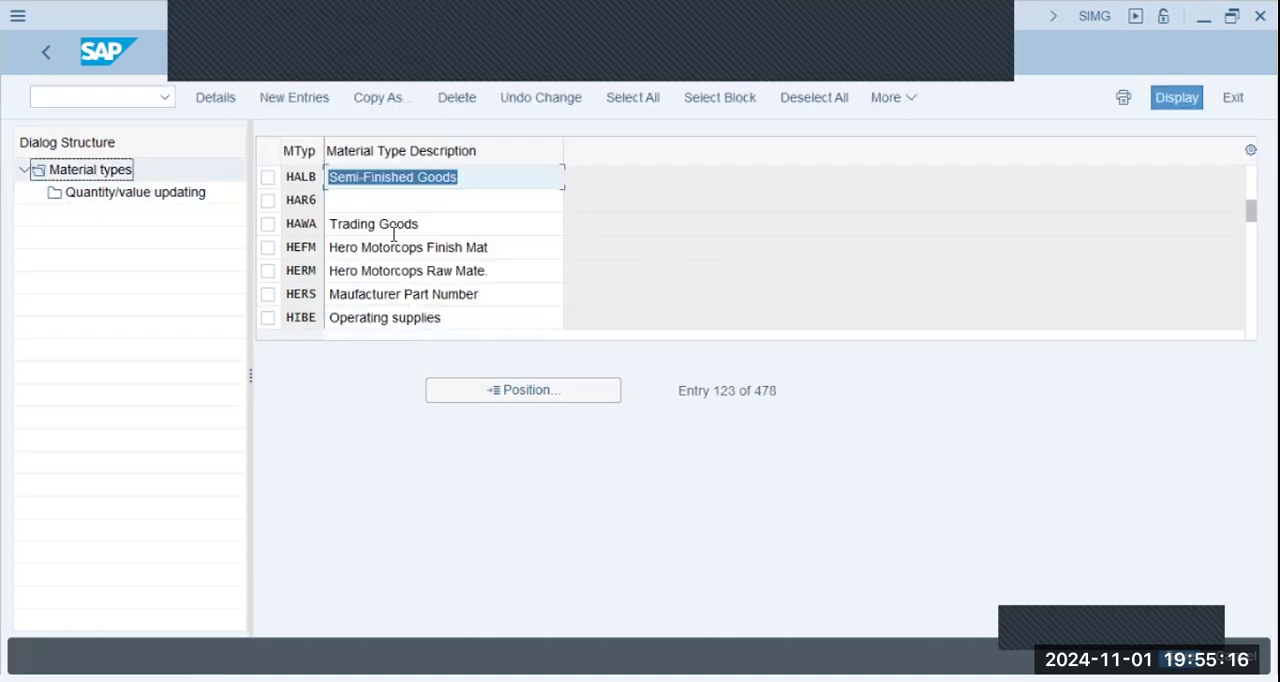
left_click(493, 390)
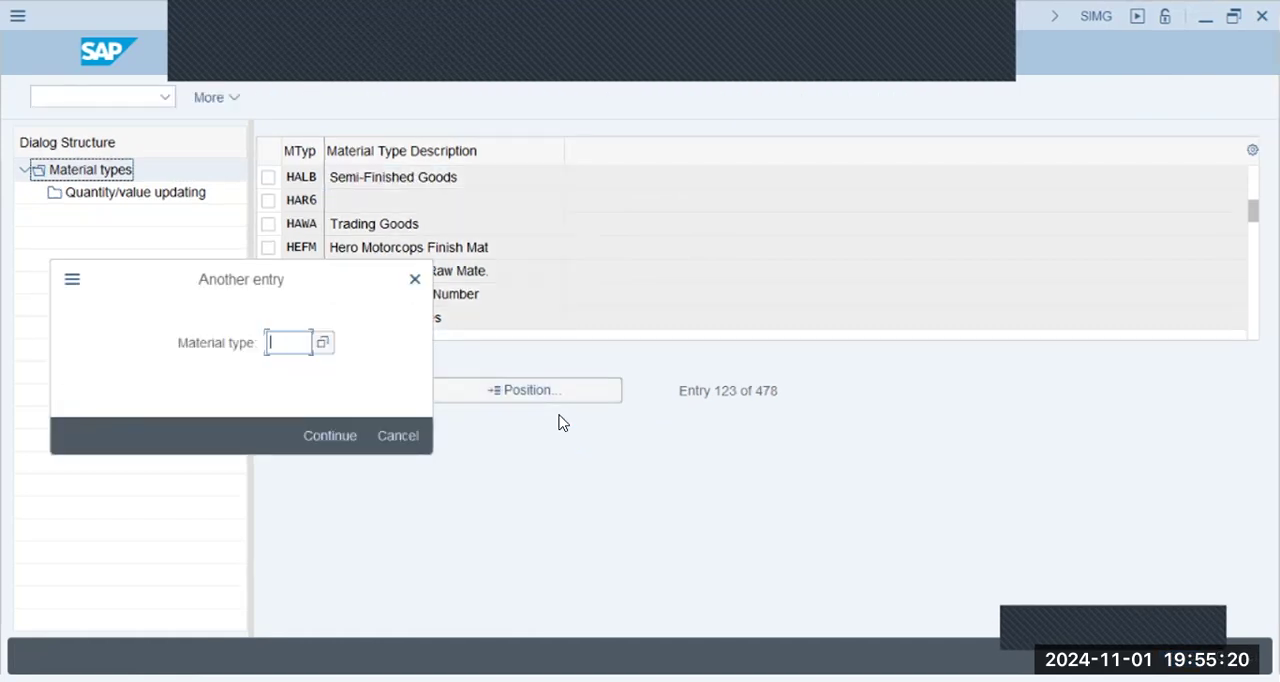
type("fert")
key("Return")
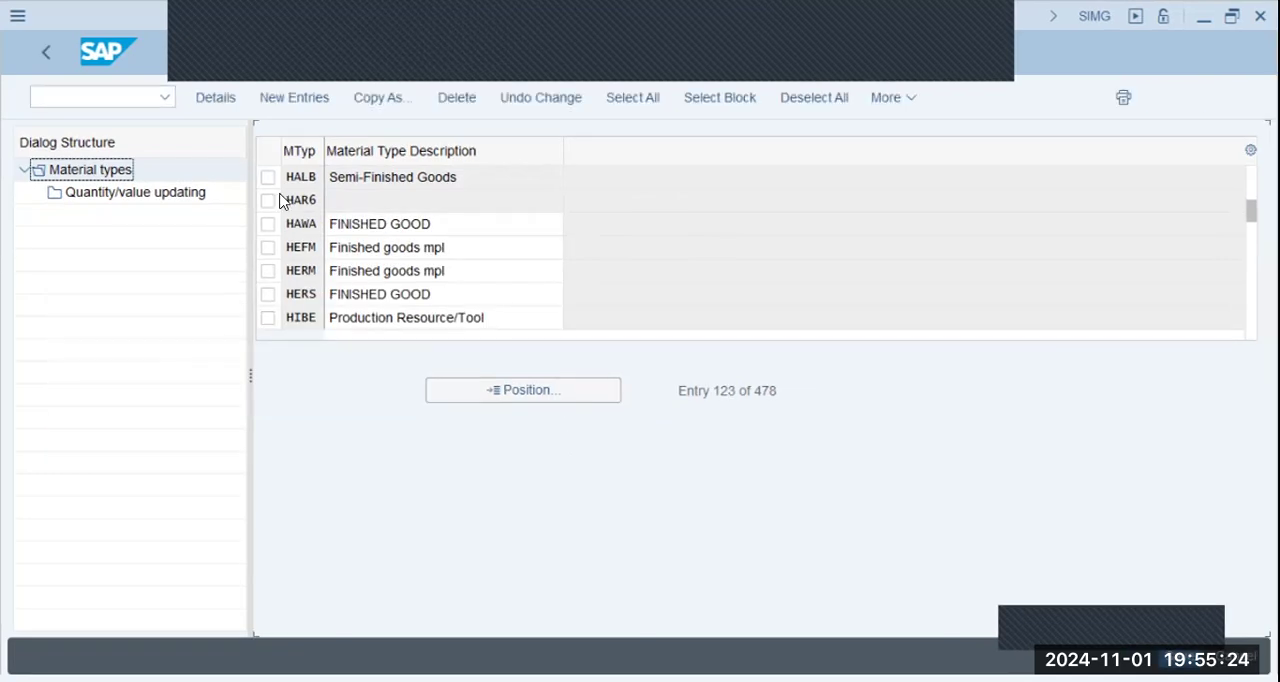
left_click(263, 185)
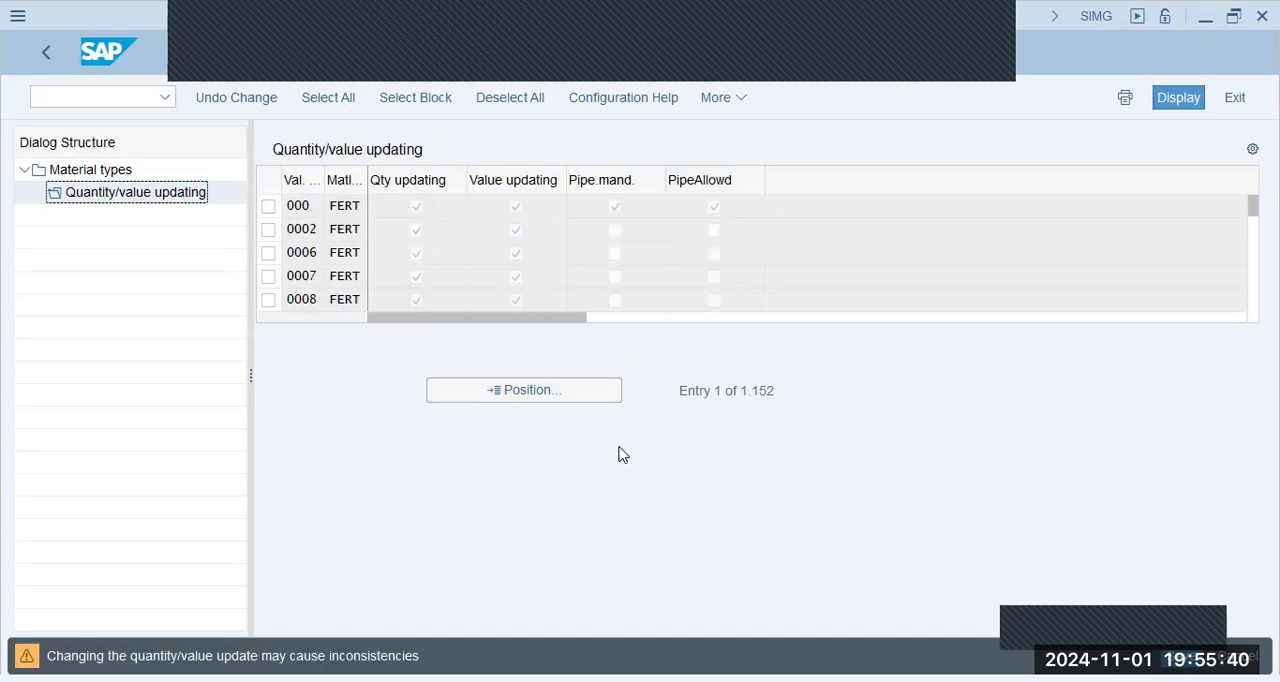
- Open Quantity/value updating for material type FERT and check the flags of valuation area BBPG
key("Return")
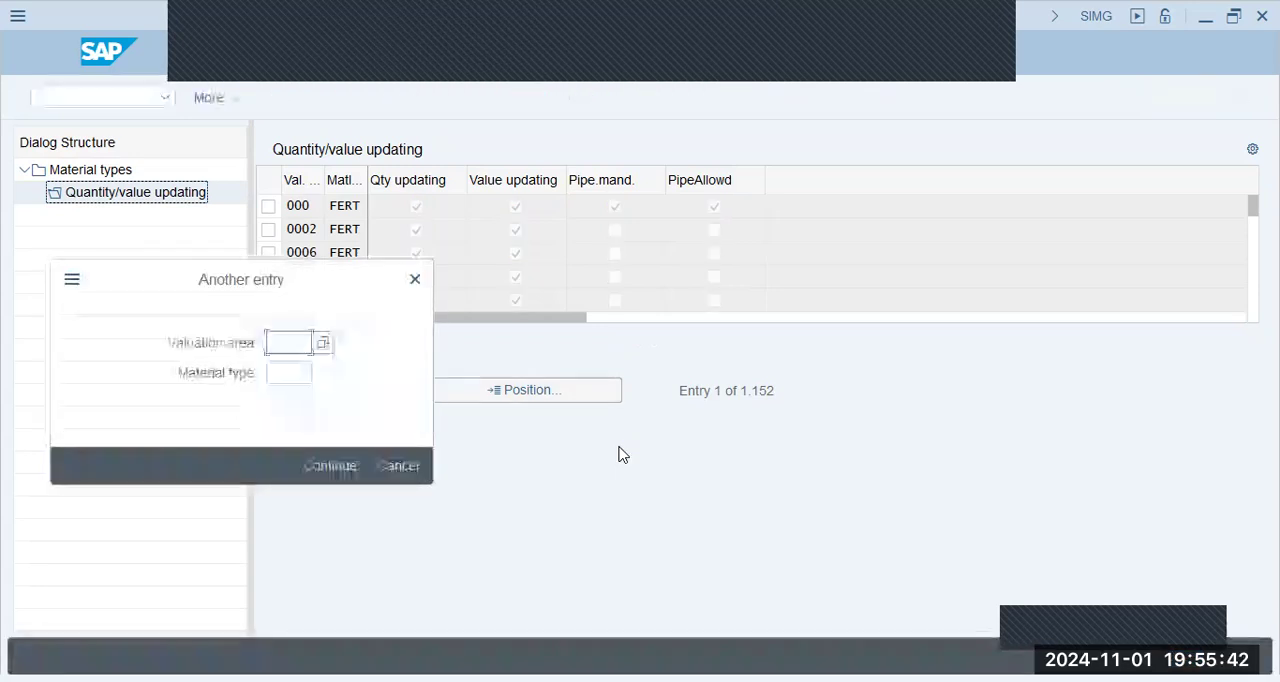
type("bbvu")
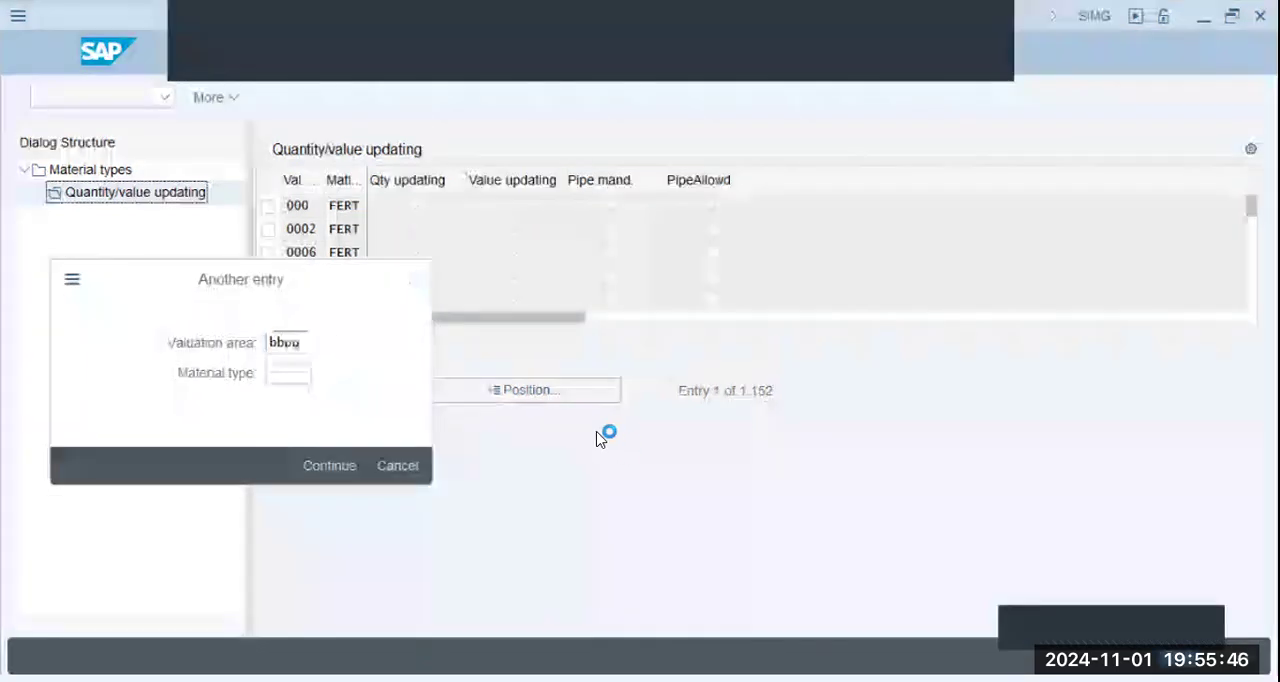
key("Return")
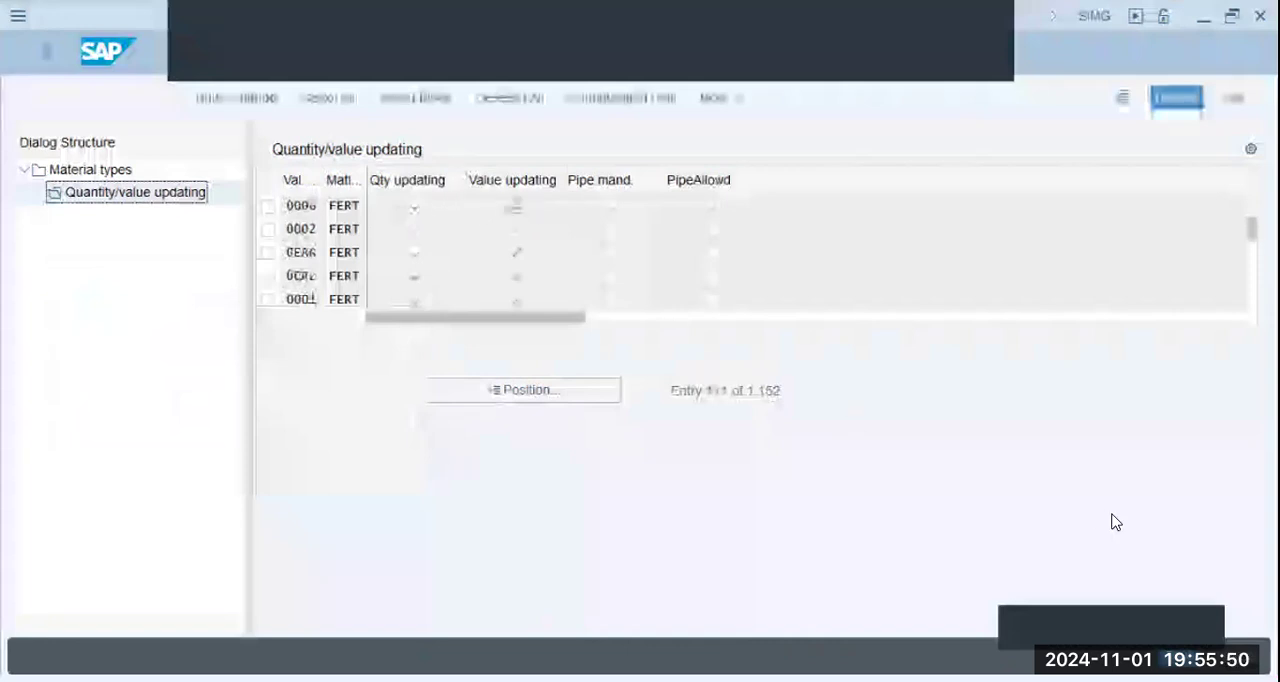
- Leave quantity/value updating for FERT, return to the material types list and switch to the SD/MM notes in Notepad
double_click(108, 173)
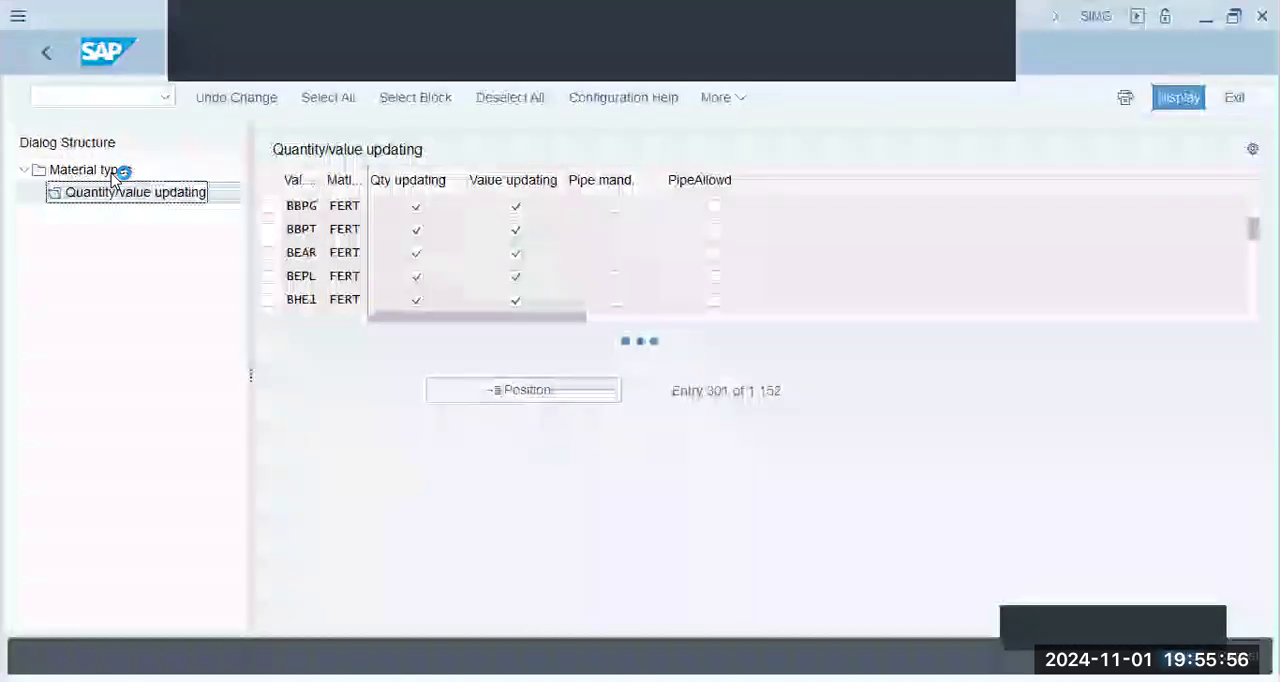
left_click(36, 65)
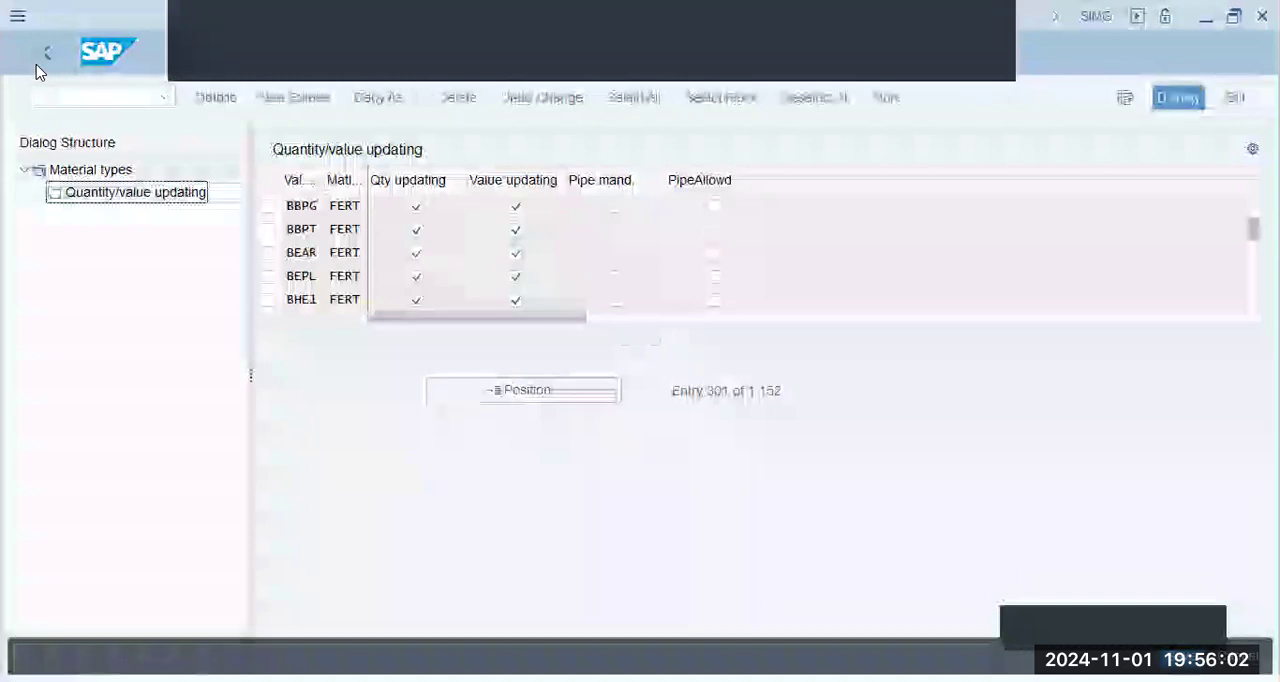
left_click(36, 68)
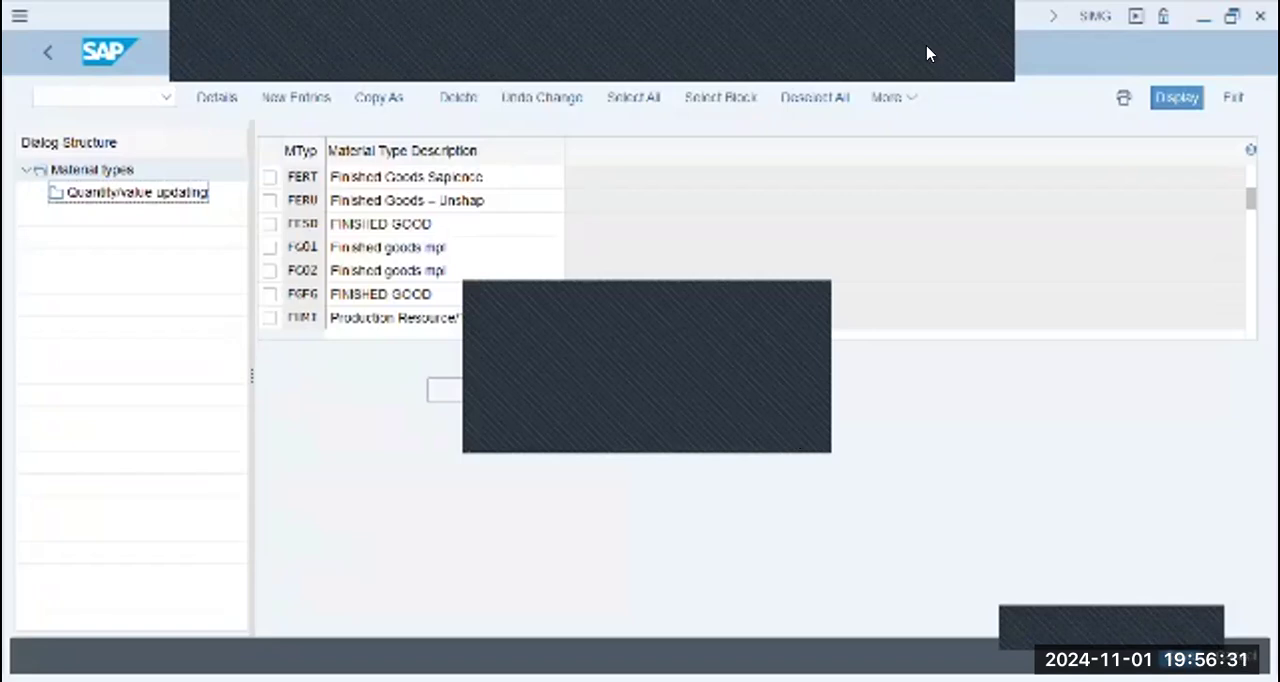
key("alt+Tab")
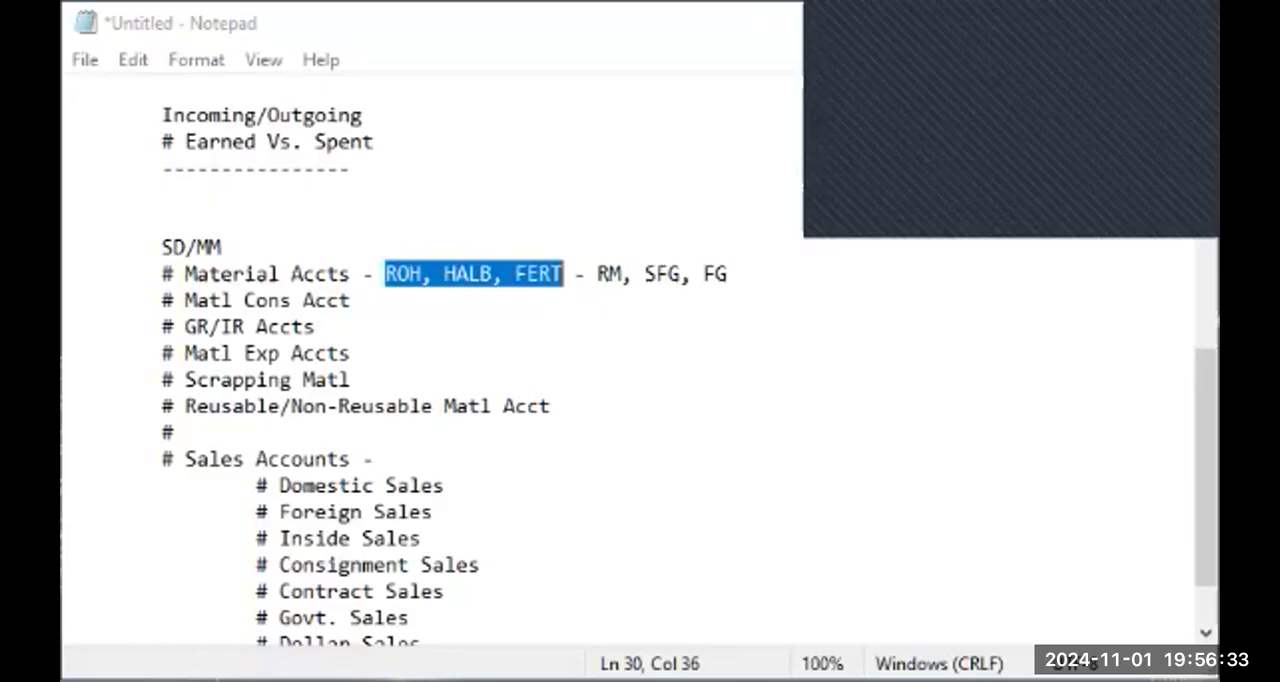